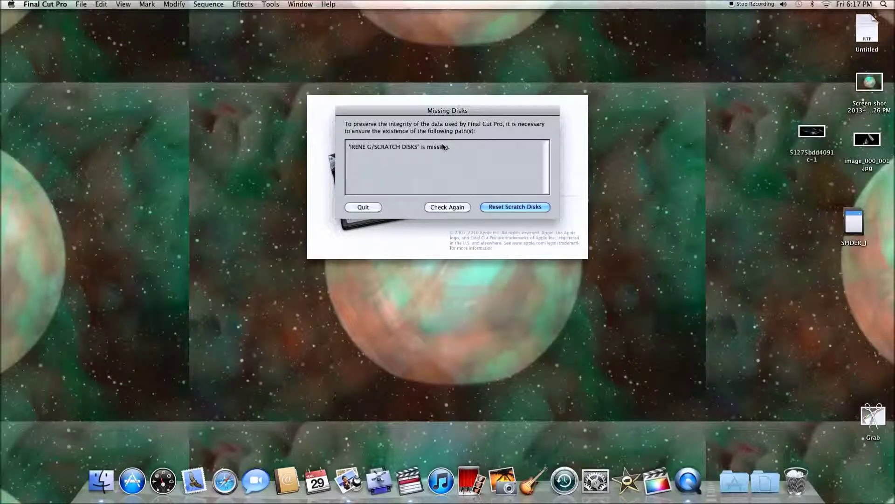
- Reset the missing scratch disks, assigning SPIDER_J as the first disk for video and audio capture and render
left_click(508, 208)
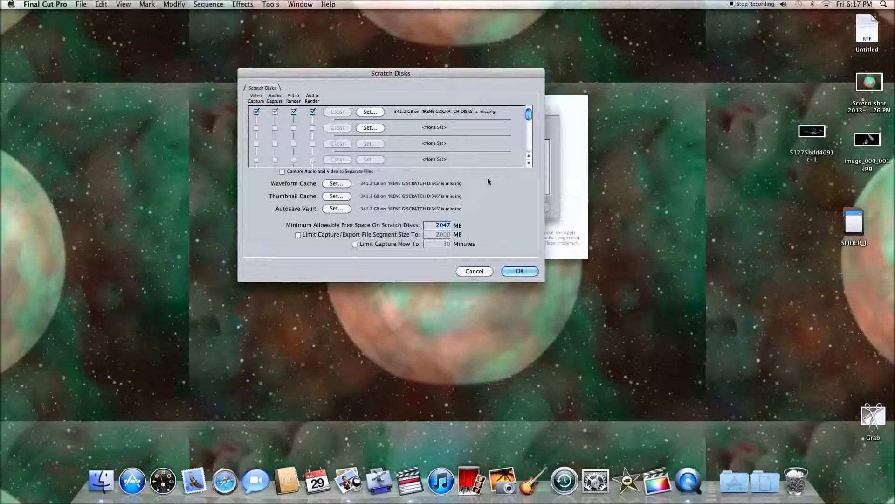
left_click(369, 112)
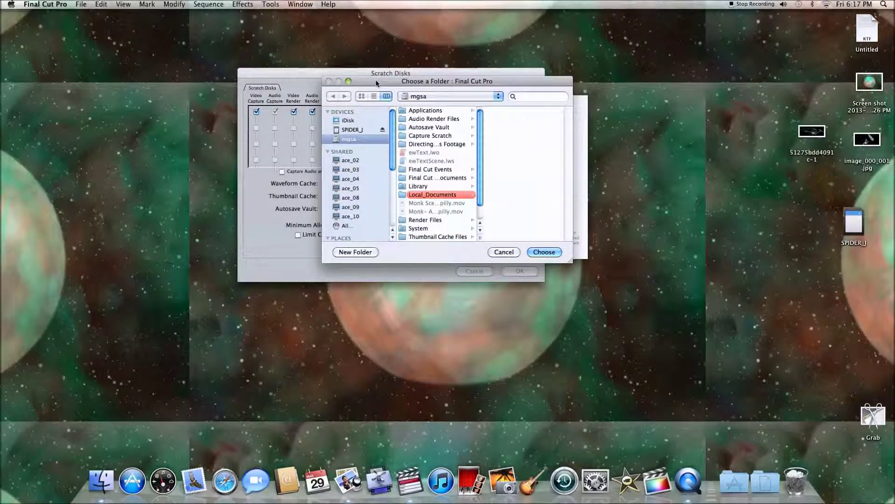
left_click(353, 130)
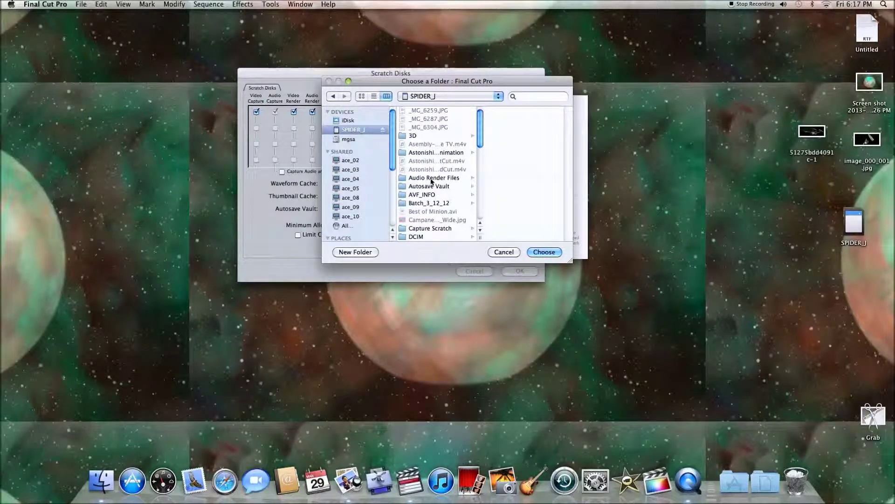
left_click(531, 252)
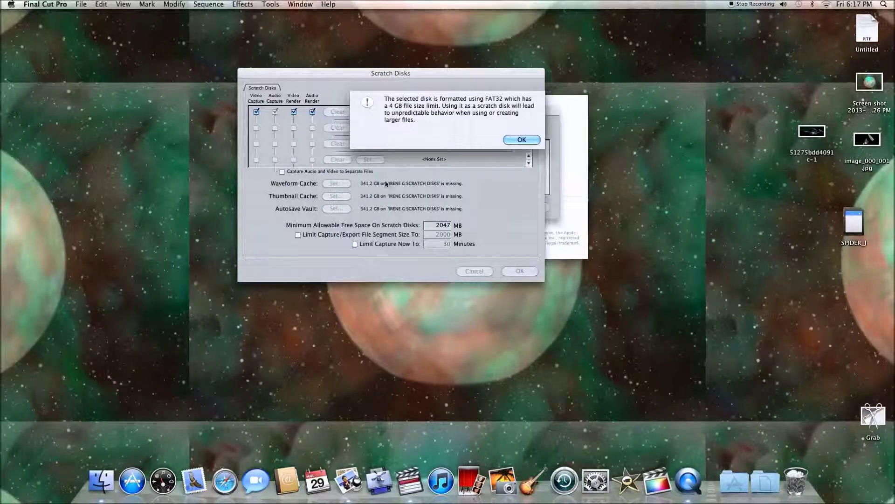
left_click(519, 139)
- Set both the Waveform Cache and the Thumbnail Cache locations to the SPIDER_J drive
left_click(334, 183)
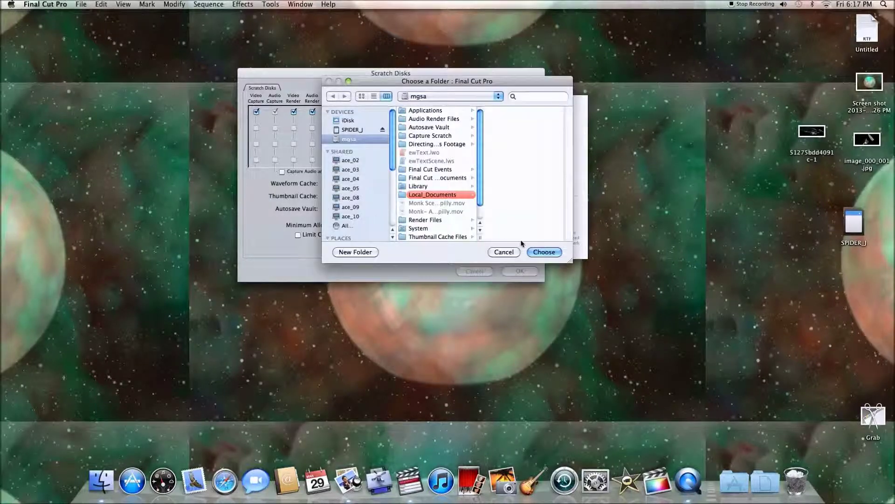
left_click(351, 131)
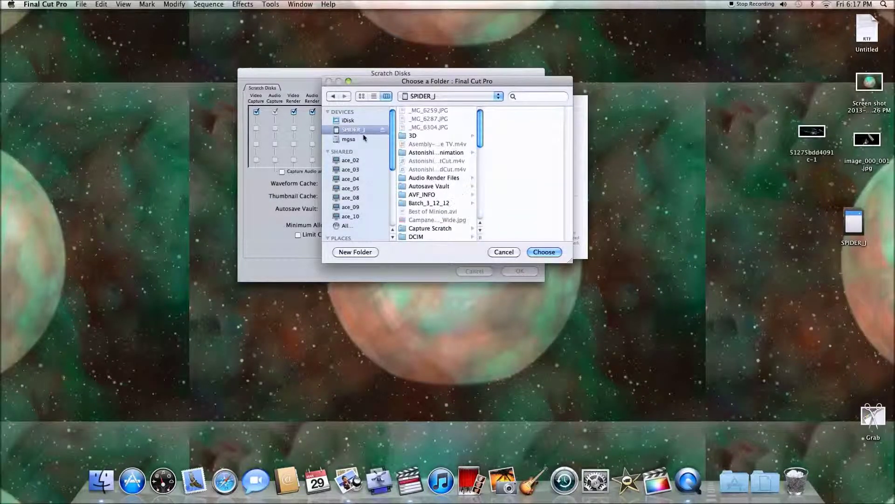
left_click(541, 252)
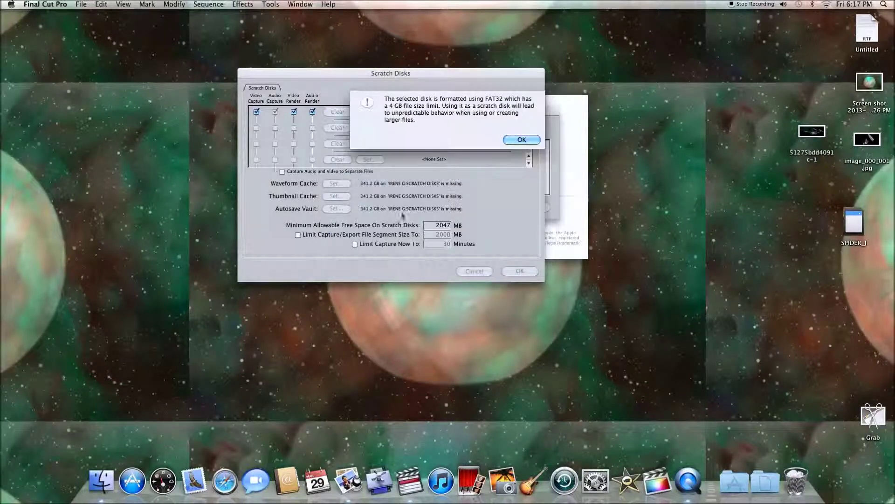
left_click(514, 140)
left_click(336, 196)
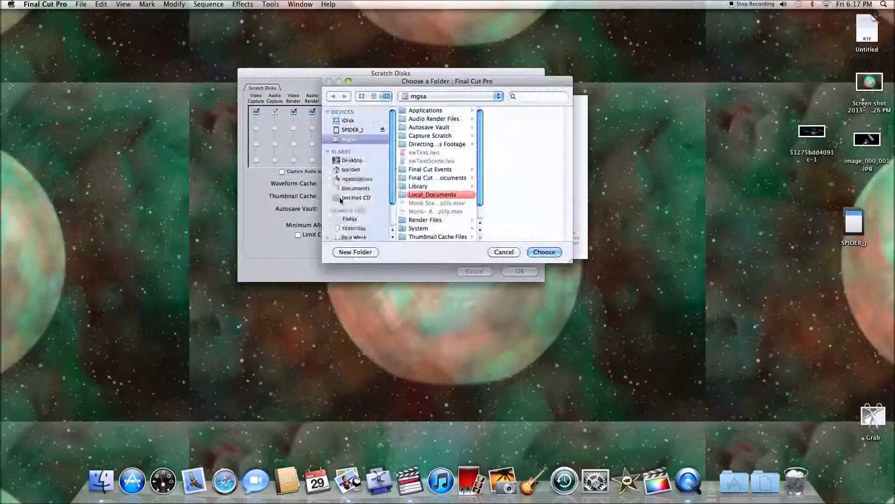
left_click(352, 130)
left_click(544, 253)
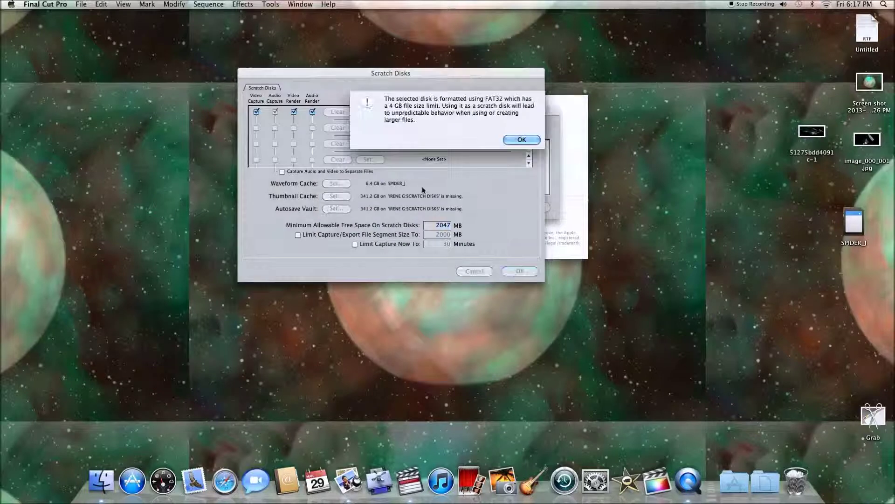
left_click(515, 141)
- Set the Autosave Vault location to SPIDER_J, apply the scratch disk settings and continue launching the program
left_click(336, 208)
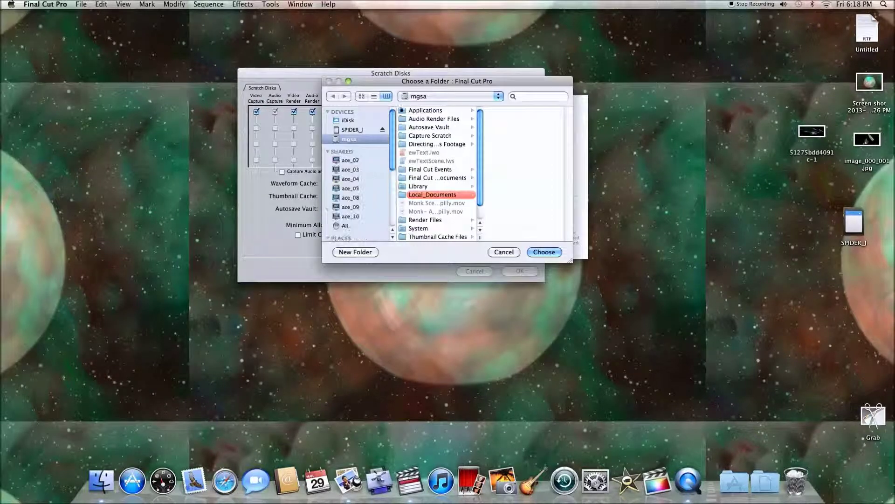
left_click(353, 129)
left_click(544, 252)
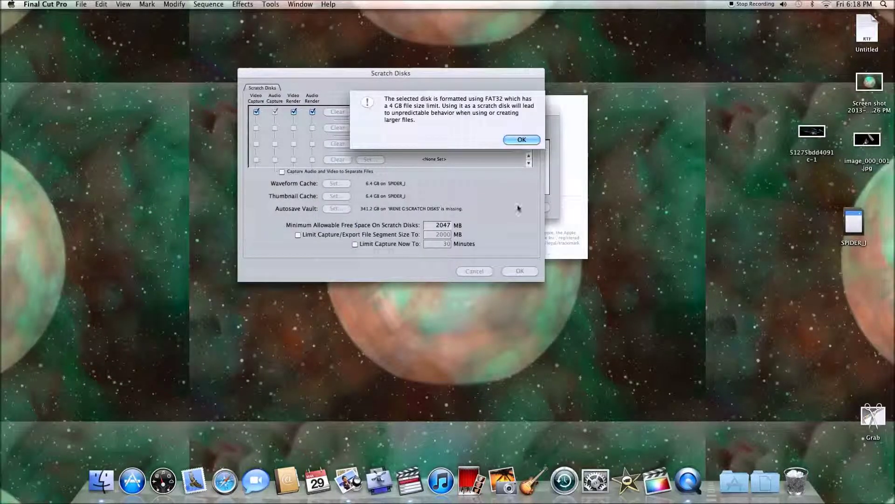
left_click(514, 141)
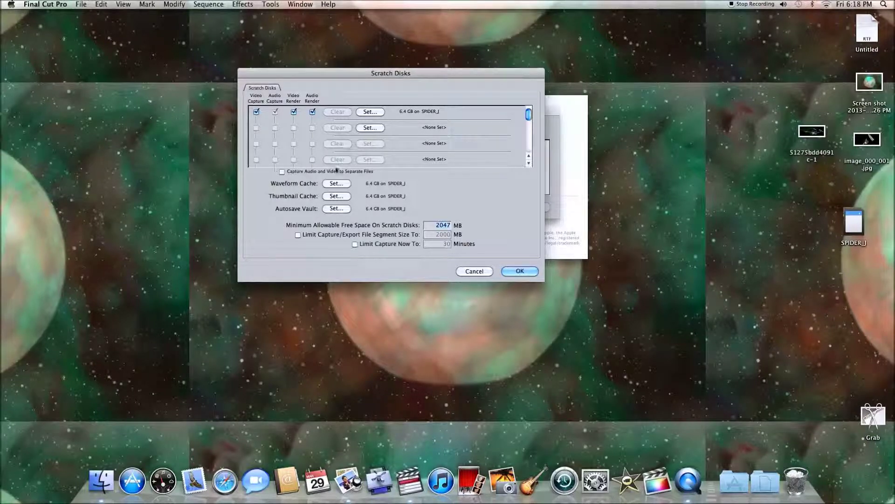
left_click(521, 272)
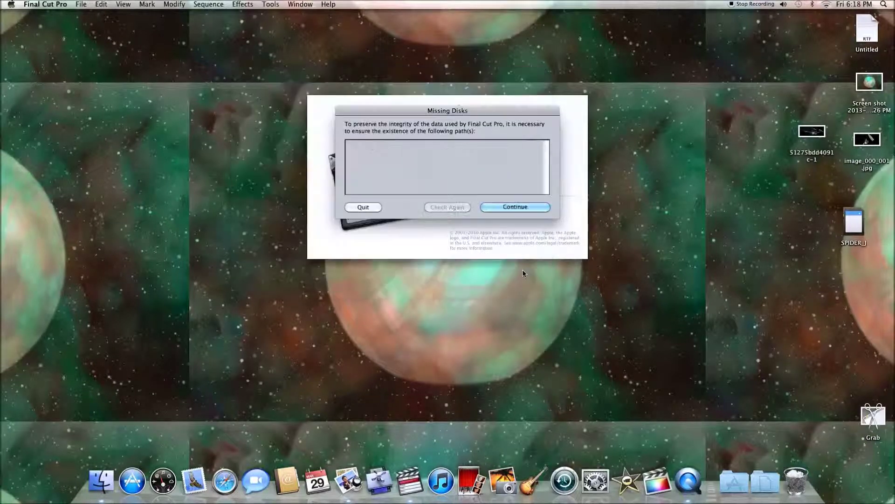
left_click(506, 208)
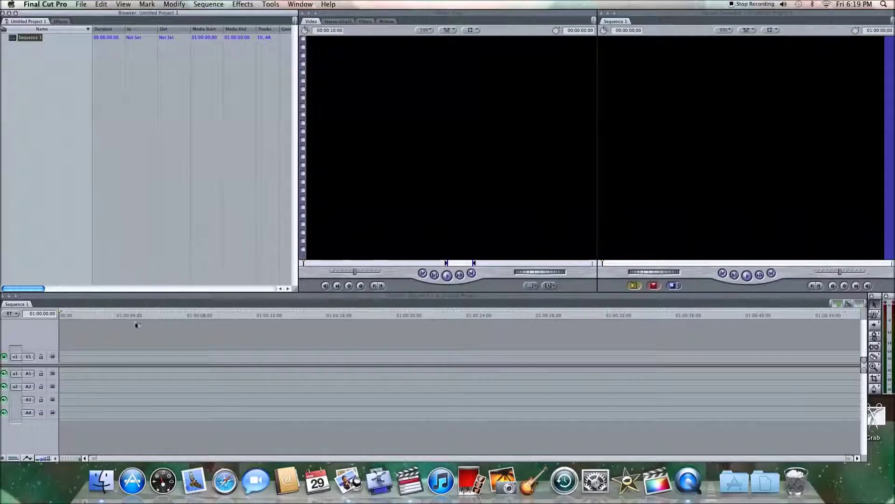
- Examine the main workspace areas of the empty project: Browser, Viewer, Timeline and Canvas
left_click(164, 153)
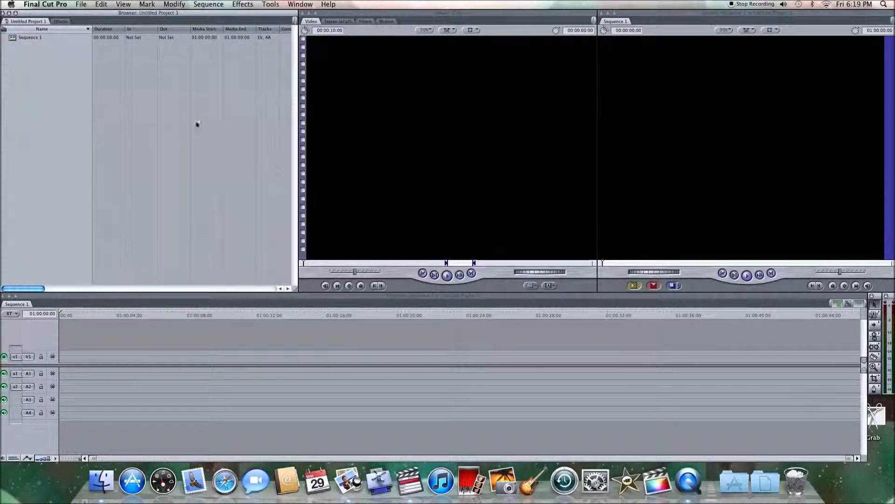
left_click(390, 174)
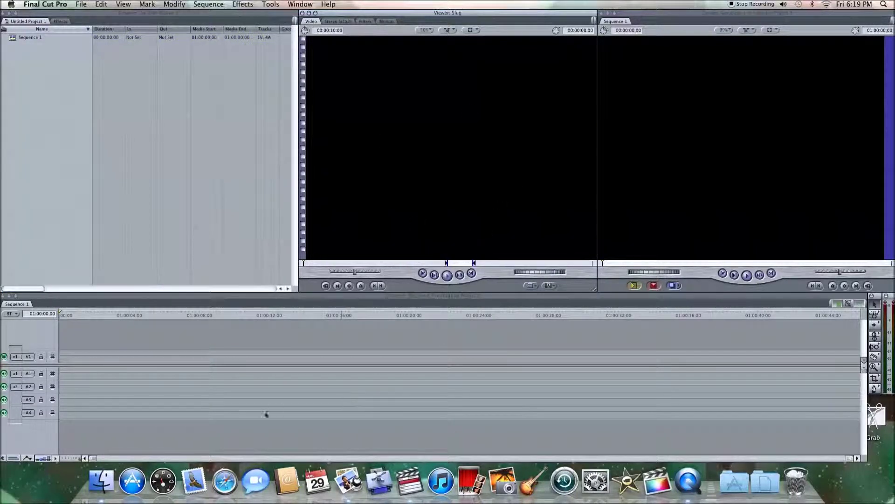
left_click(276, 388)
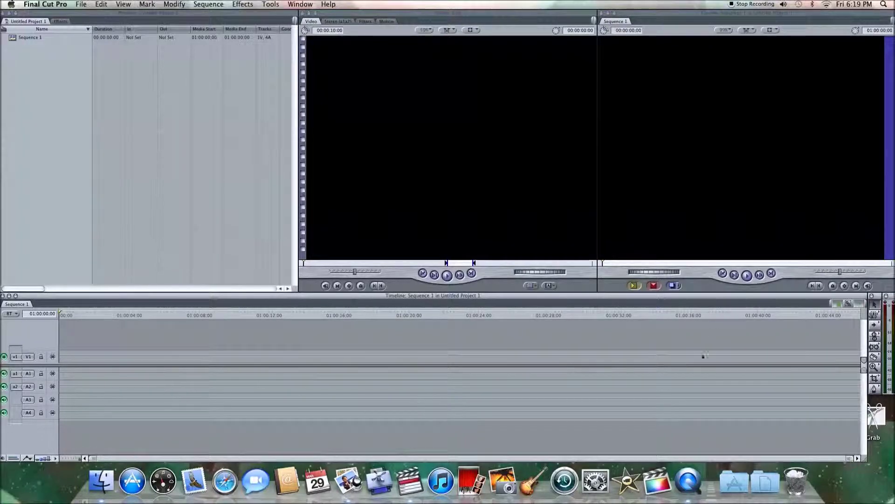
left_click(723, 175)
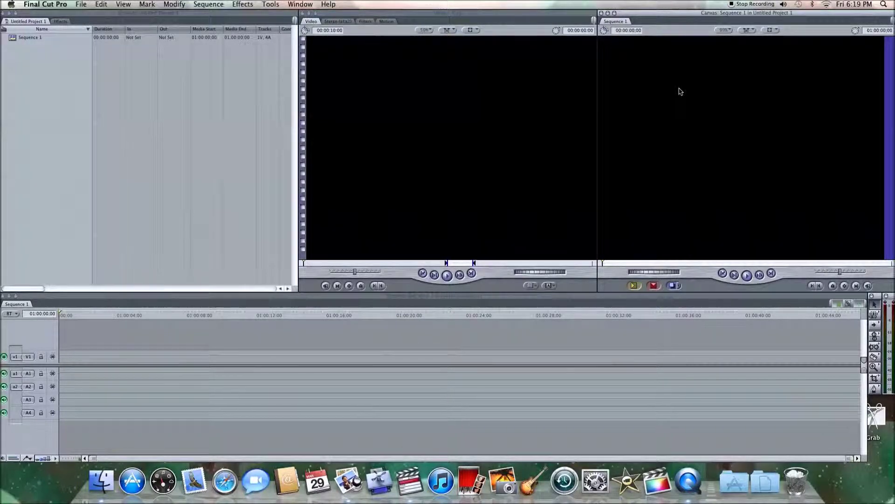
left_click(92, 139)
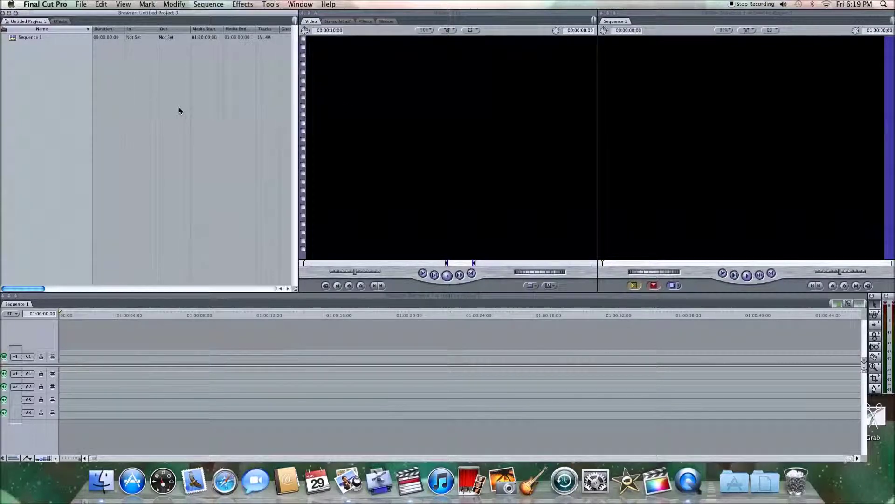
left_click(449, 106)
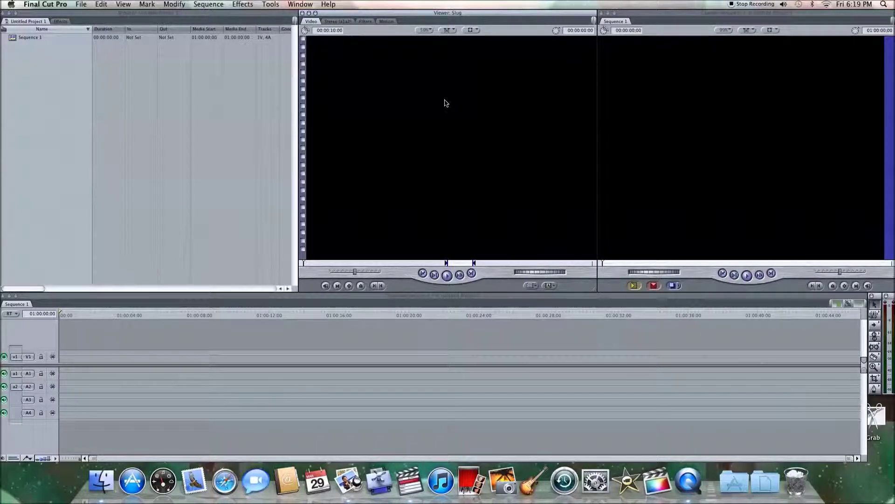
left_click(221, 362)
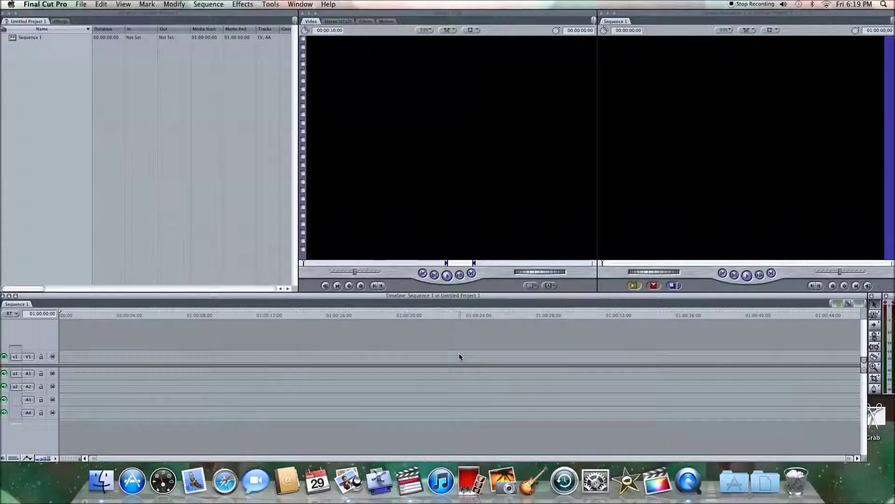
left_click(721, 138)
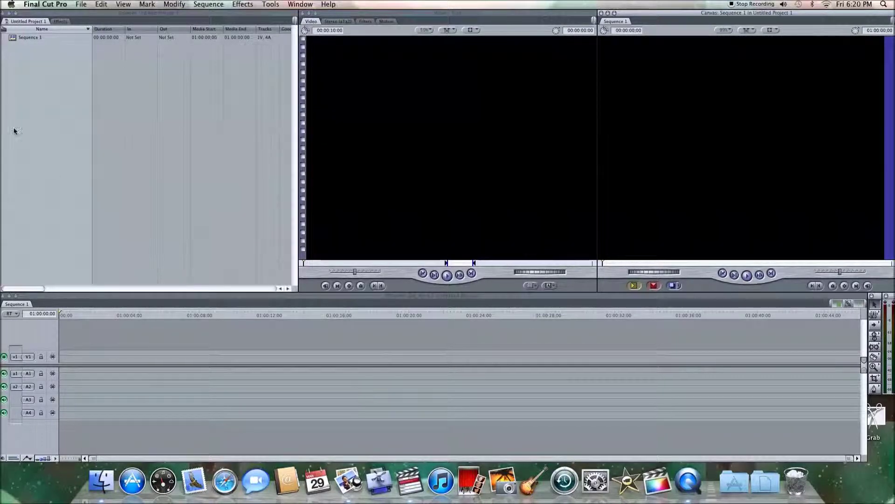
- Import The Tail Of Same_Master.mp4 from the SPIDER_J drive in Finder into the Browser of Untitled Project 1
left_click(101, 481)
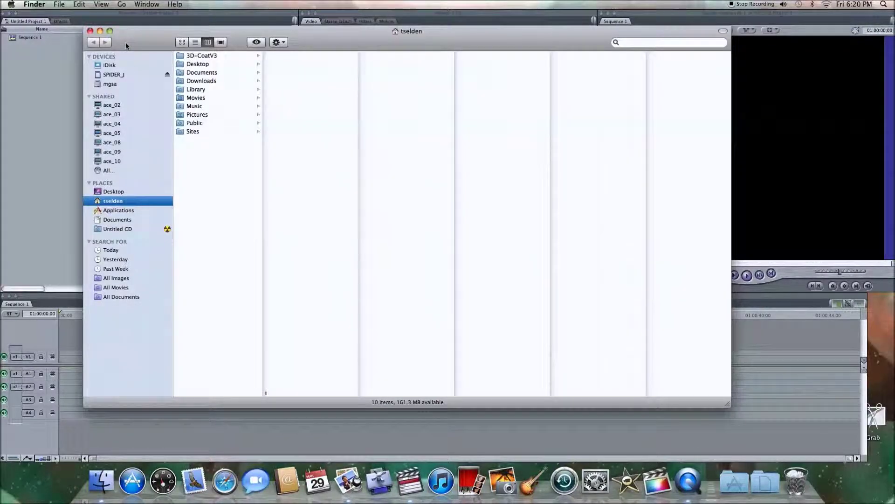
left_click_drag(126, 46, 235, 47)
left_click(224, 75)
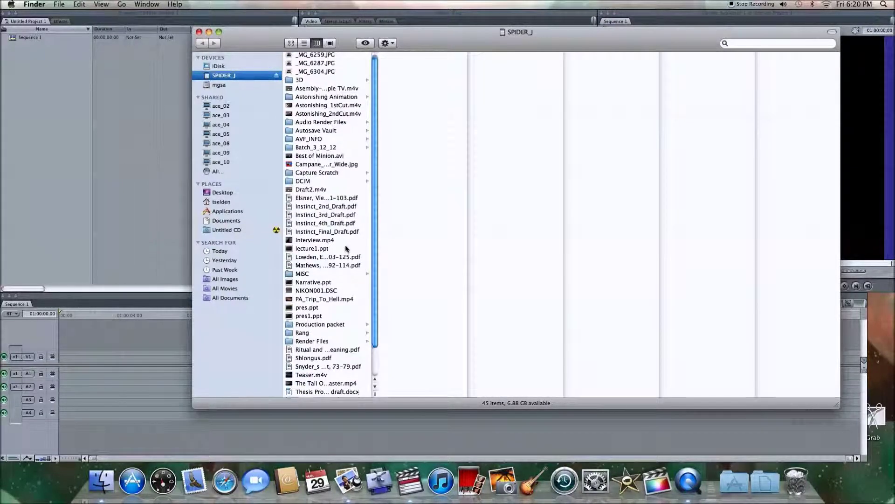
scroll(347, 249, "down", 1)
scroll(347, 248, "down", 4)
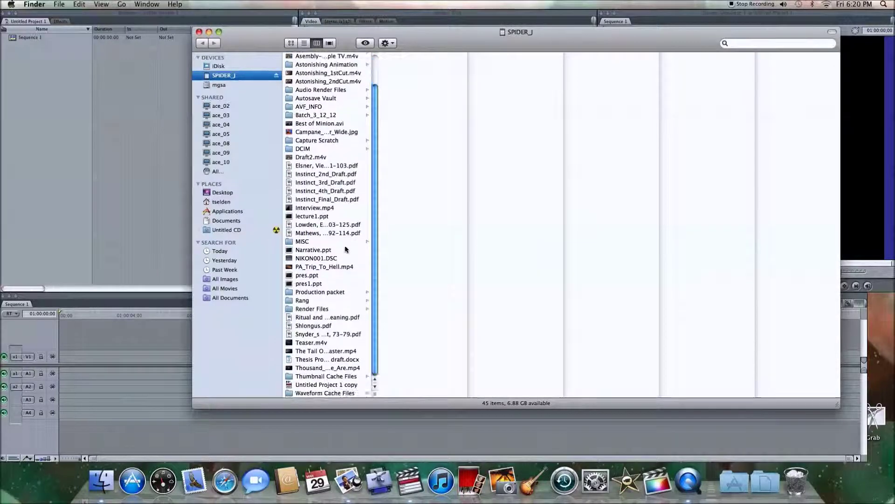
left_click(323, 351)
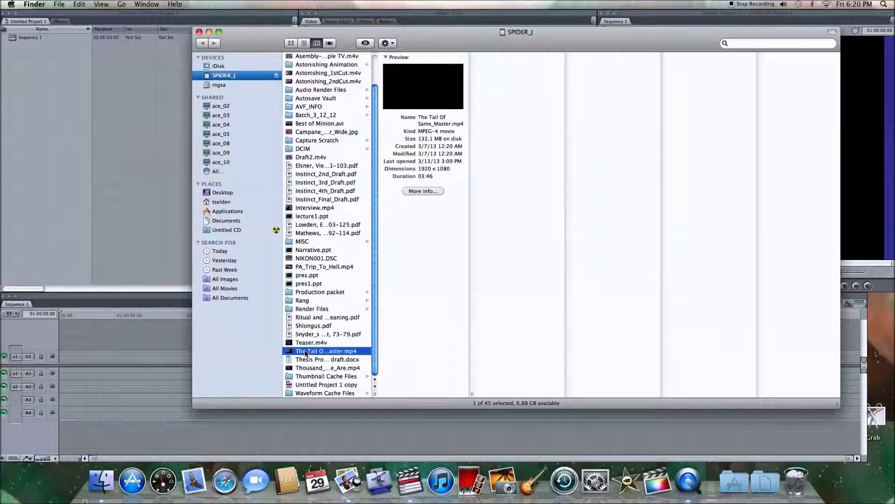
left_click_drag(304, 353, 43, 74)
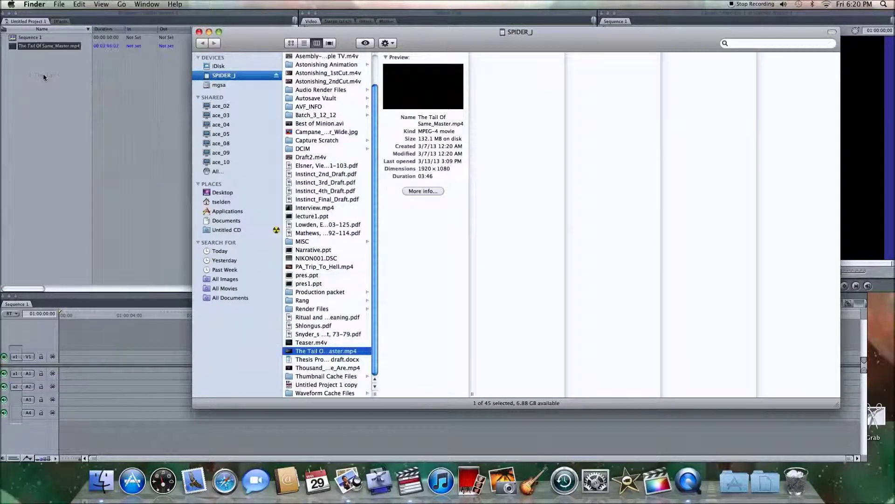
left_click(43, 75)
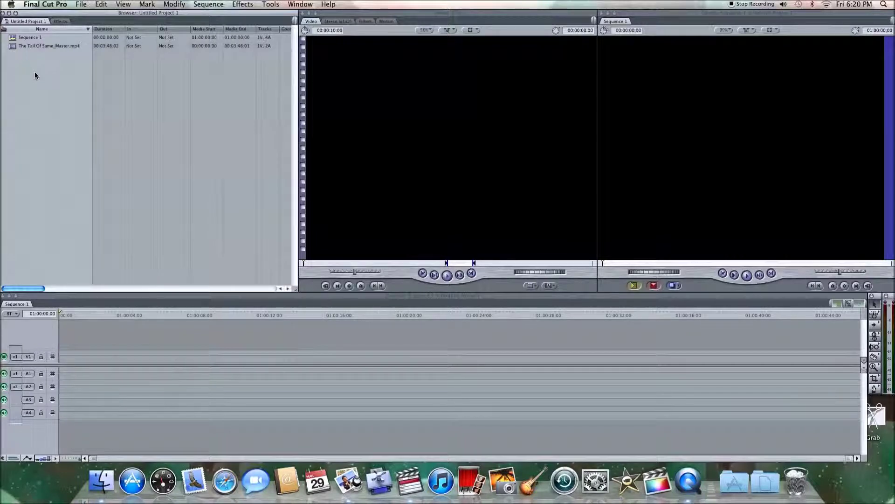
- Create a new bin in the project's Browser and name it "oiffvhsvl"
left_click(29, 45)
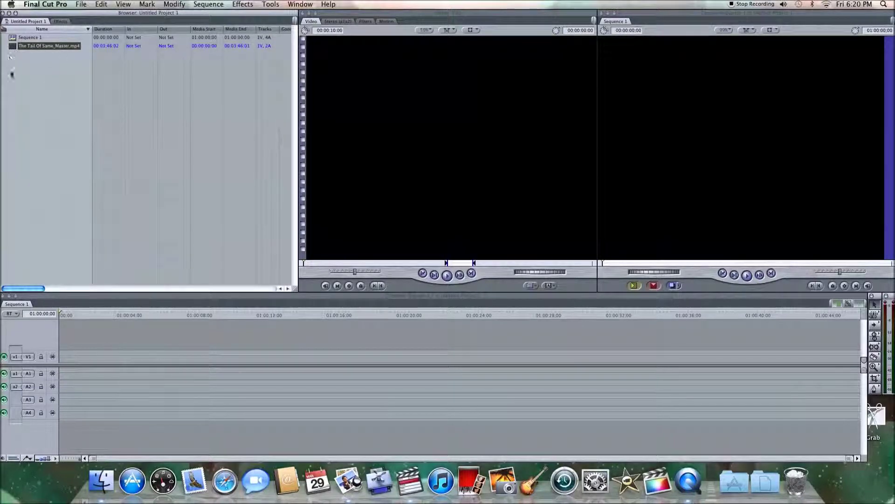
right_click(37, 78)
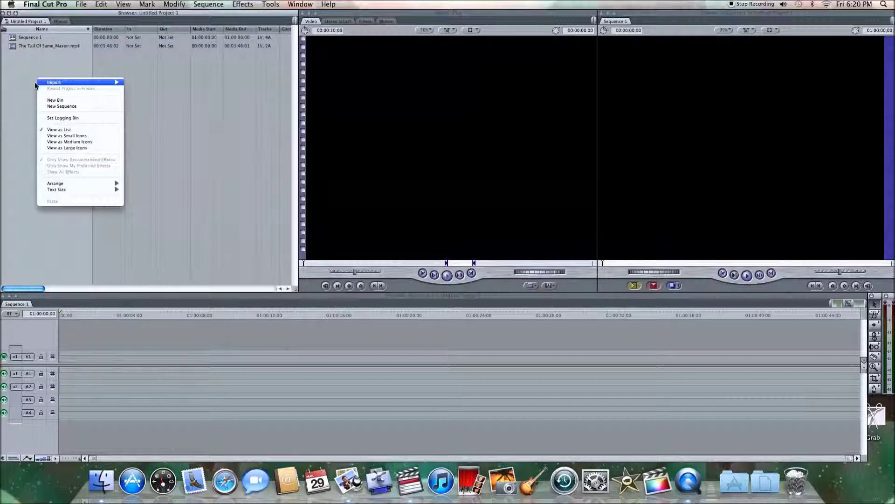
left_click(85, 101)
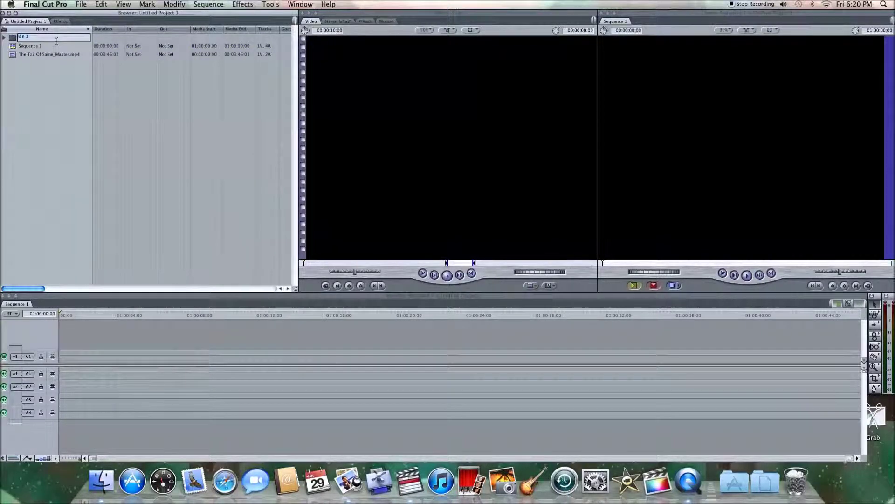
type("oiffvhsvl")
key("Return")
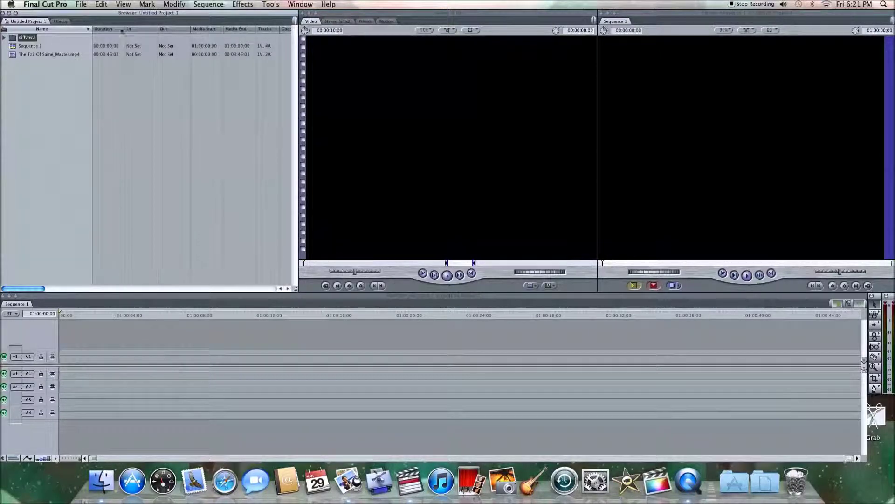
- Move the clip The Tail Of Same_Master.mp4 into the new bin, then expand and collapse the bin to check its contents
left_click_drag(13, 54, 11, 40)
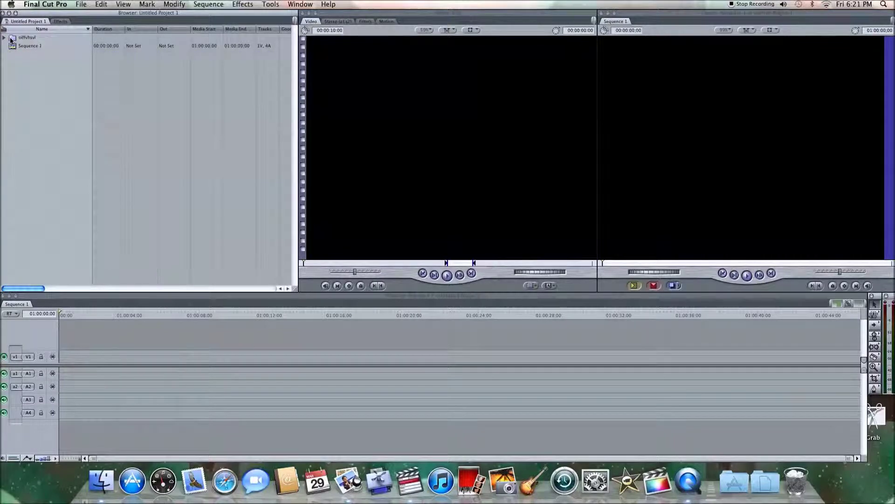
left_click(4, 38)
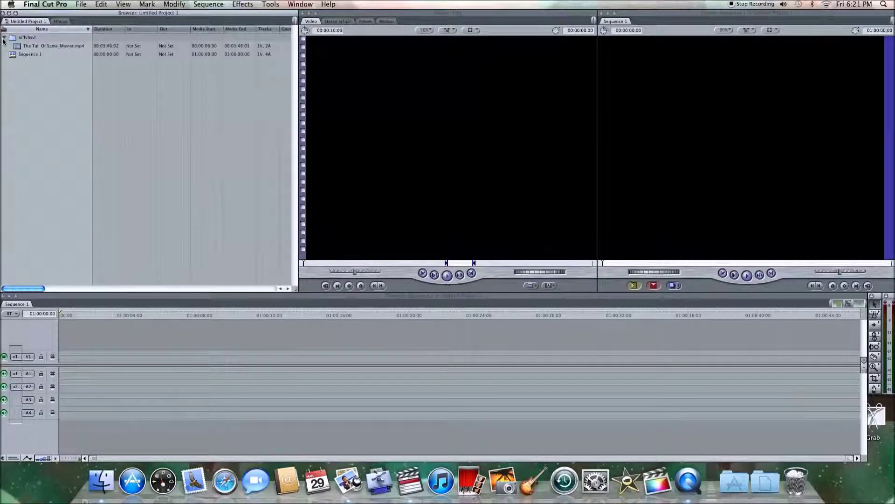
left_click(5, 37)
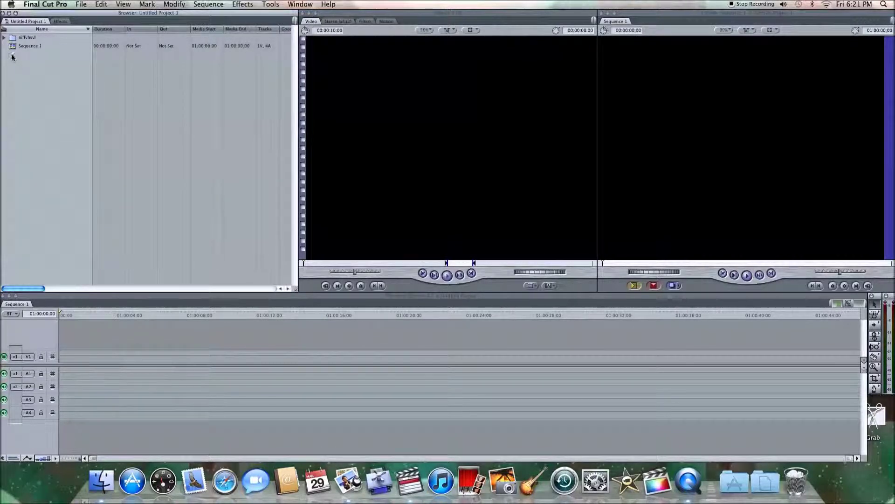
- Create a second sequence in the project's Browser alongside Sequence 1
left_click(27, 45)
left_click(272, 366)
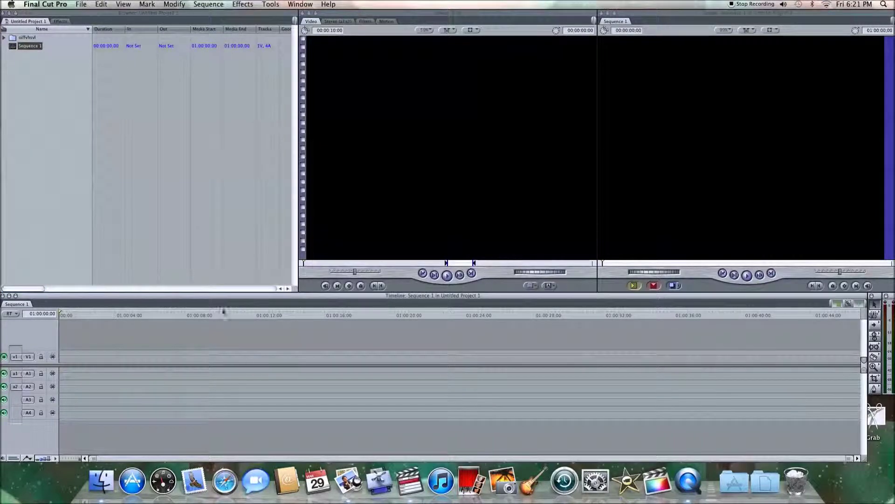
right_click(15, 59)
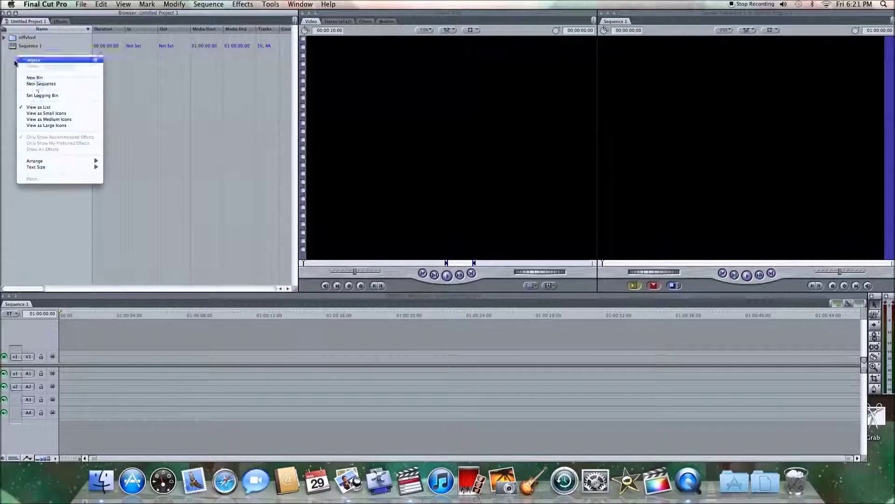
left_click(41, 84)
left_click(27, 68)
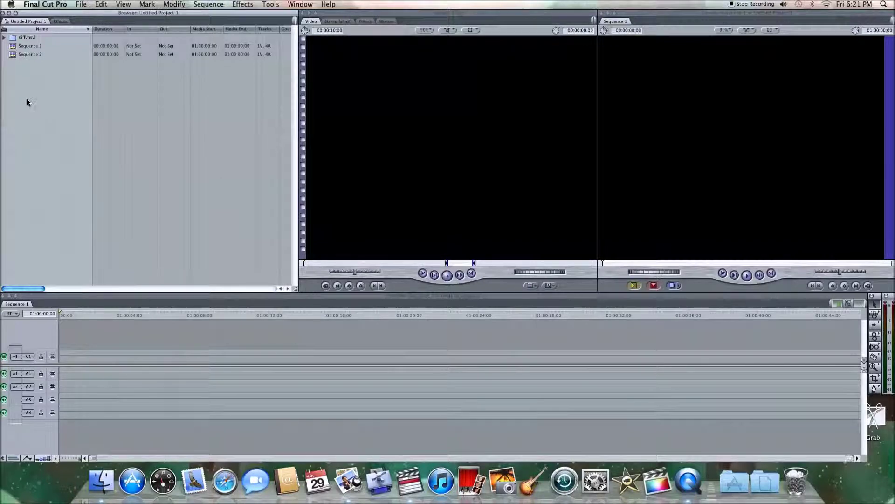
- Delete Sequence 2 from the Browser
right_click(16, 54)
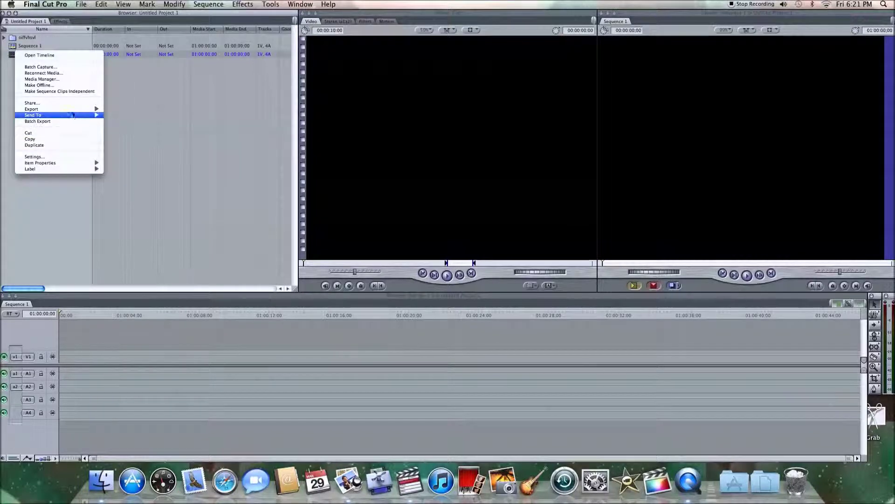
left_click(13, 56)
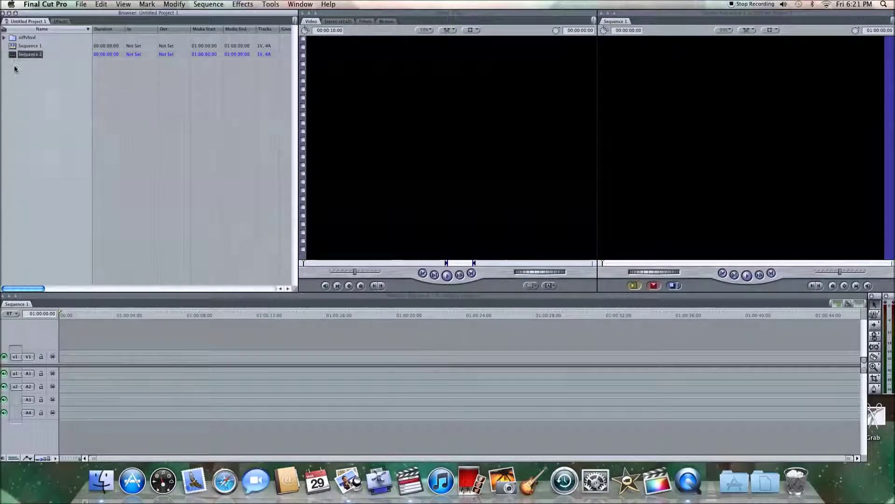
key("Delete")
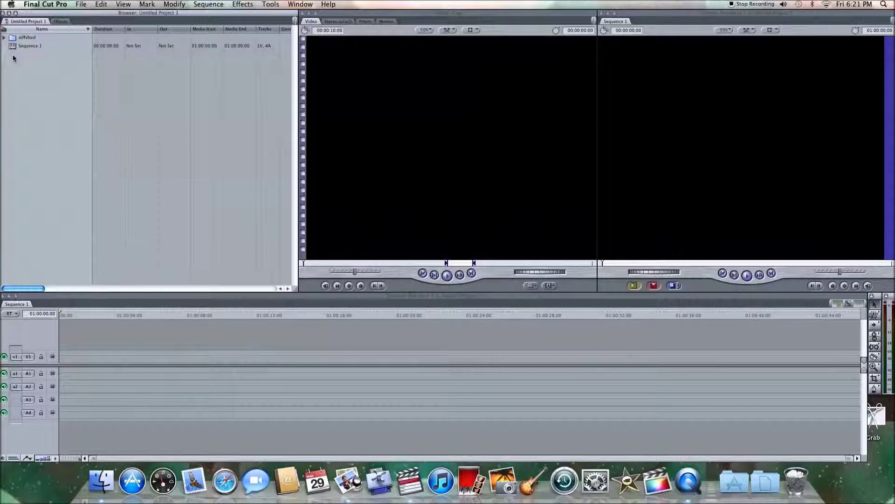
- Expand the bin in the Browser and load the clip The Tail Of Same_Master.mp4 into the Viewer
left_click(4, 38)
left_click(67, 45)
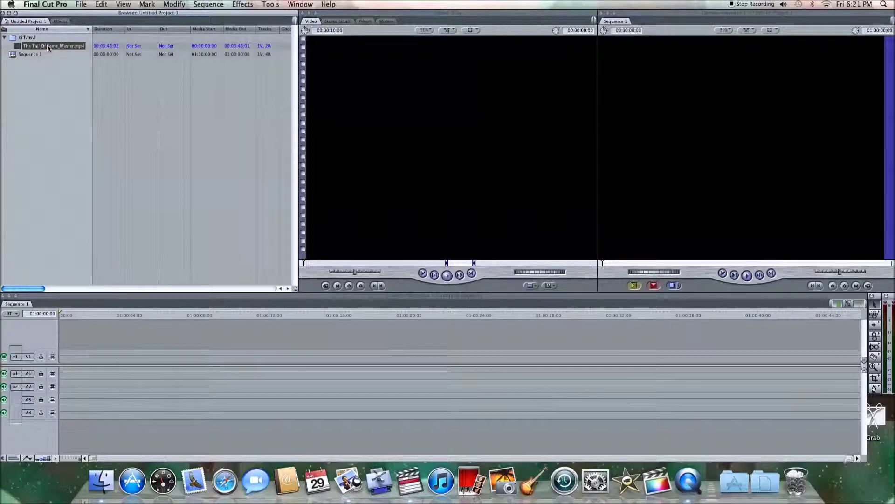
left_click(48, 46)
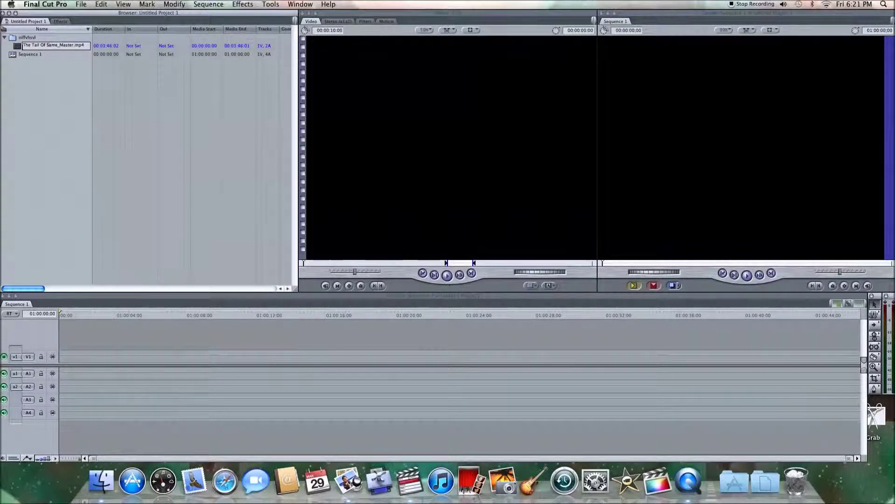
left_click(19, 48)
left_click_drag(19, 48, 418, 114)
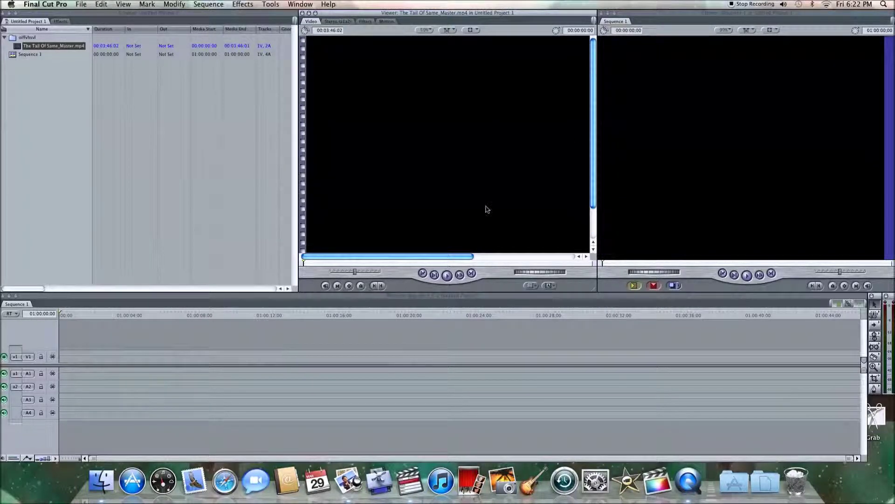
- Set the Viewer's zoom level to Fit to Window so the whole clip frame is shown
left_click_drag(439, 257, 479, 257)
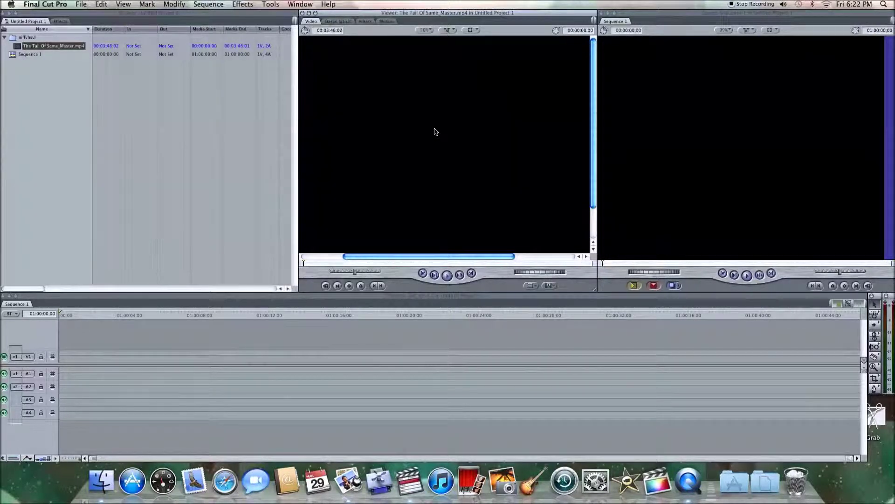
left_click(425, 31)
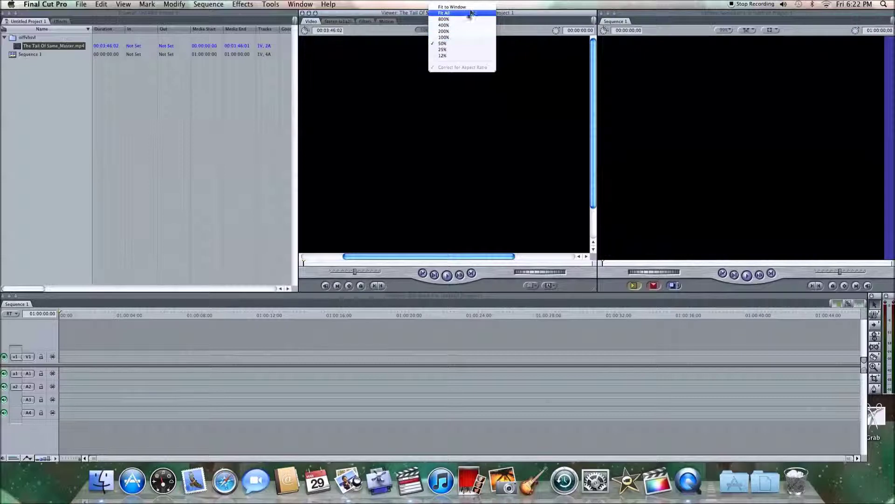
left_click(472, 8)
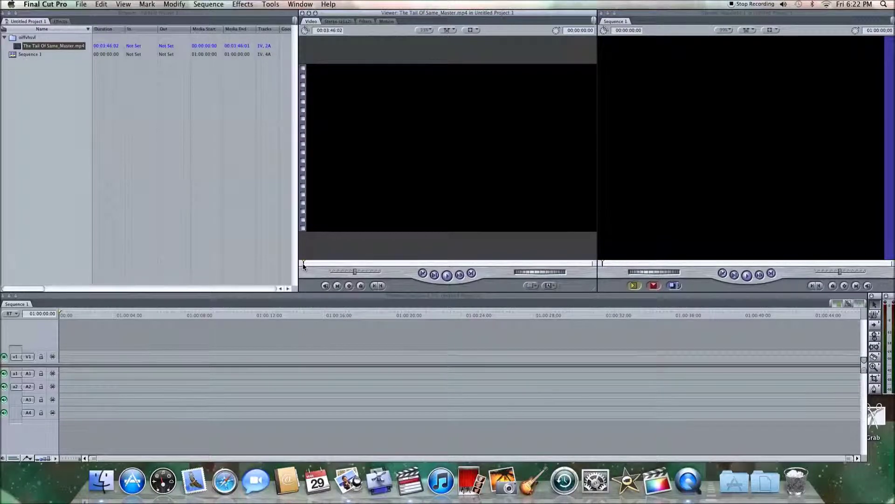
- Play the clip in the Viewer, lower the system volume, and pause playback about 10 seconds in
key("space")
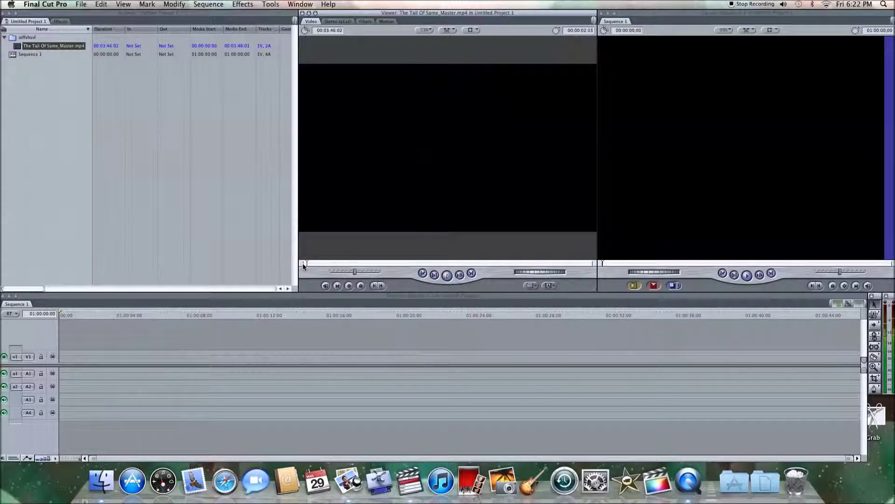
key("XF86AudioLowerVolume")
key("XF86AudioLowerVolume")
key("XF86AudioLowerVolume")
key("XF86AudioLowerVolume")
key("XF86AudioLowerVolume")
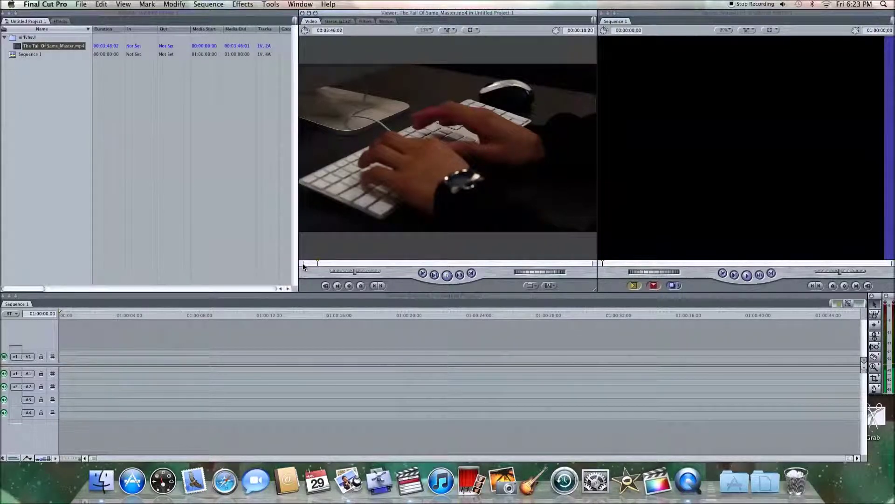
key("space")
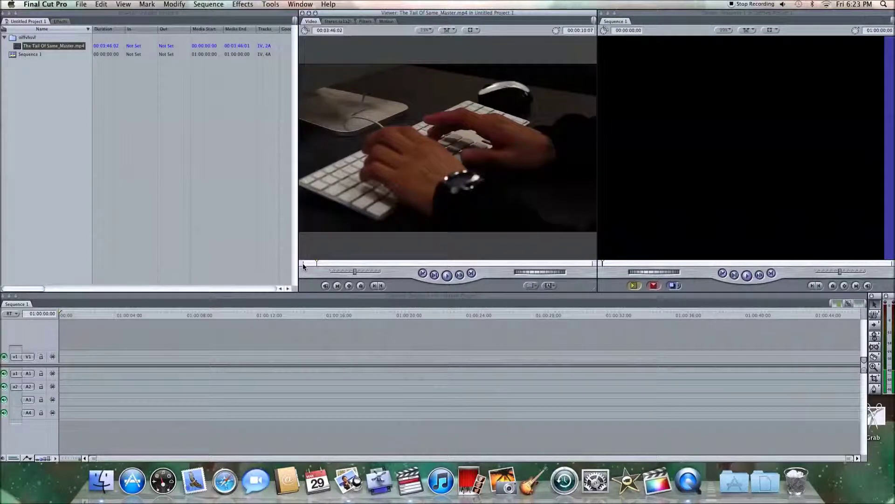
- Advance the clip frame by frame to 00:00:10:12 and mark the In point there
key("Right")
key("Right")
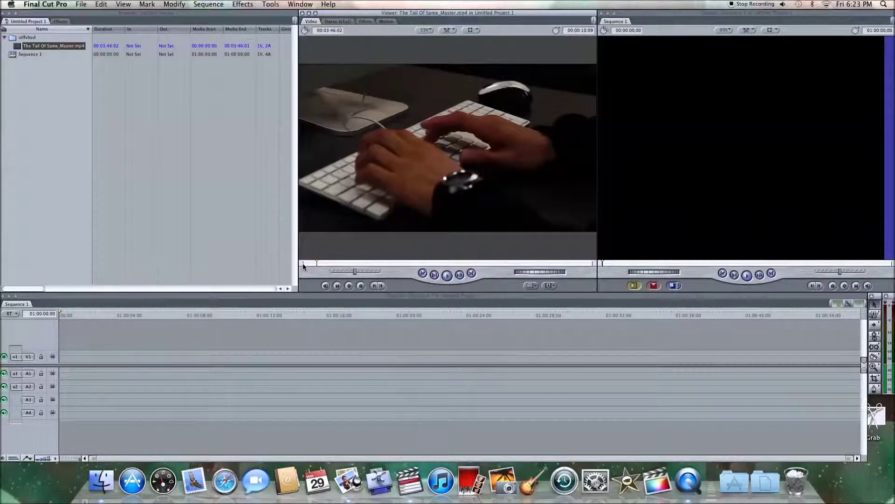
key("Right")
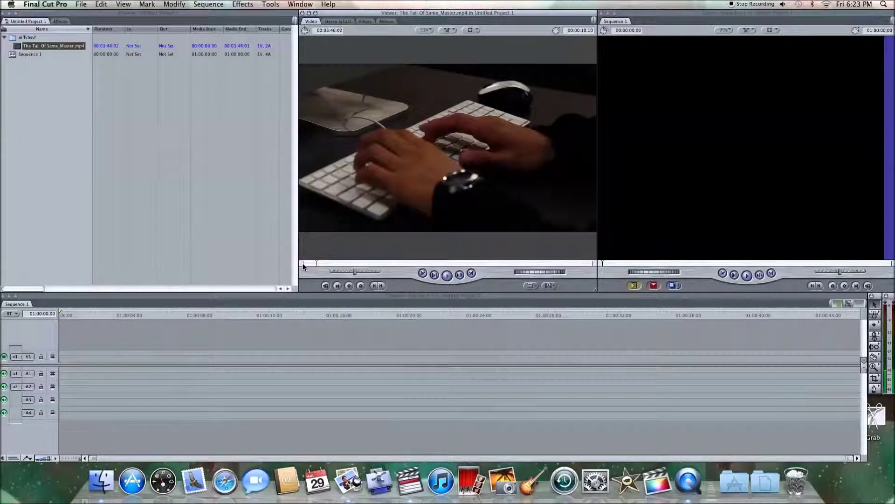
key("Right")
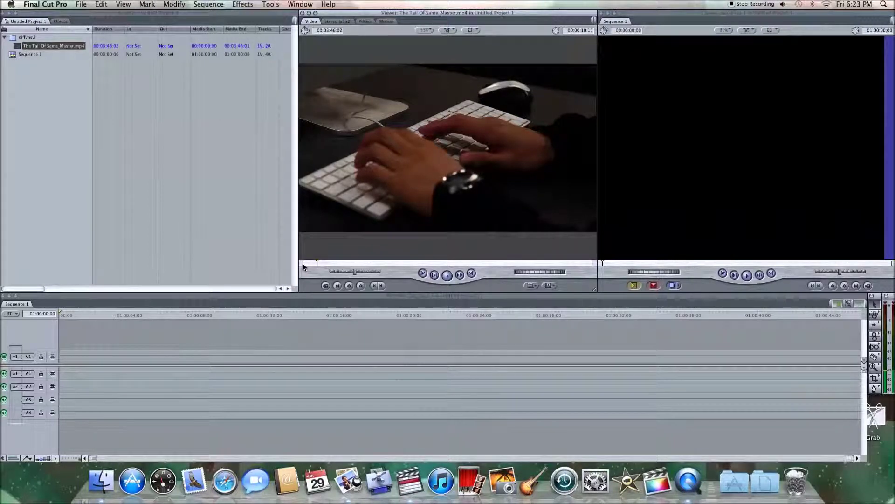
key("Right")
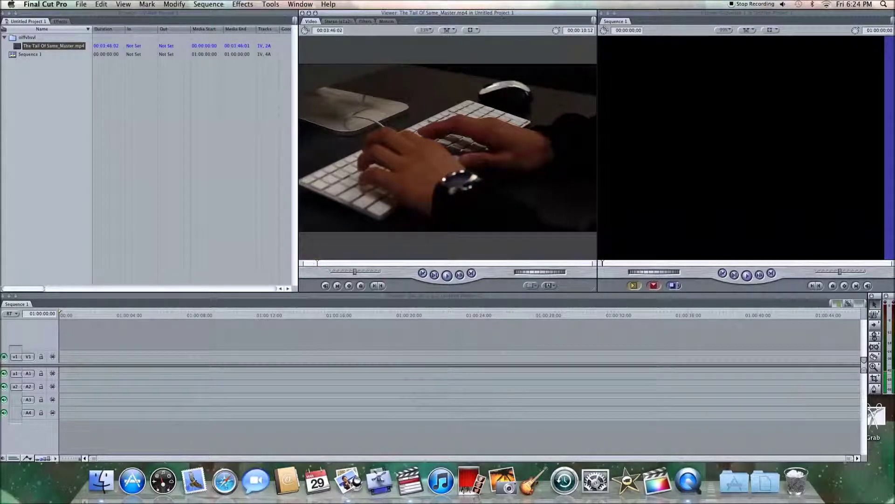
left_click(375, 286)
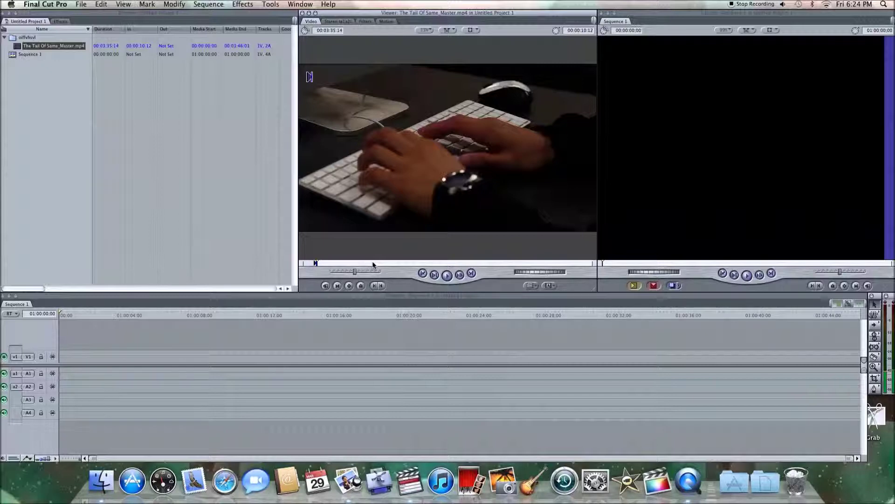
- Mark the clip's Out point at 00:00:16:07 and try to place the marked section on track V1 of Sequence 1
key("space")
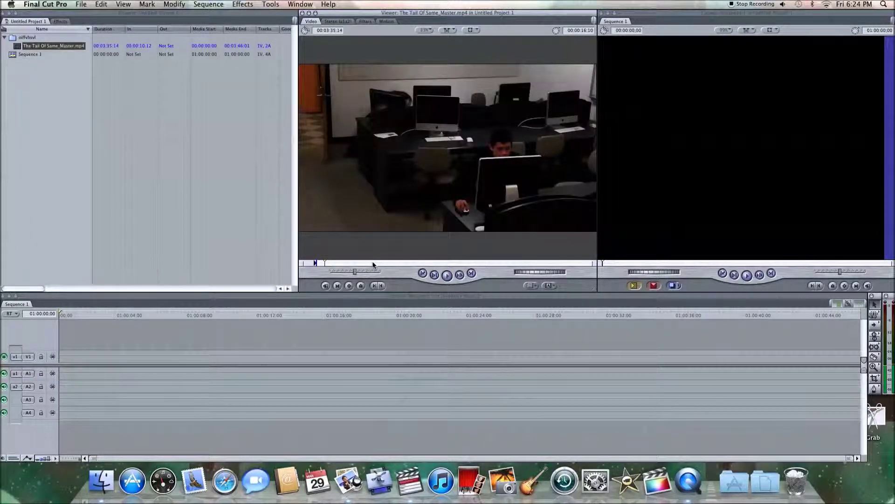
key("Left")
key("Left")
key("Left")
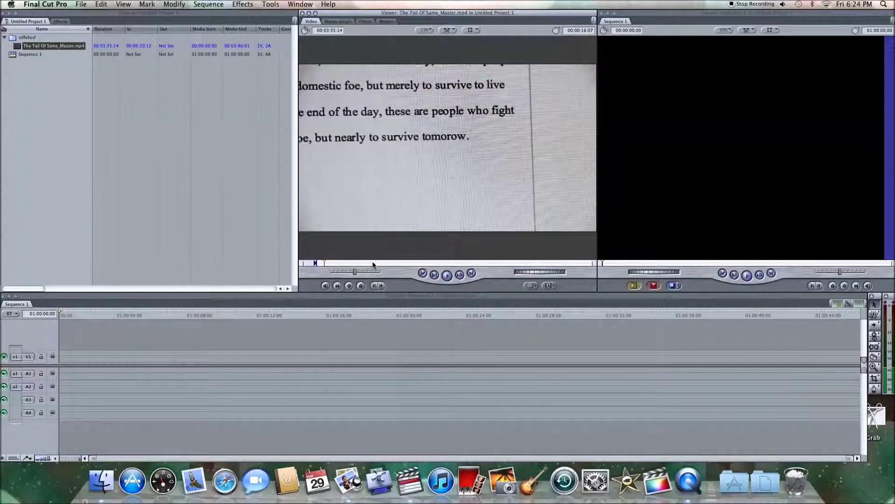
left_click(382, 286)
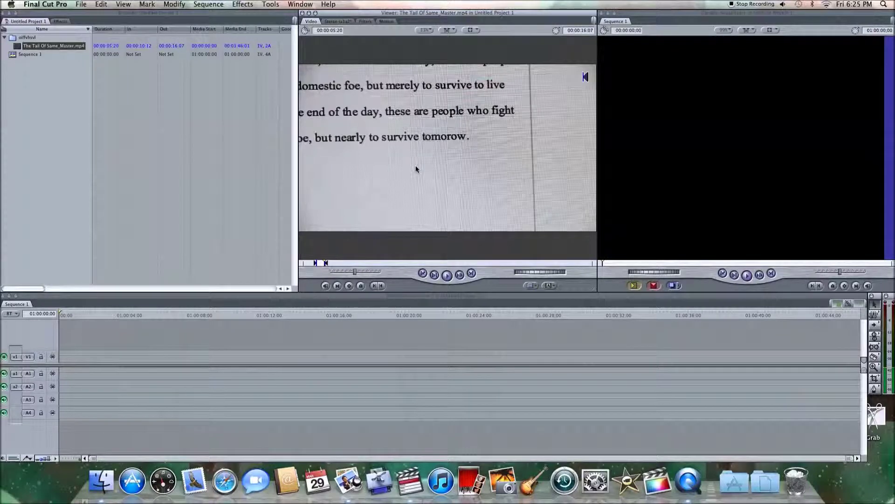
left_click_drag(416, 168, 119, 357)
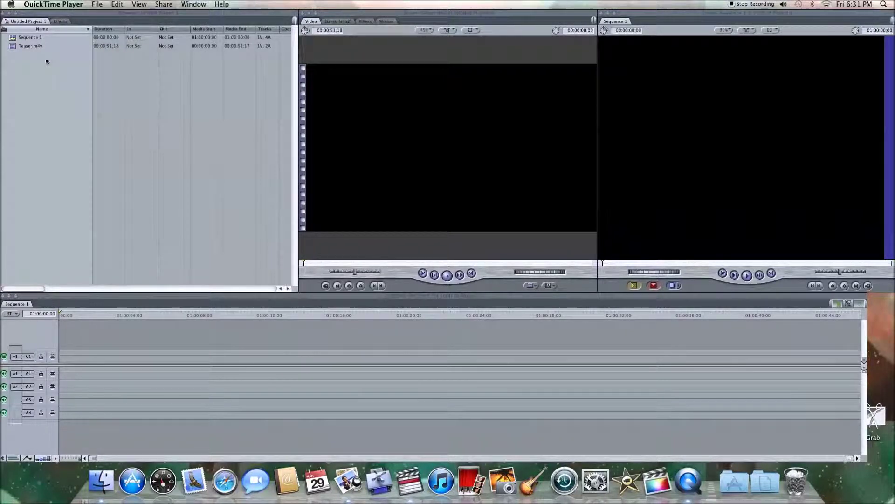
- Select Teaser.m4v and mark an In point at 00:00:11:00 and an Out point at 00:00:17:08 in the Viewer
left_click(13, 47)
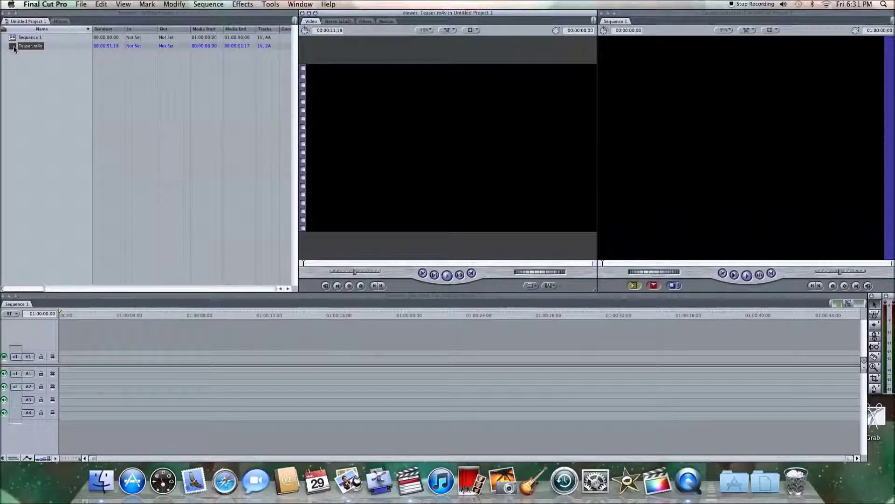
left_click(366, 263)
key("i")
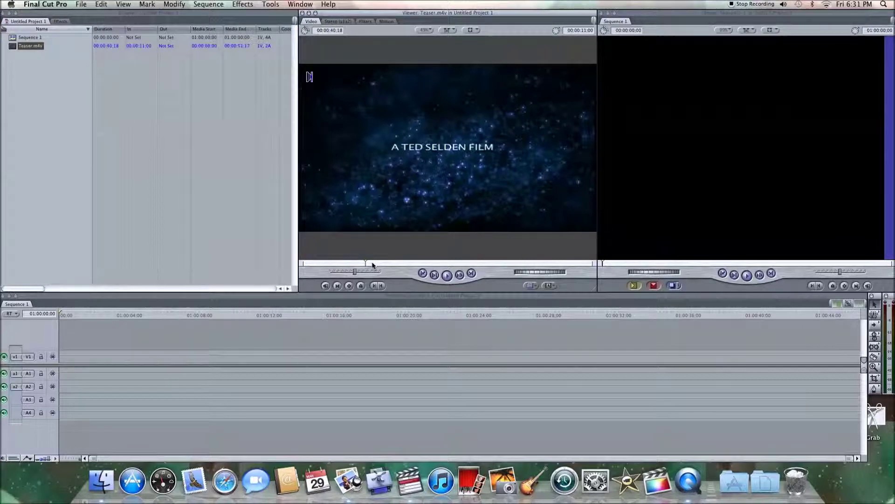
left_click(426, 263)
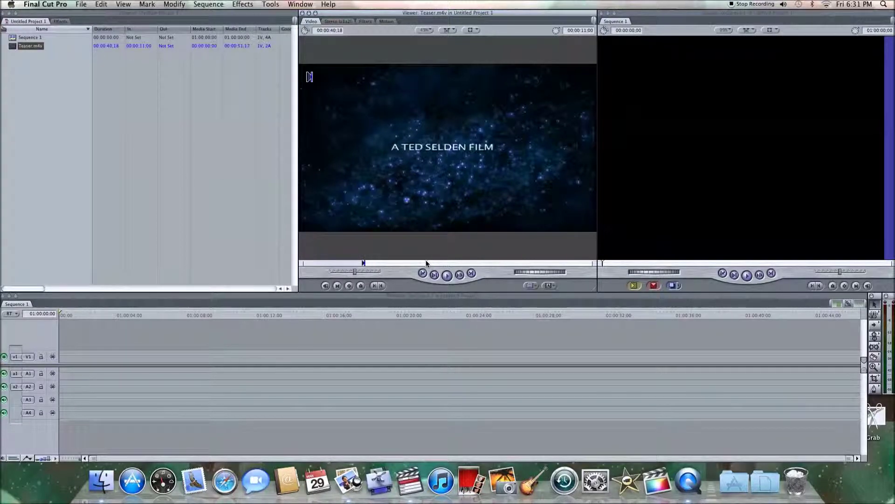
key("o")
left_click(400, 264)
key("o")
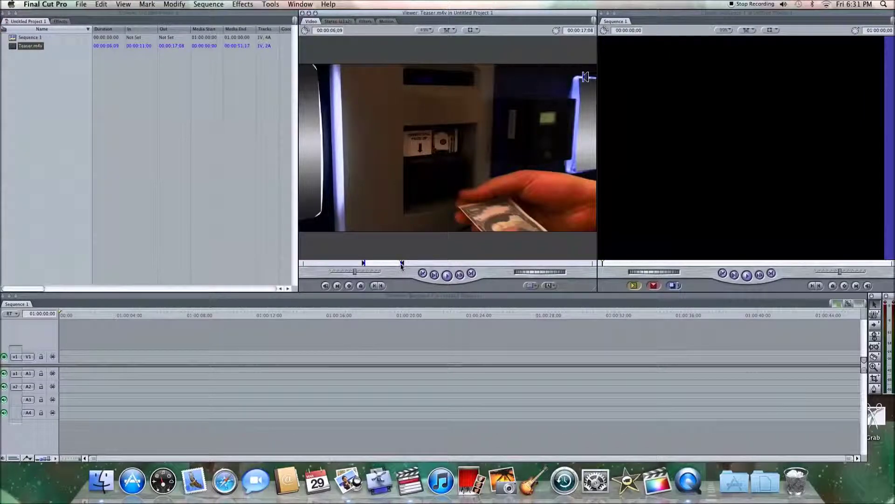
- Move Teaser.m4v's In point to 00:00:00:03 and its Out point to 00:00:11:22 in the Viewer
left_click_drag(363, 264, 328, 263)
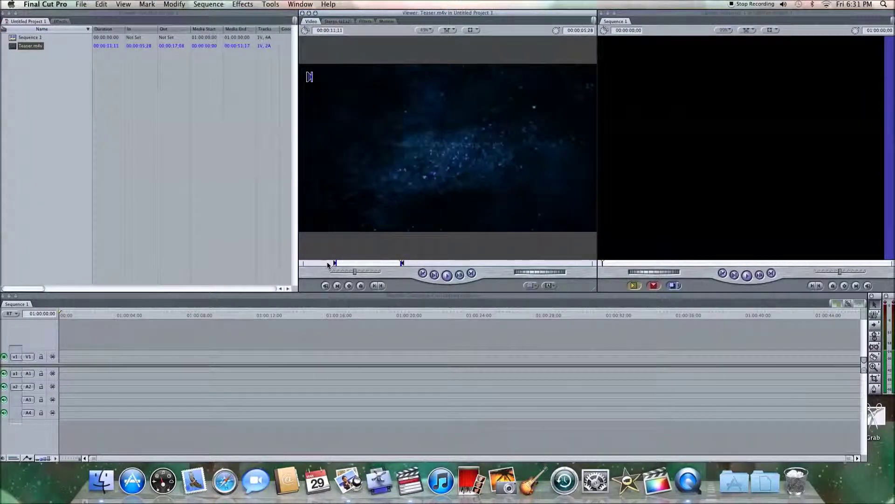
left_click(376, 264)
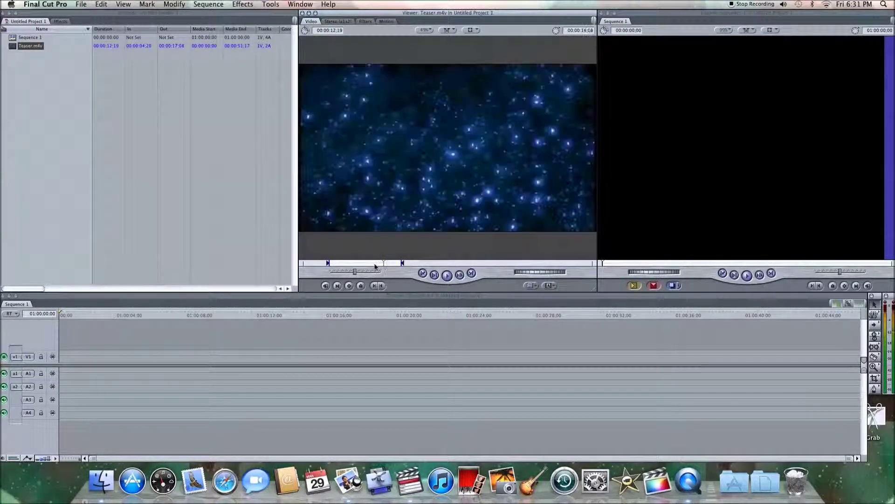
left_click_drag(402, 263, 302, 265)
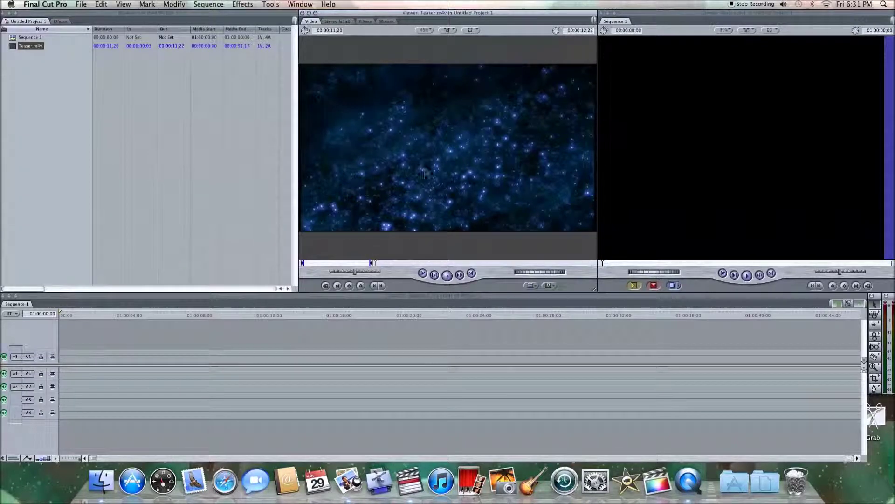
- Place the marked section of Teaser.m4v on track V1 of Sequence 1, changing the sequence settings to match the clip
left_click_drag(403, 190, 162, 357)
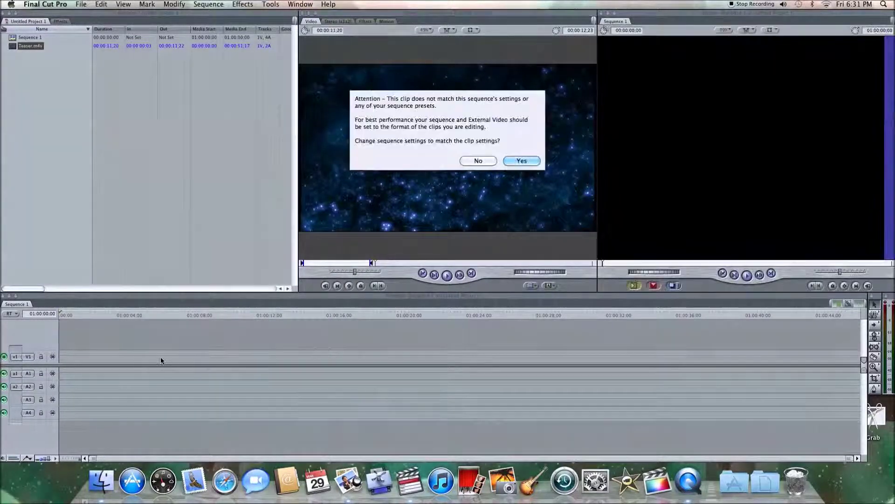
left_click(518, 161)
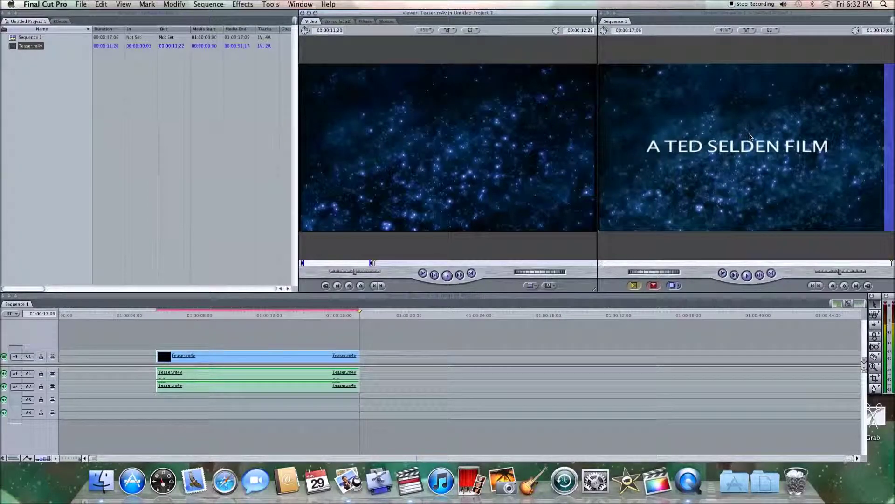
- Move the Timeline playhead within the Teaser.m4v clip to 01:00:13:10
left_click(291, 316)
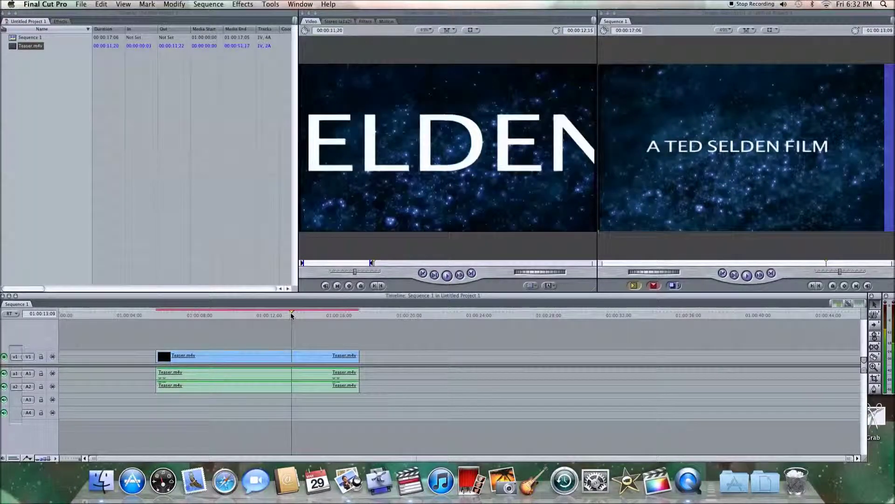
key("Right")
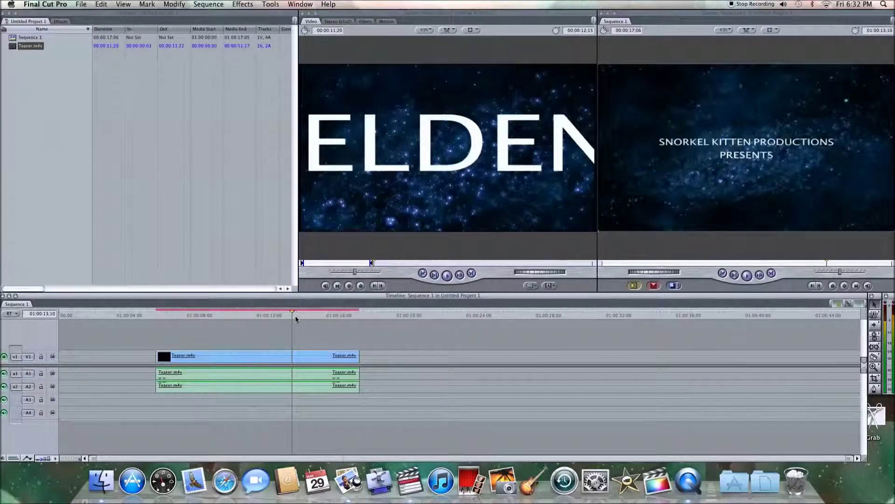
- Move the Timeline playhead to 01:00:10:07 and select Teaser.m4v's video and audio parts in turn, leaving nothing selected
left_click(238, 316)
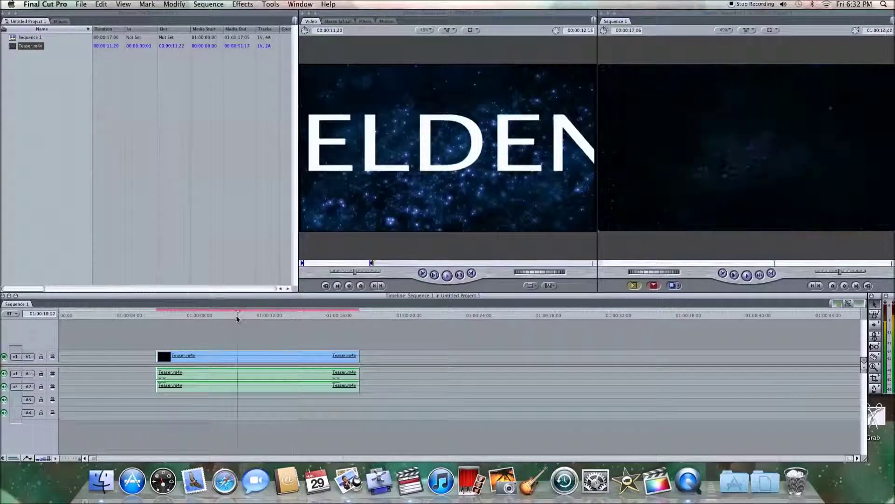
left_click(265, 359)
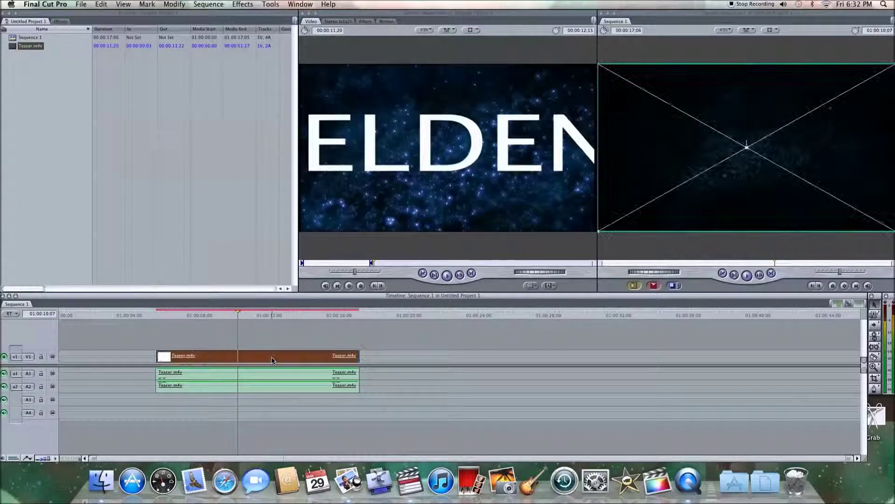
left_click(367, 355)
left_click(317, 377)
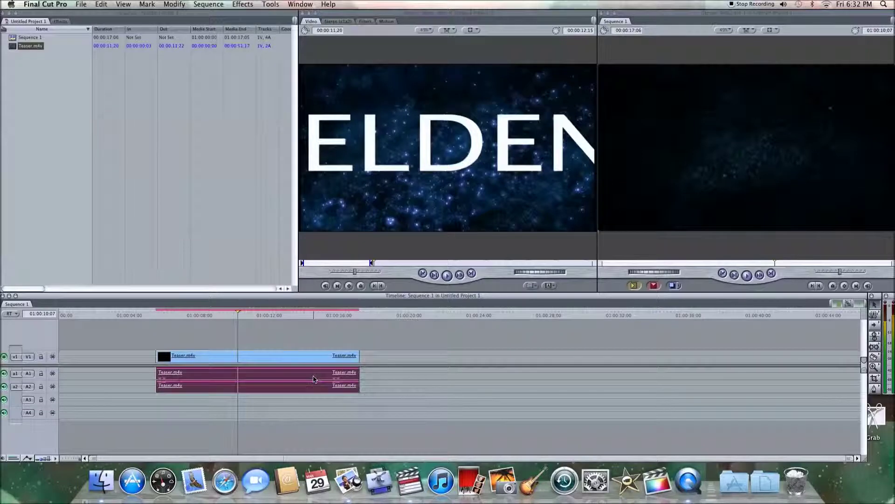
left_click(383, 358)
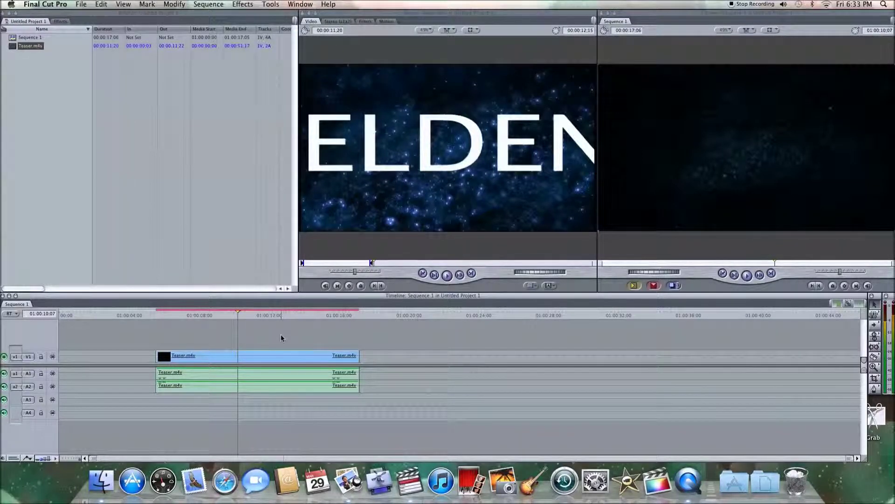
- Raise the system volume and play the unrendered sequence from 01:00:10:07, stopping at 01:00:14:09
key("XF86AudioLowerVolume")
key("XF86AudioLowerVolume")
key("XF86AudioRaiseVolume")
key("XF86AudioRaiseVolume")
key("XF86AudioRaiseVolume")
key("XF86AudioRaiseVolume")
key("XF86AudioRaiseVolume")
key("XF86AudioRaiseVolume")
key("XF86AudioRaiseVolume")
key("XF86AudioRaiseVolume")
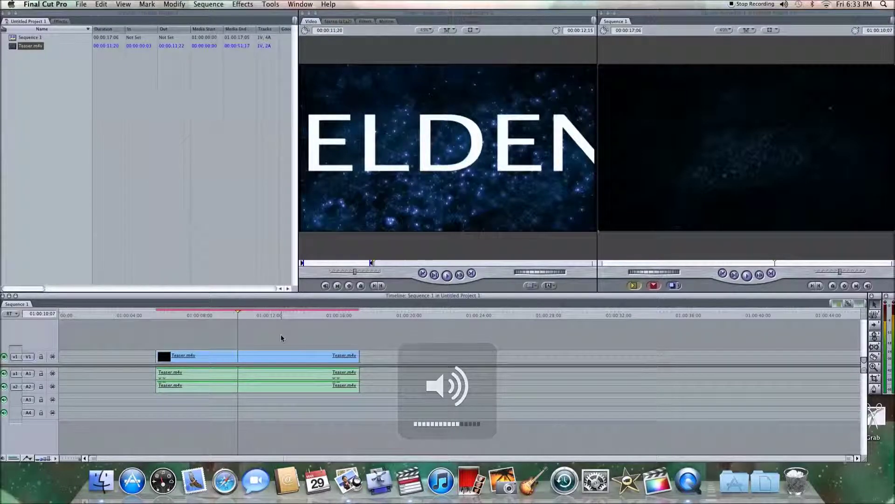
key("space")
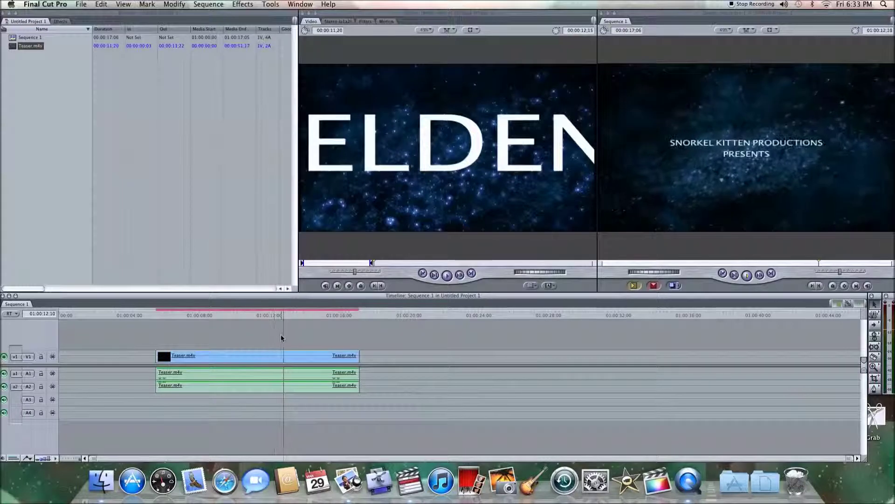
key("space")
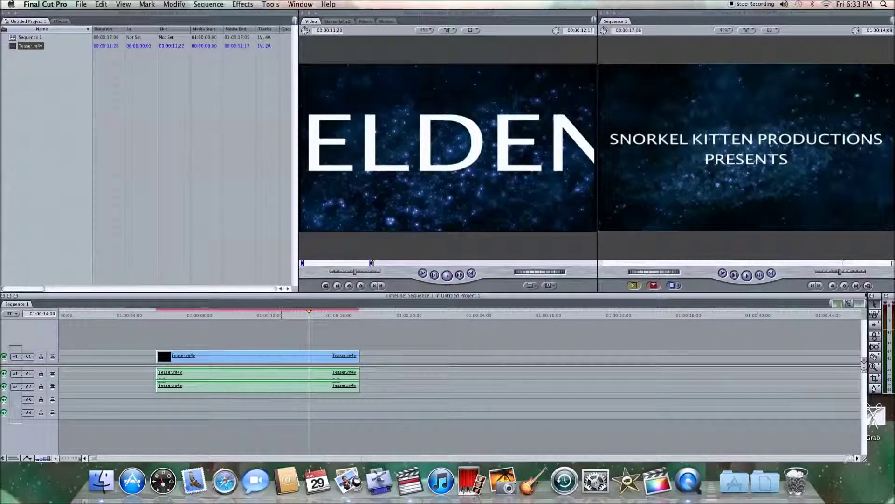
- Render all of Sequence 1, accepting the Unknown Project folder on the scratch disk for the render files
left_click(248, 355)
left_click(249, 336)
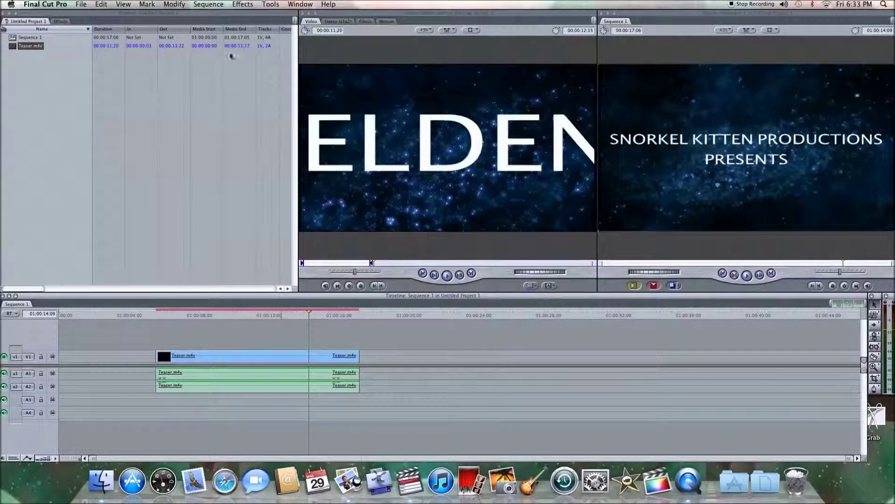
left_click(219, 6)
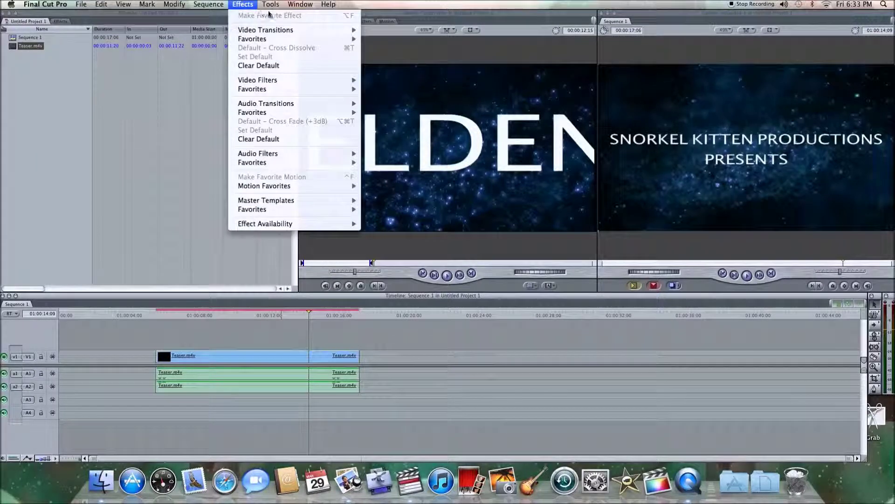
mouse_move(221, 17)
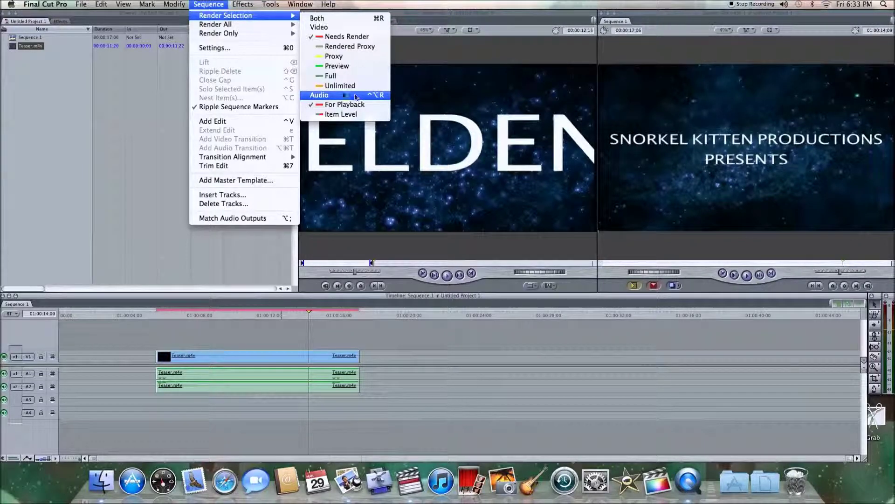
left_click(209, 6)
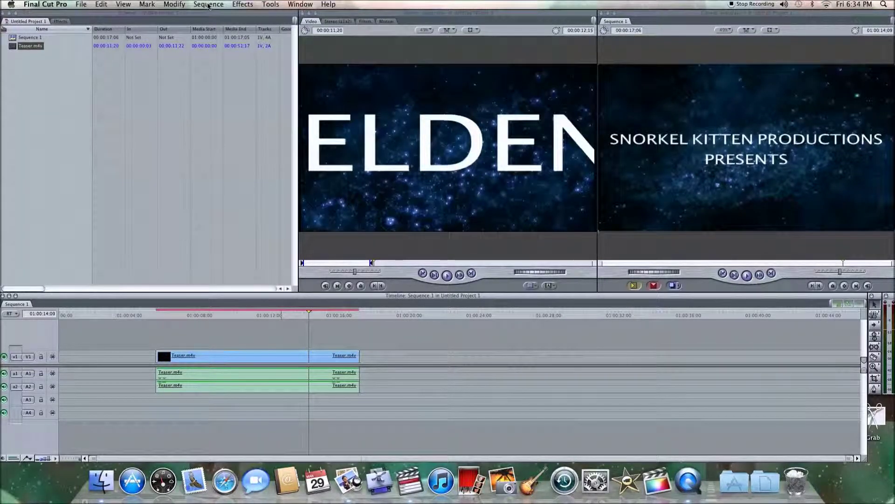
key("alt+r")
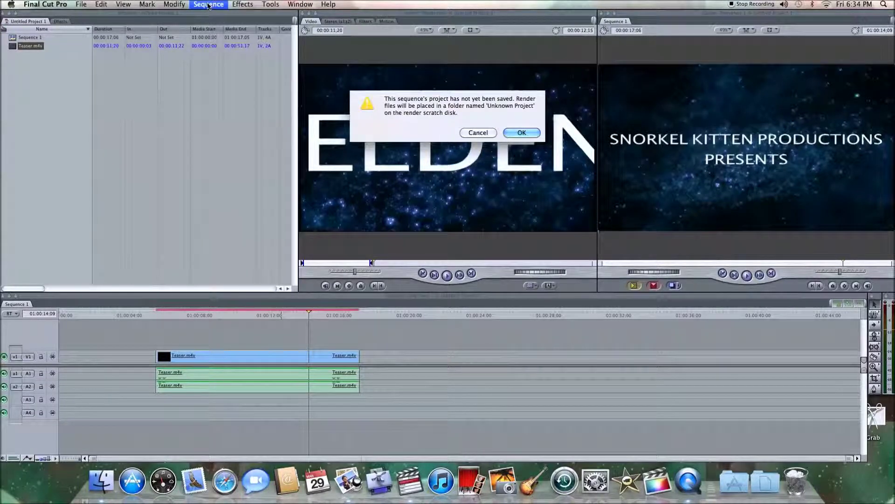
left_click(523, 133)
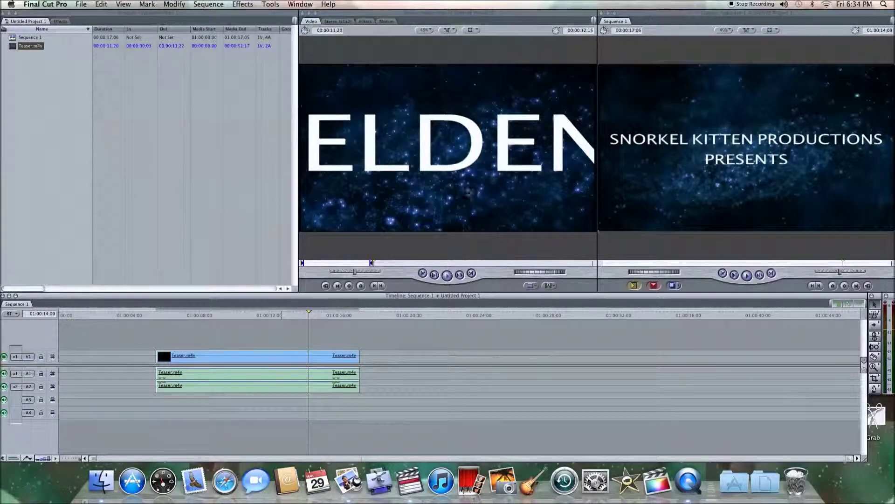
- Play the rendered Teaser.m4v clip from 01:00:05:12, and scrub the Timeline playhead to 01:00:10:29
left_click(153, 315)
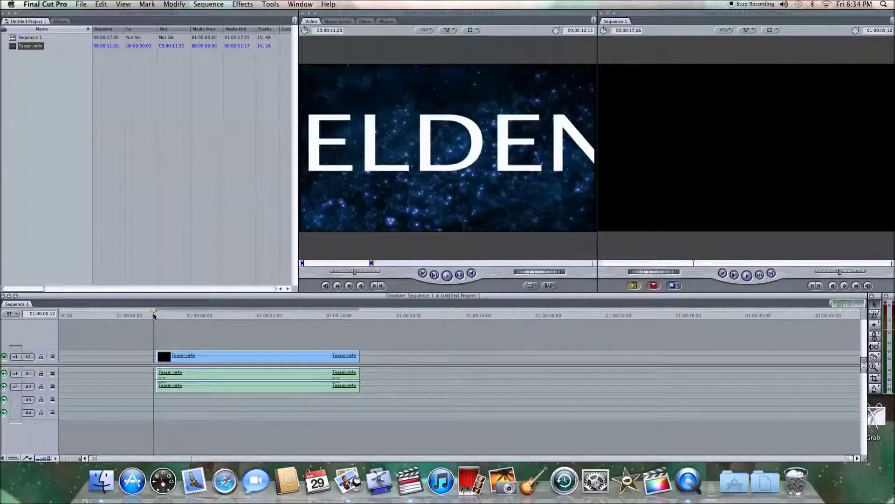
key("space")
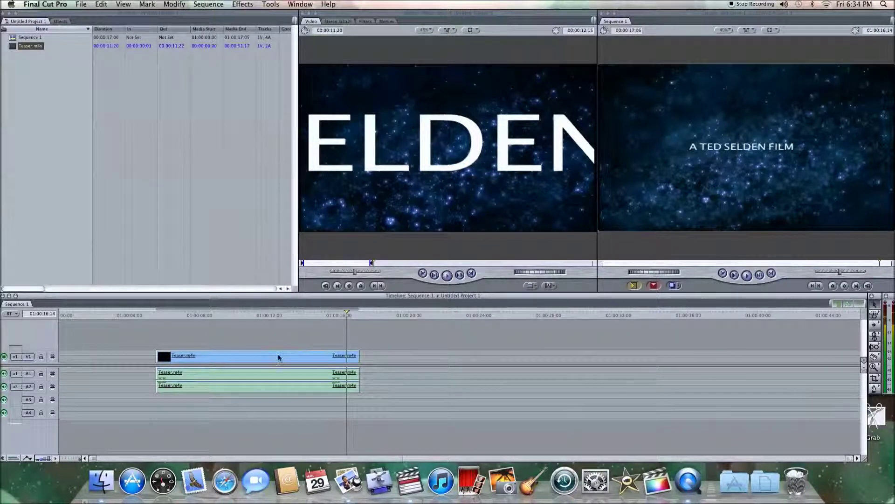
left_click(274, 317)
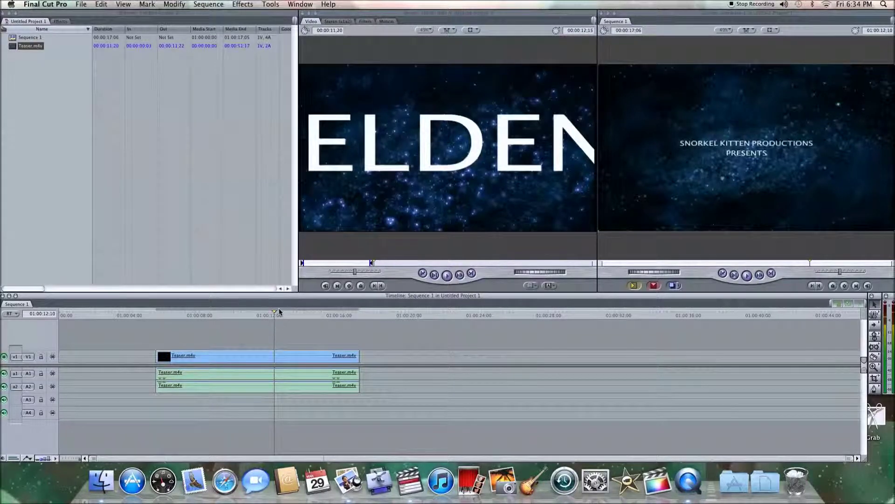
left_click(306, 313)
left_click(250, 316)
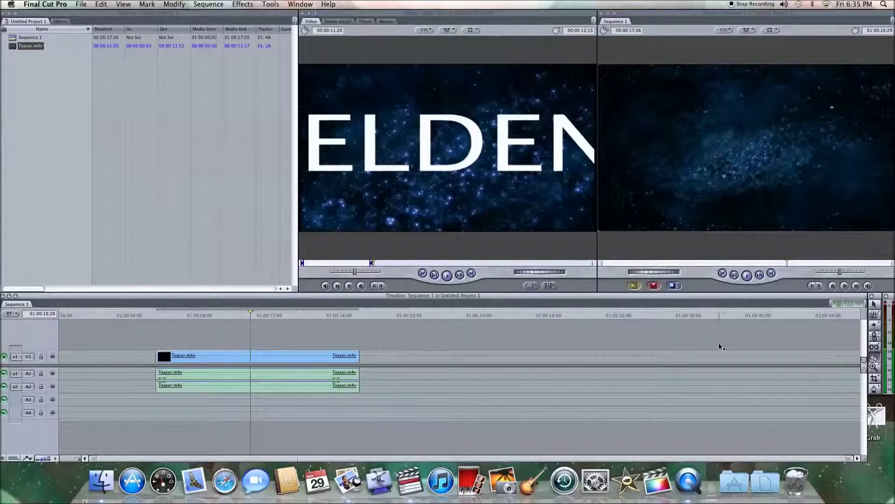
- Split Teaser.m4v about three quarters along with the Razor Blade and move the second piece to start at about 01:00:26:00
left_click(301, 357)
left_click(313, 356)
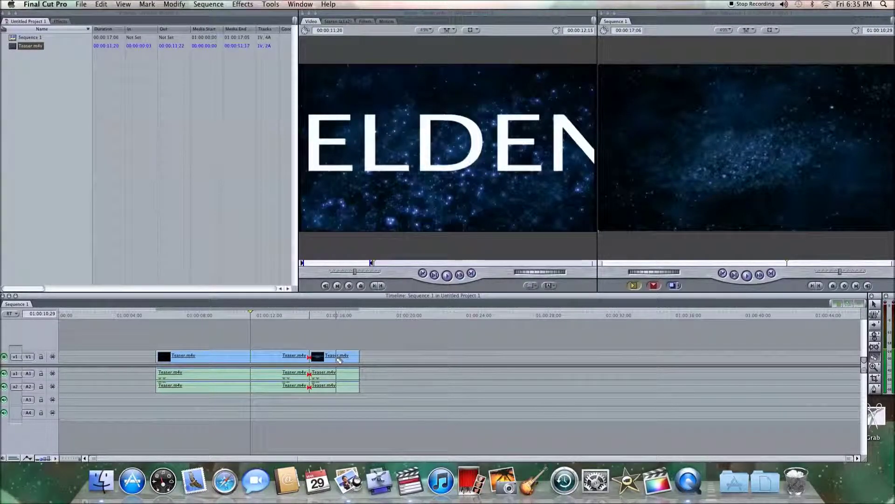
key("a")
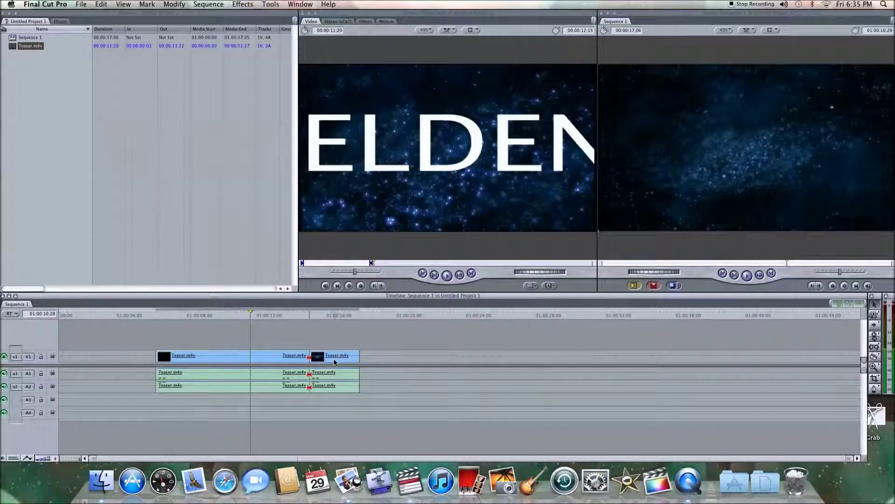
left_click(334, 354)
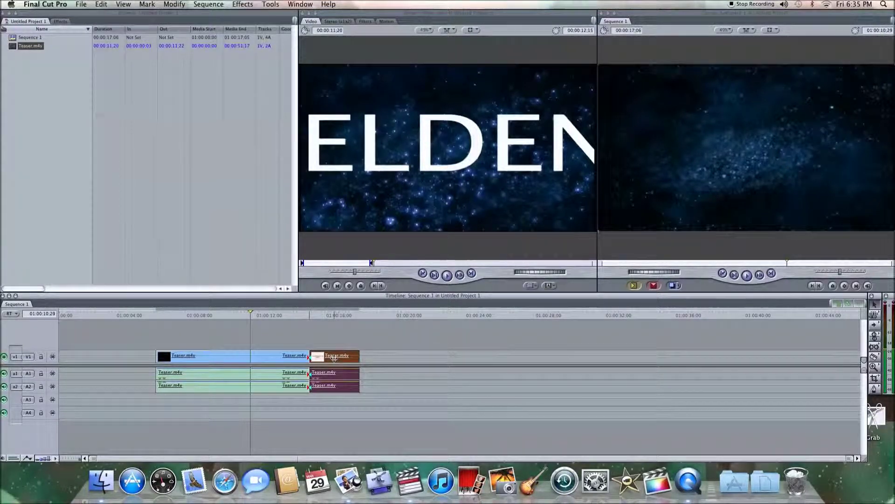
left_click_drag(333, 357, 537, 357)
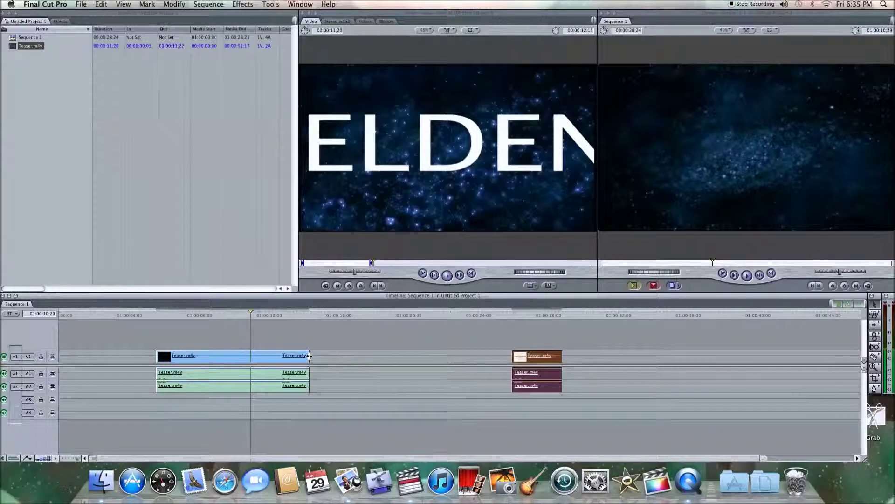
- Extend the end of the first Teaser.m4v piece on track V1 to about 01:00:22 and render the added section
left_click_drag(308, 357, 332, 356)
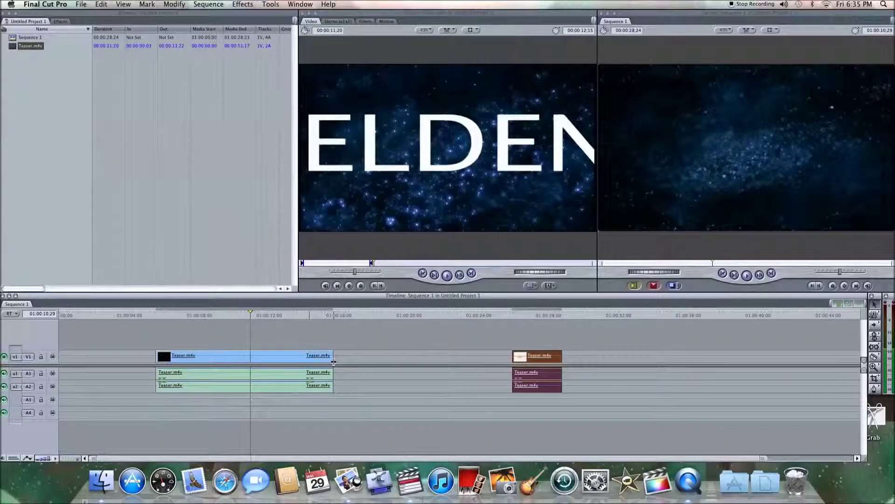
left_click(295, 362)
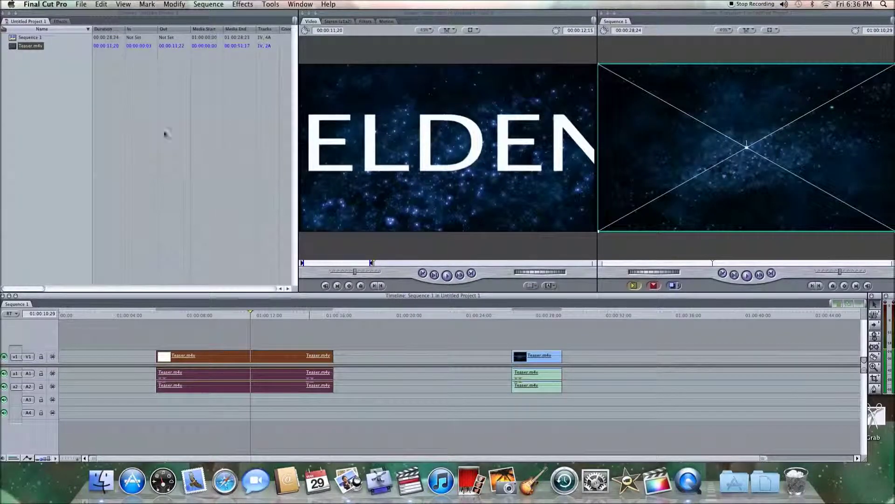
left_click(13, 47)
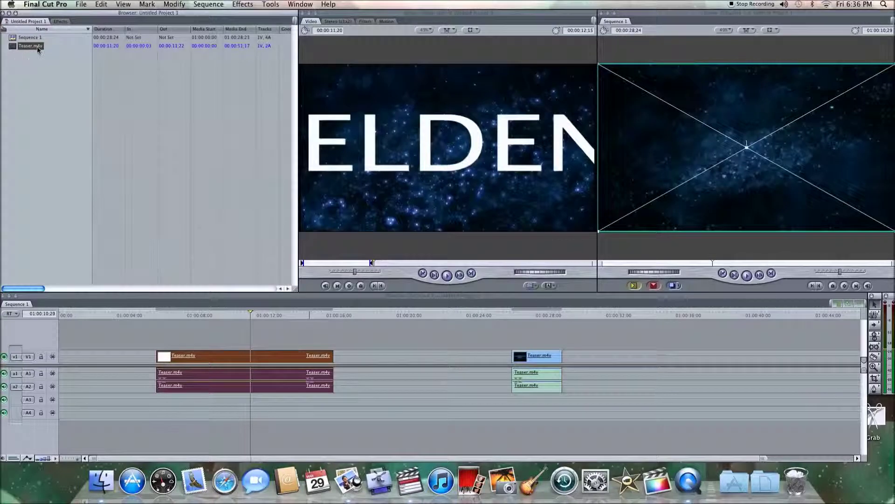
left_click_drag(334, 358, 451, 364)
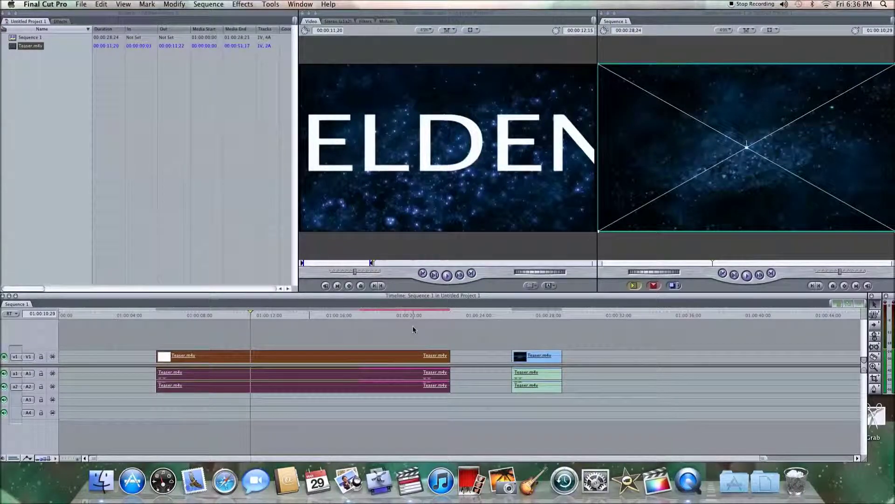
key("alt+r")
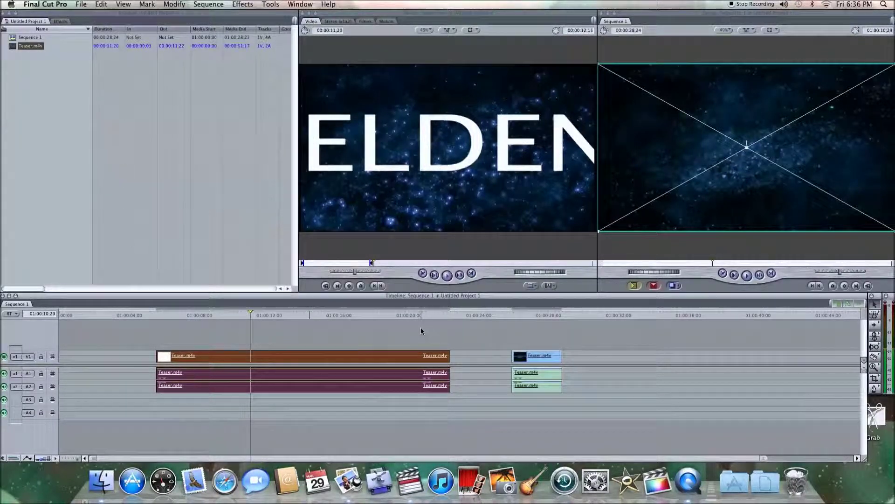
- Step the playhead forward frame by frame to 01:00:12:14 and cut the first Teaser.m4v piece there
key("Right")
key("Right")
key("Right")
key("Right")
key("Right")
key("Right")
key("Right")
key("Right")
key("Right")
key("Right")
key("Right")
key("Right")
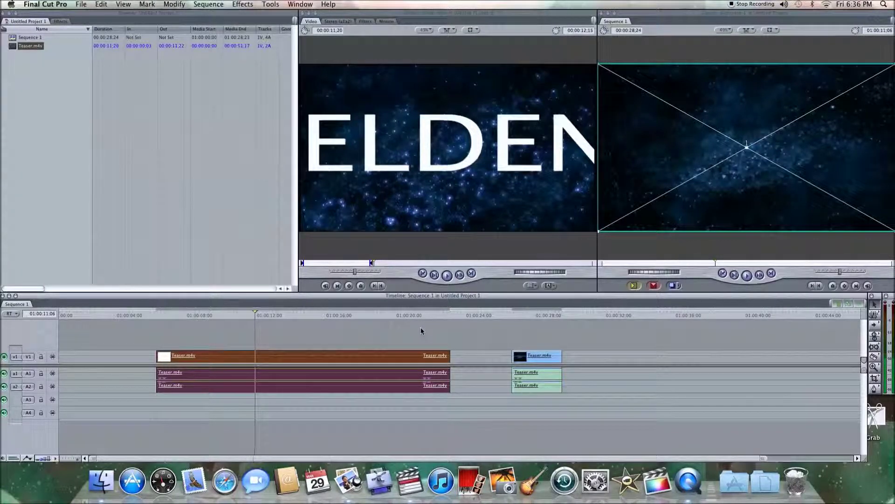
key("Right")
key("Right")
key("Right")
key("Right")
key("Right")
key("Right")
key("Right")
key("Right")
key("Right")
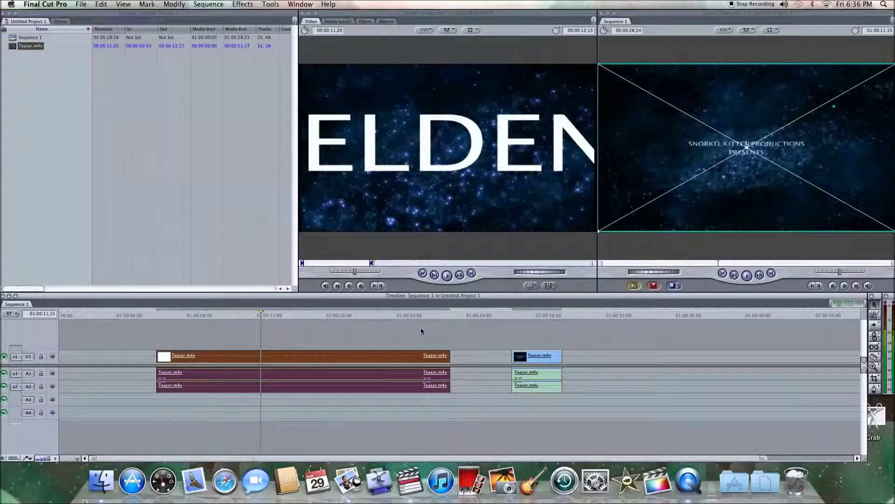
key("Right")
key("Right")
key("Right")
key("Right")
key("Right")
key("Right")
key("Right")
key("Right")
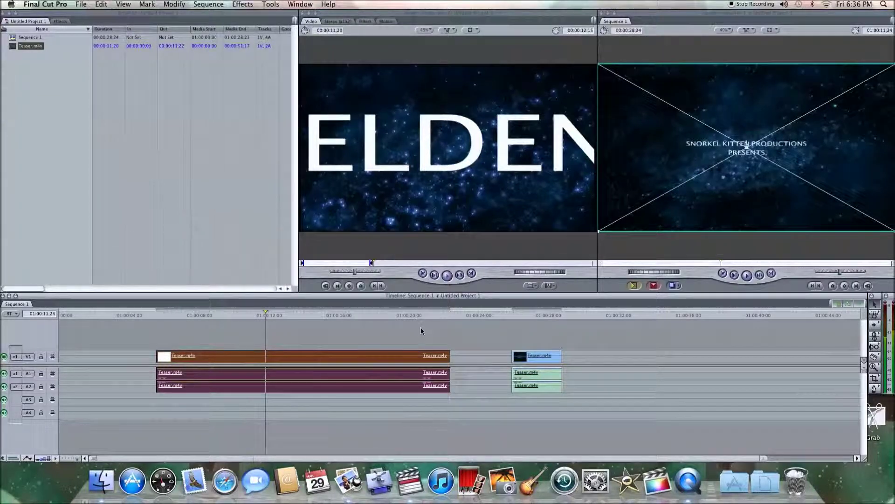
key("Right")
key("Right")
key("Right")
key("Right")
key("Right")
key("Right")
key("Right")
key("Right")
key("Right")
key("Right")
key("Right")
key("Right")
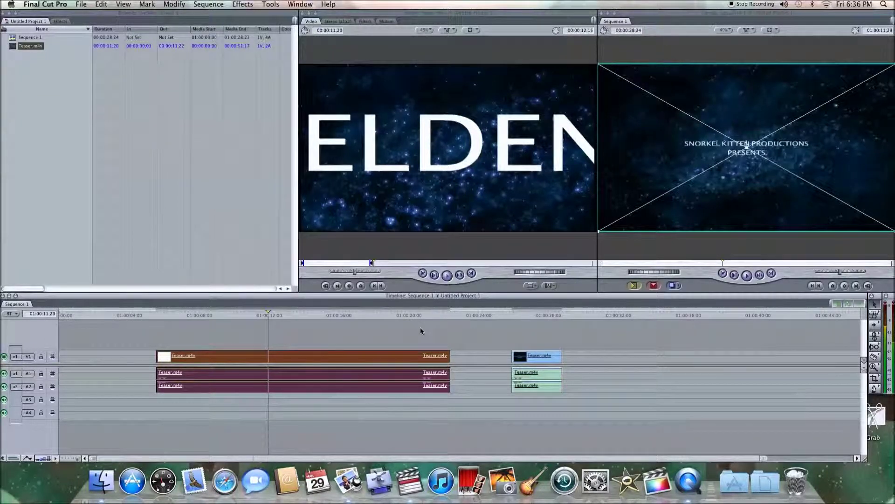
key("Right")
key("Right")
key("Right")
key("Right")
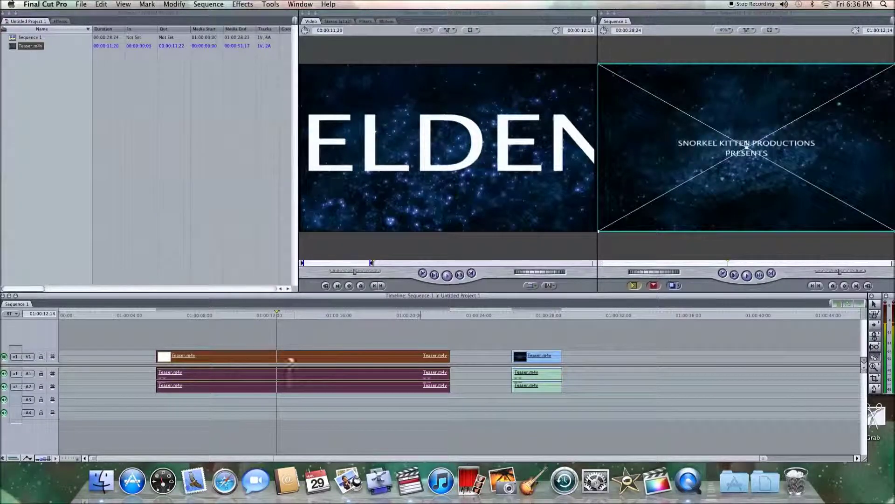
key("ctrl+v")
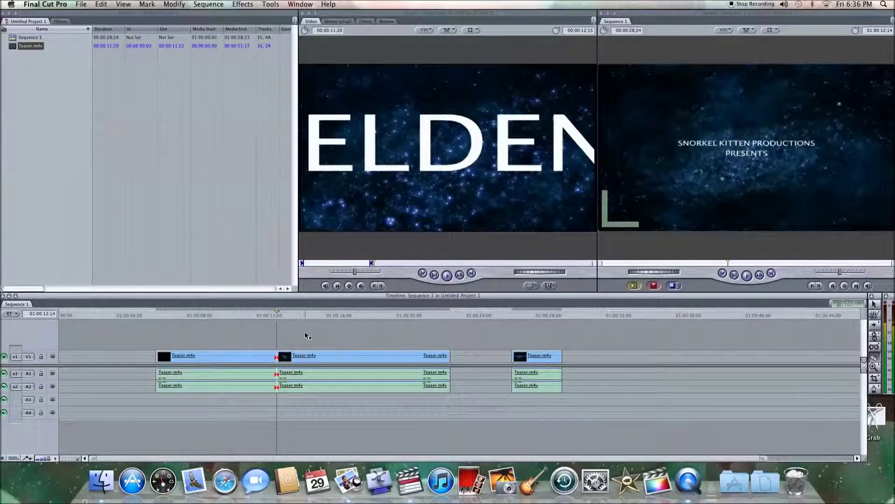
- Delete the Teaser.m4v segment directly after the cut at 01:00:12:14 and move the playhead to 01:00:10:03
left_click(370, 356)
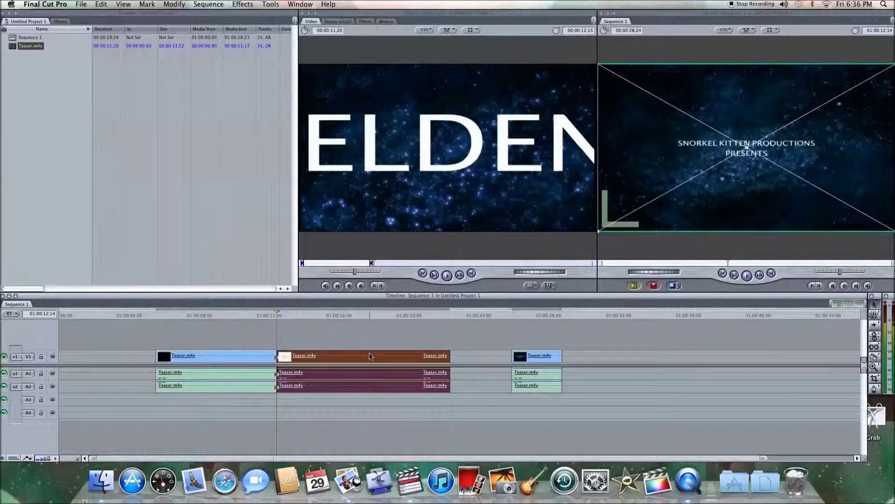
key("Delete")
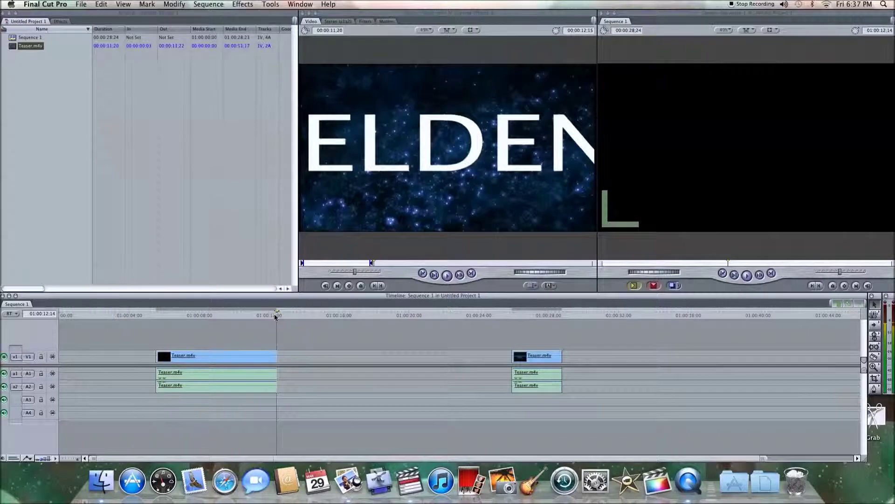
left_click(235, 319)
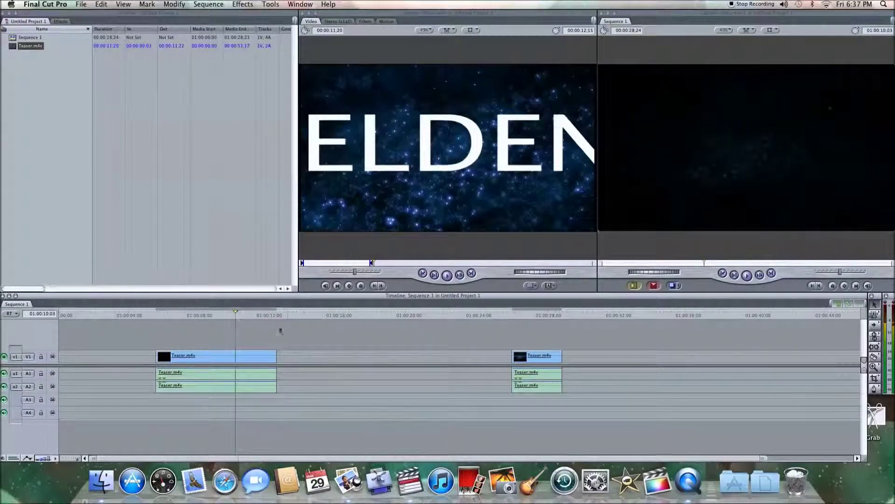
- Shift the second Teaser.m4v piece earlier on track V1 until it snaps against the first piece's end at 01:00:12:14
left_click_drag(536, 360, 411, 359)
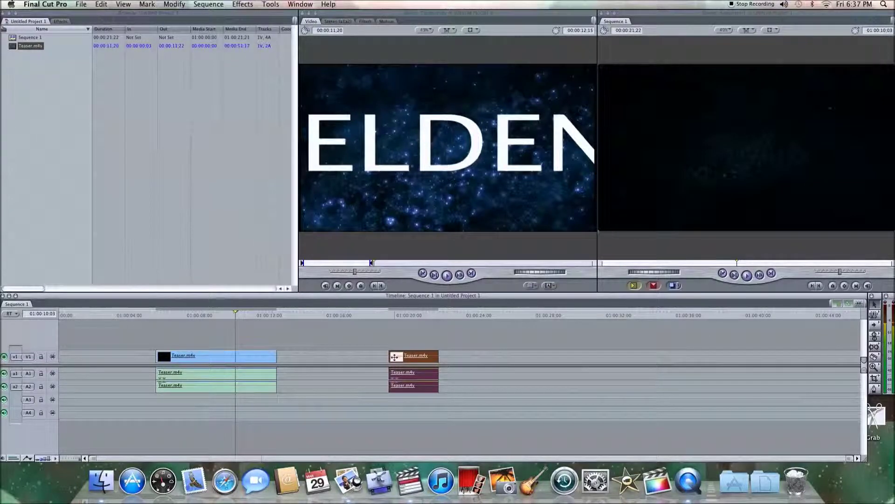
left_click_drag(425, 356, 313, 357)
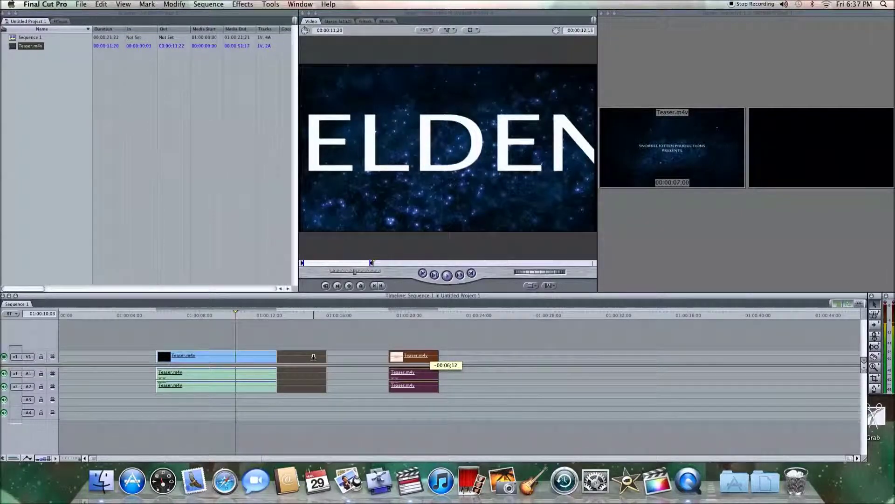
left_click_drag(313, 357, 400, 355)
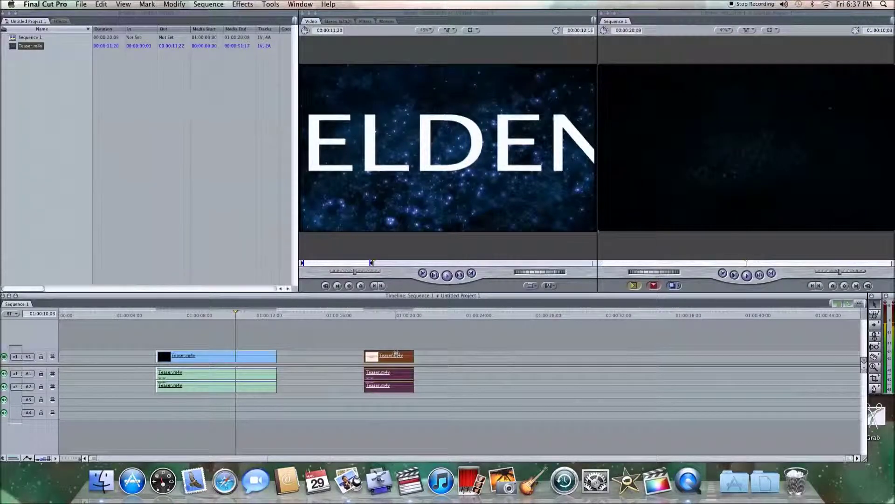
left_click(400, 348)
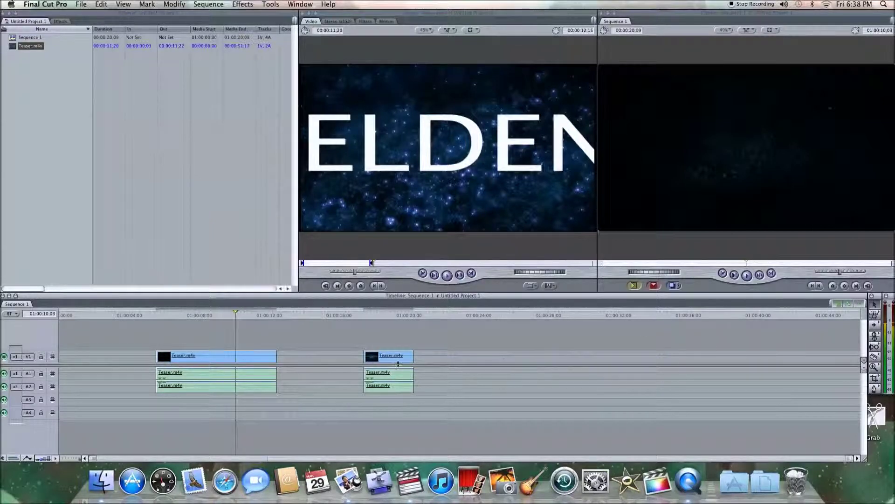
left_click_drag(398, 359, 316, 359)
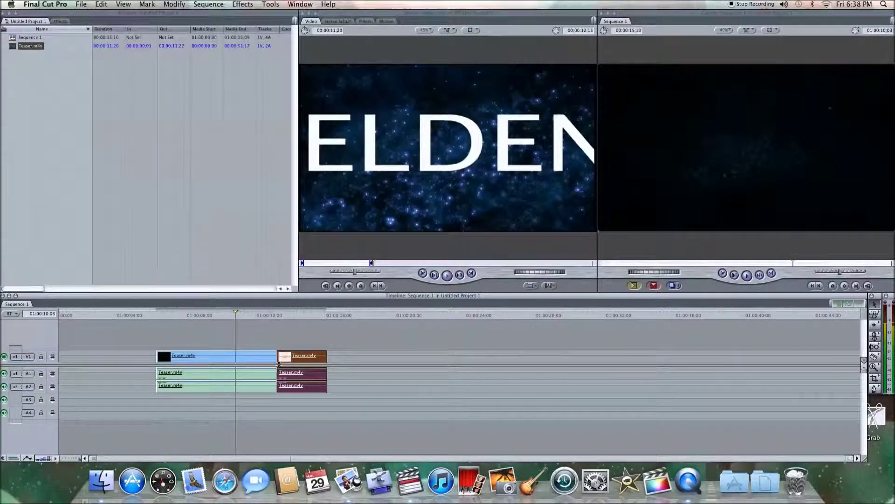
- Move the second Teaser.m4v piece away to about 01:00:19:12 and test snapping the playhead to the first piece's end
left_click_drag(285, 357, 408, 357)
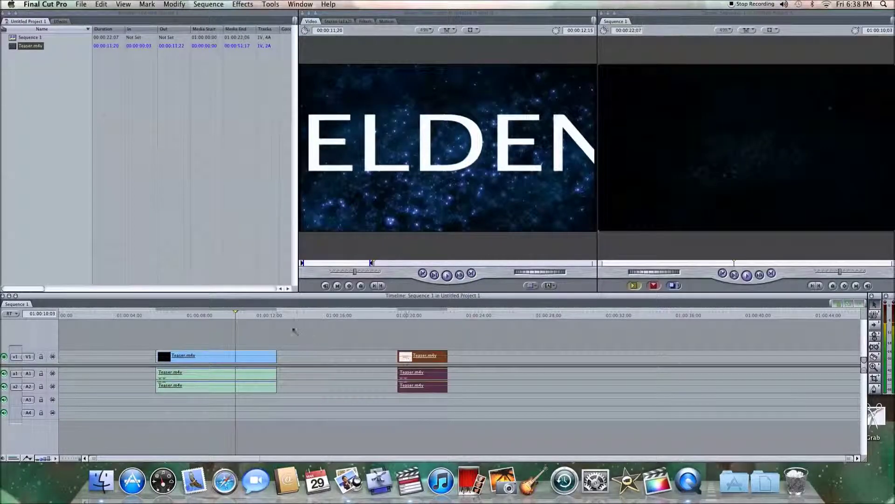
left_click_drag(237, 315, 271, 316)
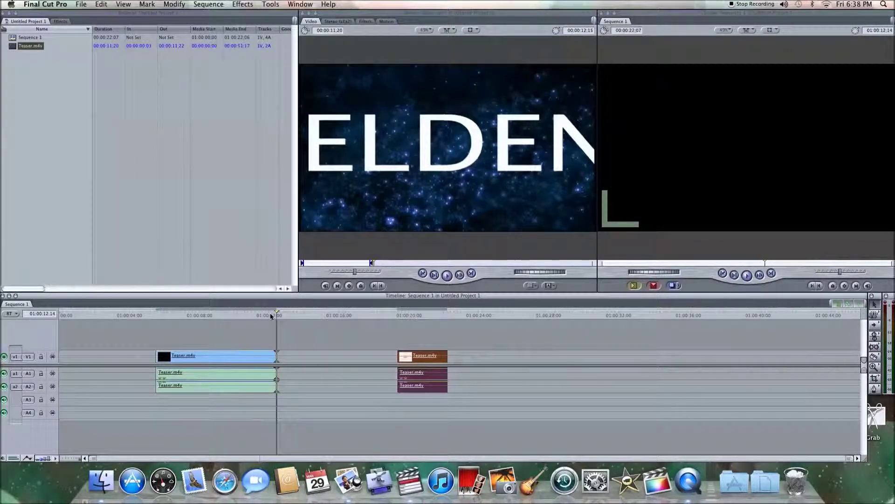
left_click(332, 312)
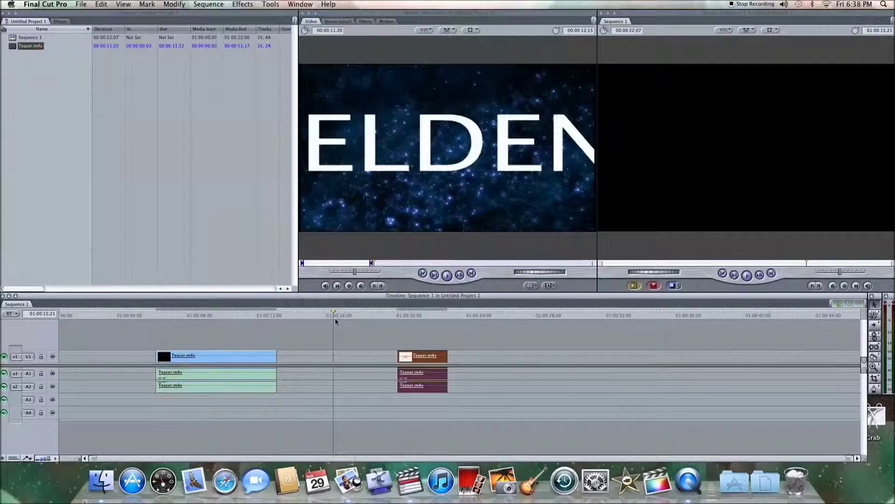
left_click_drag(429, 355, 370, 360)
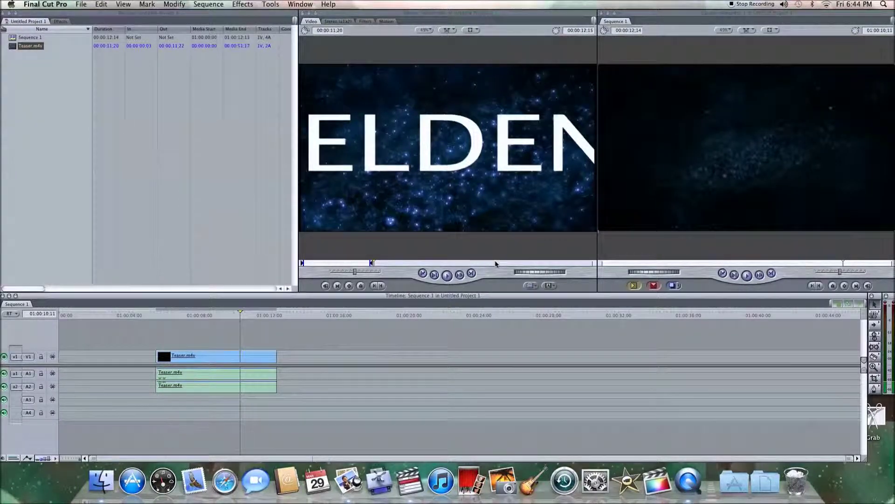
- Mark an In point at 00:00:34:09 and an Out point at 00:00:40:14 on Teaser.m4v in the Viewer
left_click(497, 263)
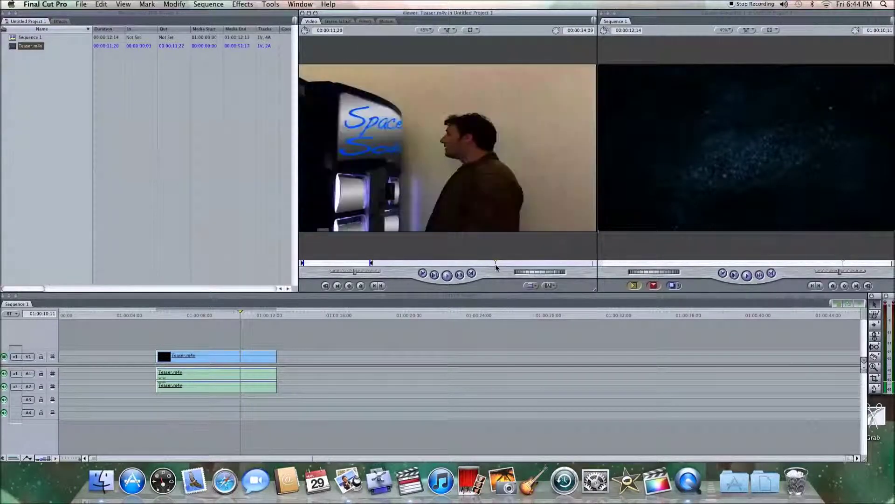
key("i")
left_click(530, 263)
key("o")
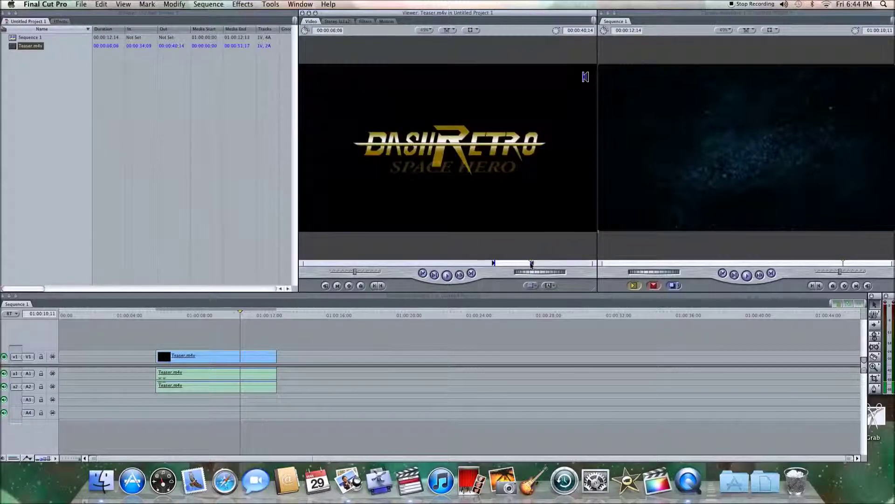
- Place the marked Teaser.m4v section on track V1 starting at about 01:00:16:15 and render it
left_click_drag(455, 170, 354, 359)
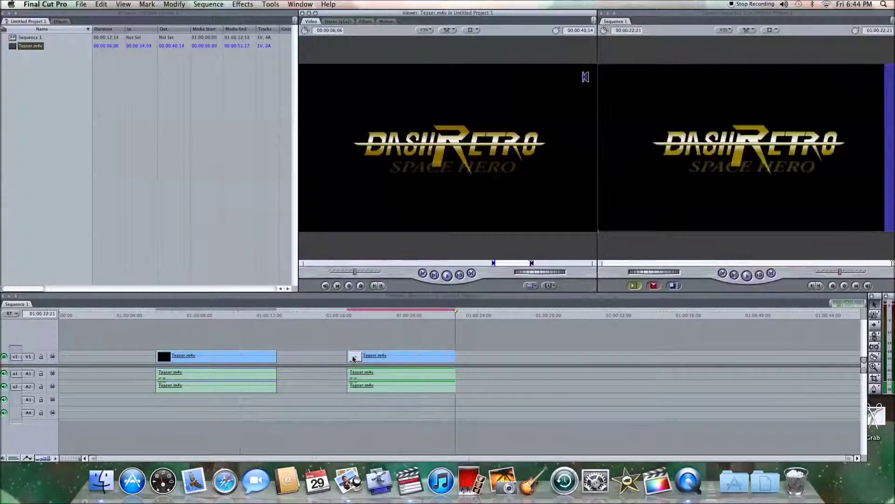
left_click(404, 358)
key("super+r")
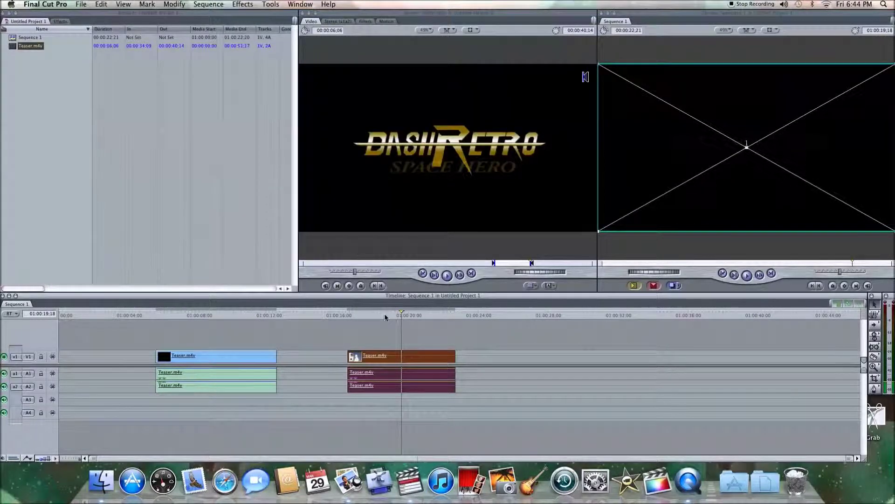
left_click(388, 341)
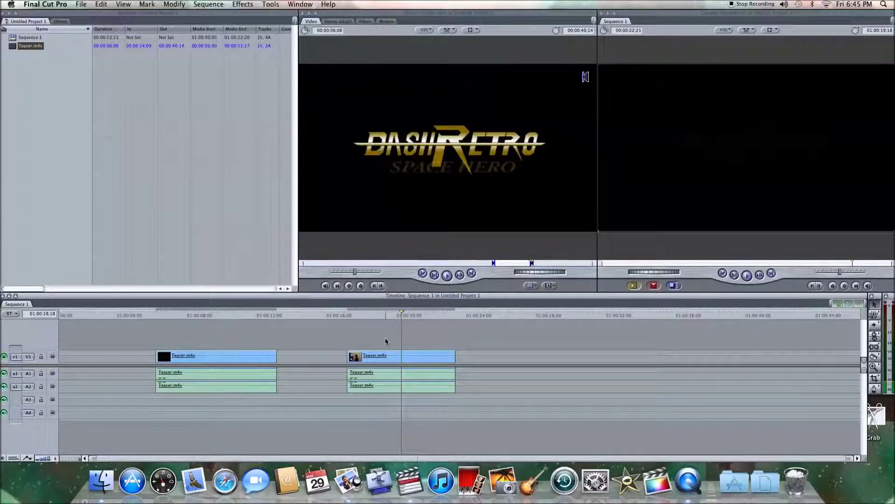
- Shorten the second Teaser.m4v clip to about 3 seconds and stack it on V2 above the first clip, starting at about 01:00:08:08
left_click_drag(451, 357, 350, 358)
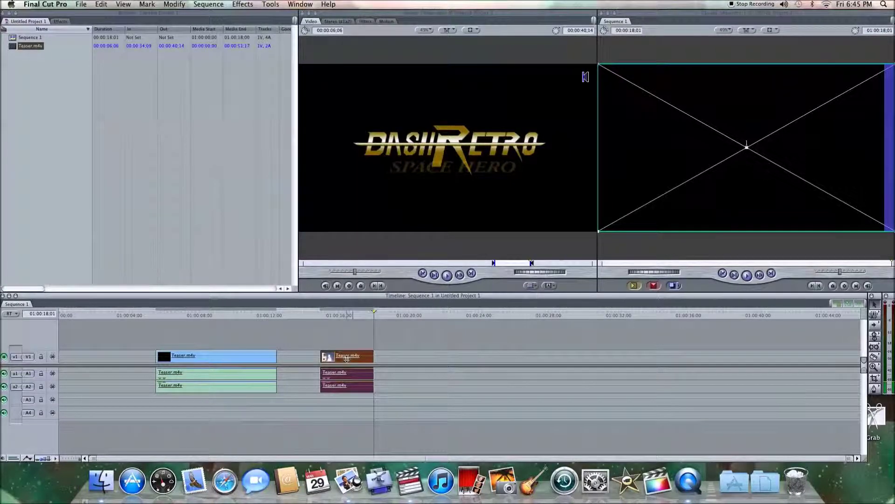
left_click_drag(346, 357, 346, 349)
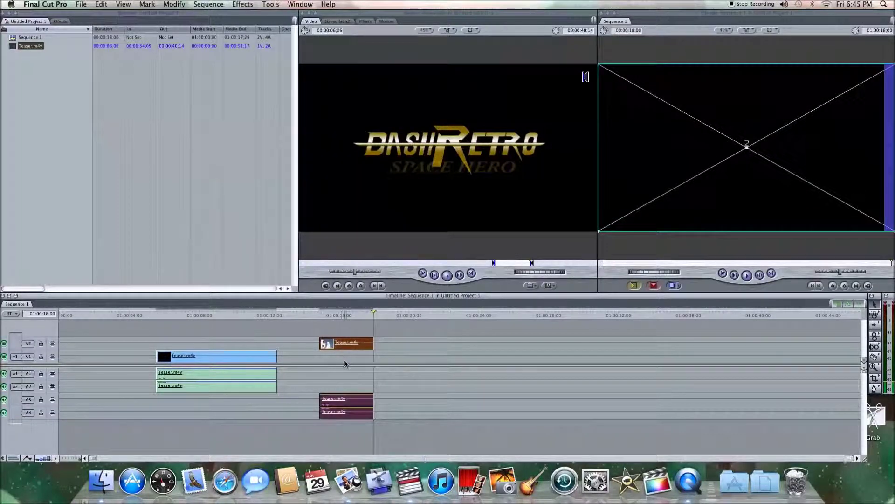
mouse_move(346, 340)
left_mouse_down()
mouse_move(447, 341)
mouse_move(350, 340)
left_mouse_up()
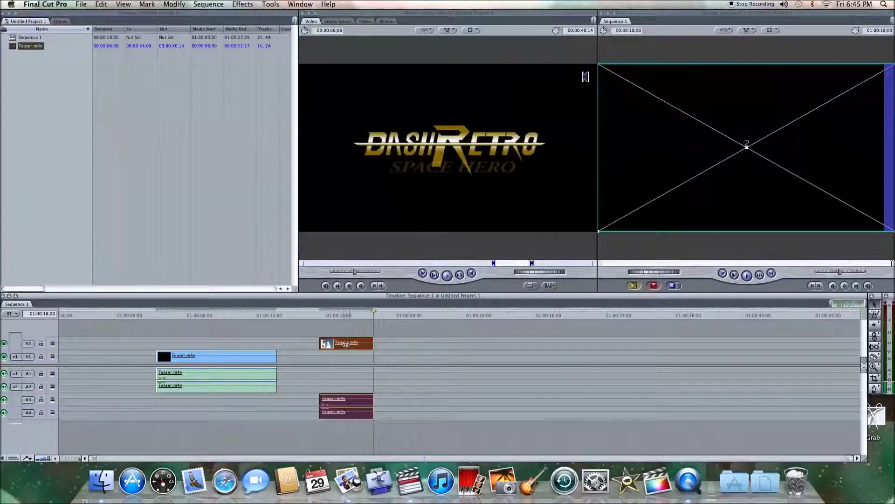
left_click_drag(346, 345, 230, 342)
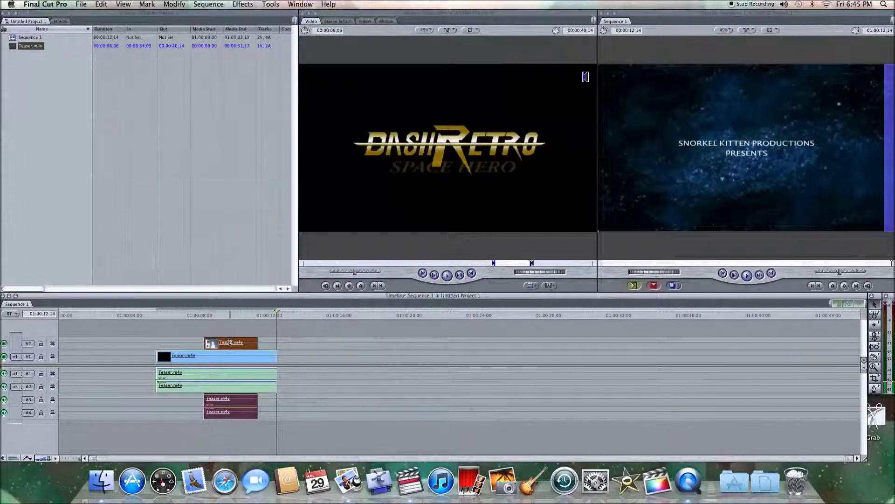
- Lower the playback volume and play the stacked clips from 01:00:07:13
left_click(189, 311)
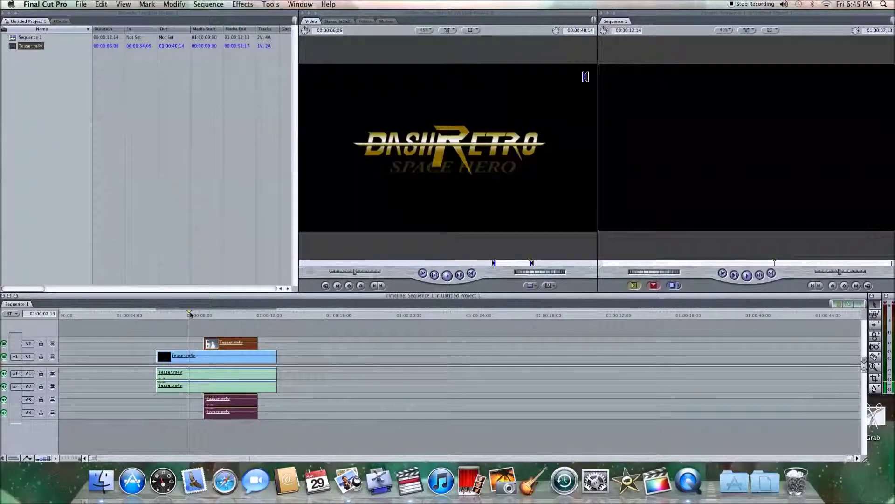
key("XF86AudioLowerVolume")
key("space")
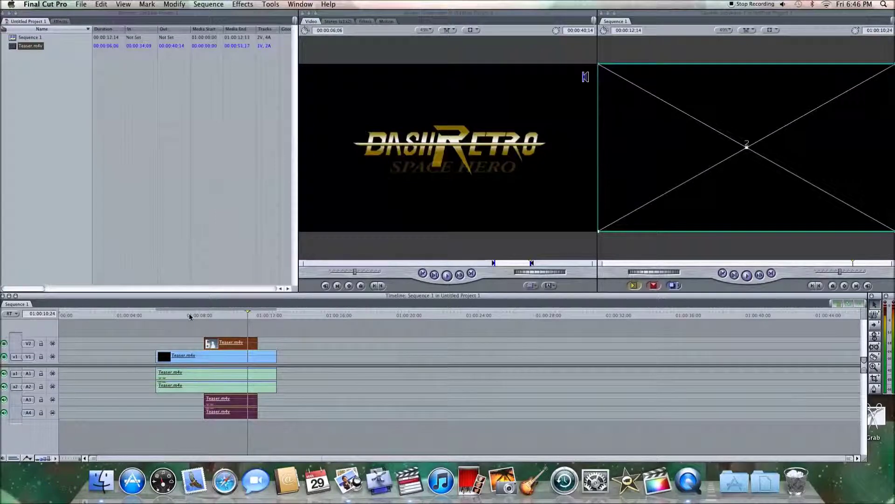
- Trim the end of the Teaser.m4v clip on V2 back to 01:00:10:24 and play back the stacked section
mouse_move(260, 342)
left_mouse_down()
mouse_move(224, 343)
mouse_move(246, 343)
left_mouse_up()
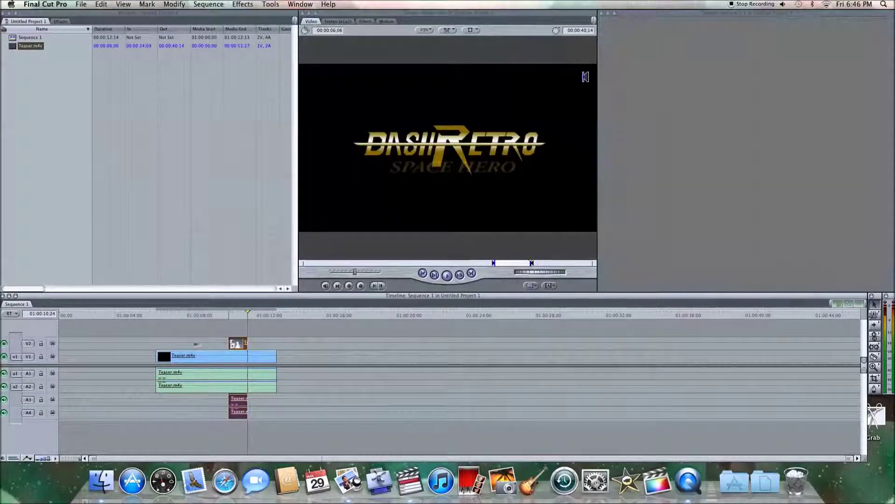
left_click(197, 315)
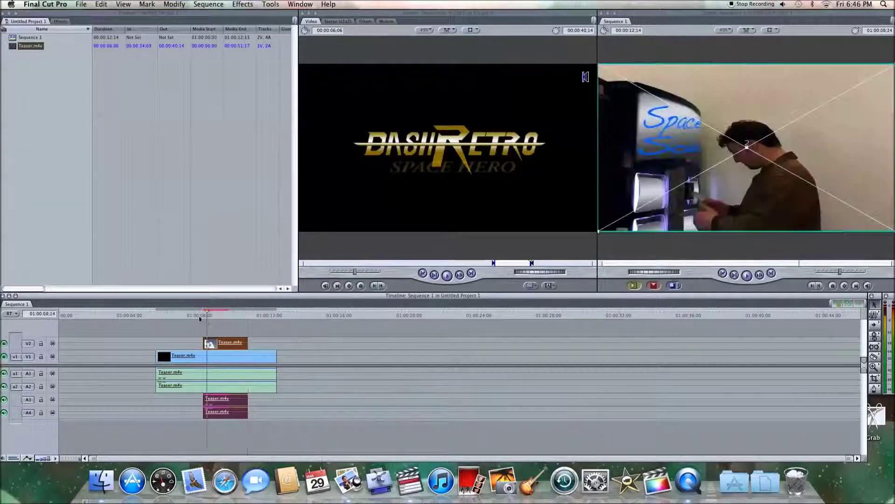
key("space")
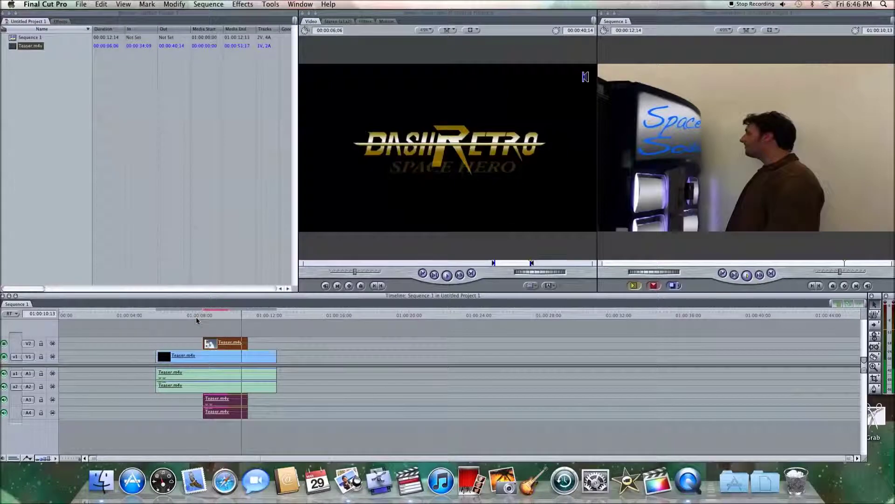
key("space")
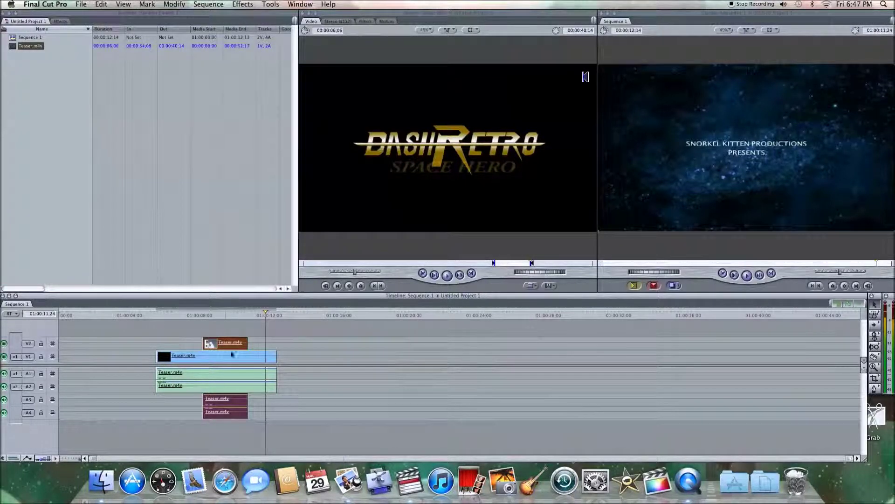
- Examine which of the stacked clips shows in the Canvas at 01:00:10:01, 01:00:09:17 and 01:00:09:02
left_click(234, 315)
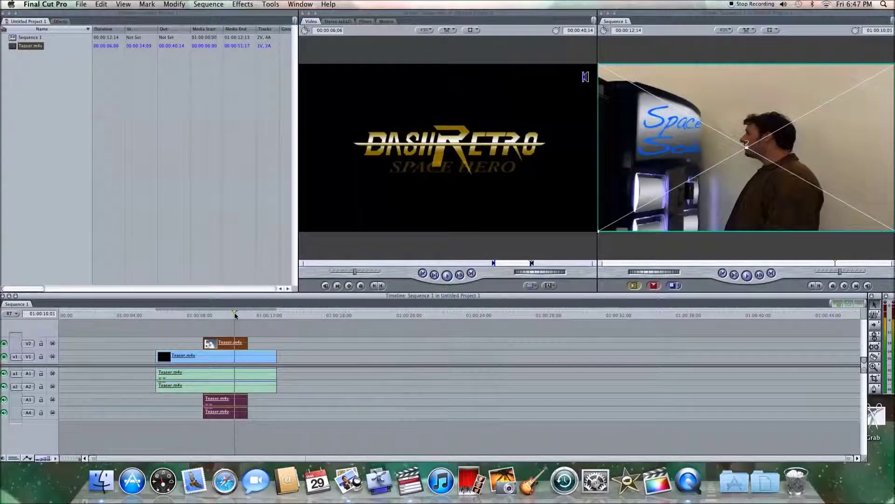
left_click(226, 316)
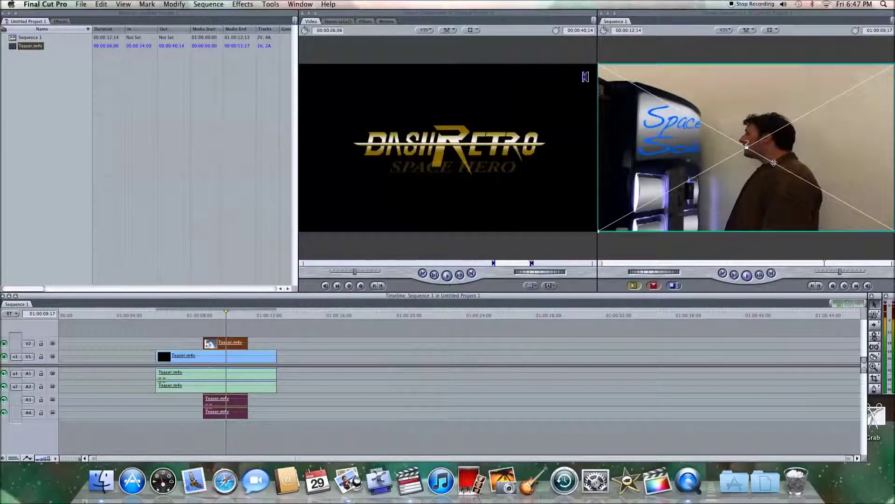
left_click(734, 61)
left_click(734, 60)
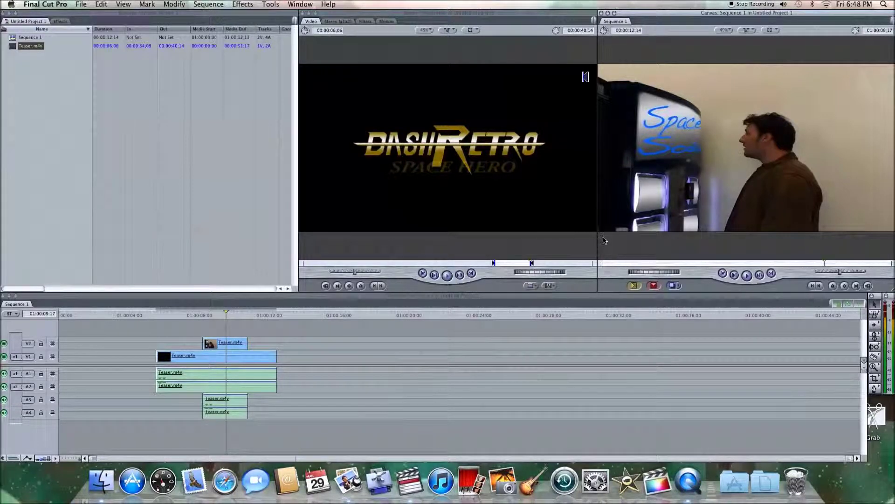
left_click(217, 314)
left_click(217, 314)
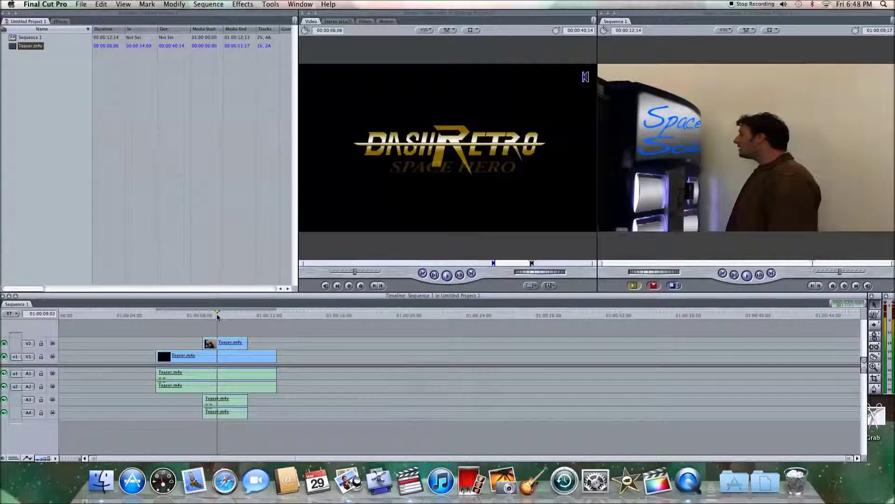
- Turn on clip overlays, lower the V2 Teaser.m4v clip's opacity line to roughly the middle, and render the section
double_click(237, 346)
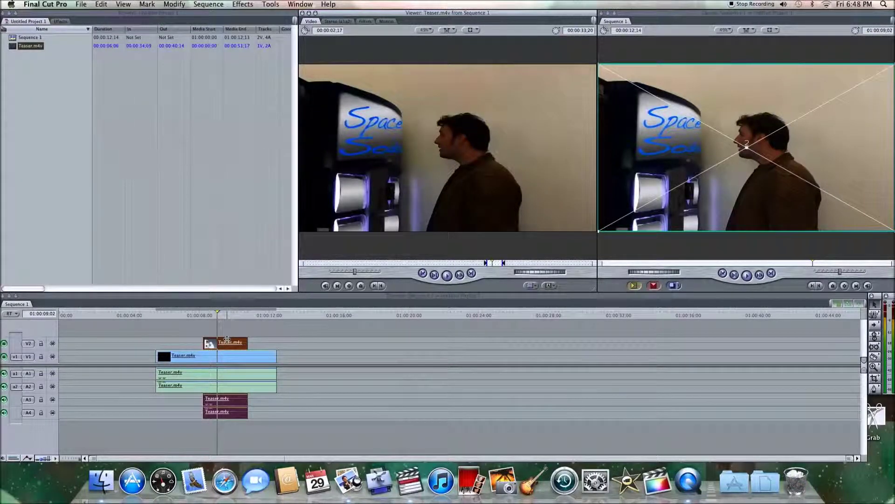
left_click(27, 460)
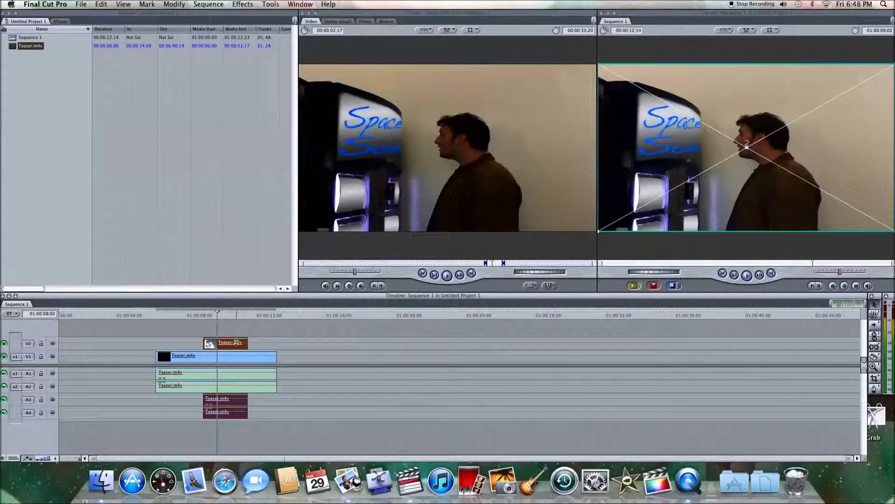
left_click_drag(234, 337, 234, 344)
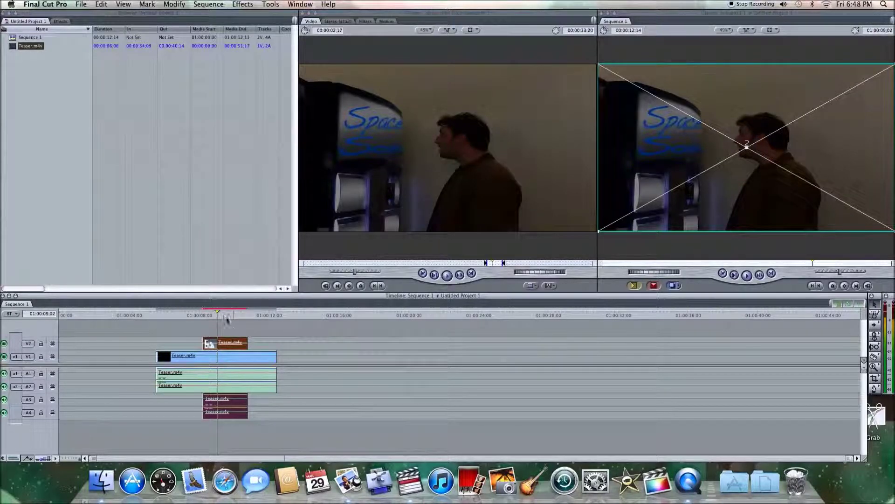
left_click_drag(223, 317, 227, 316)
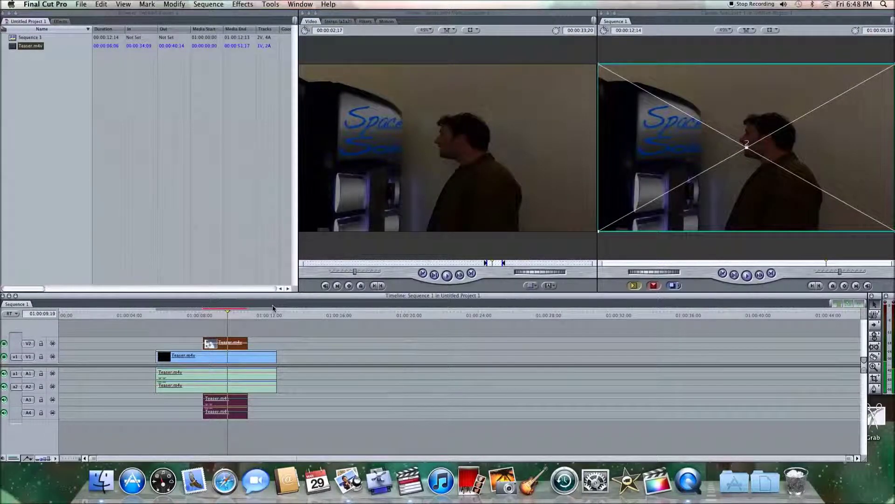
key("alt+r")
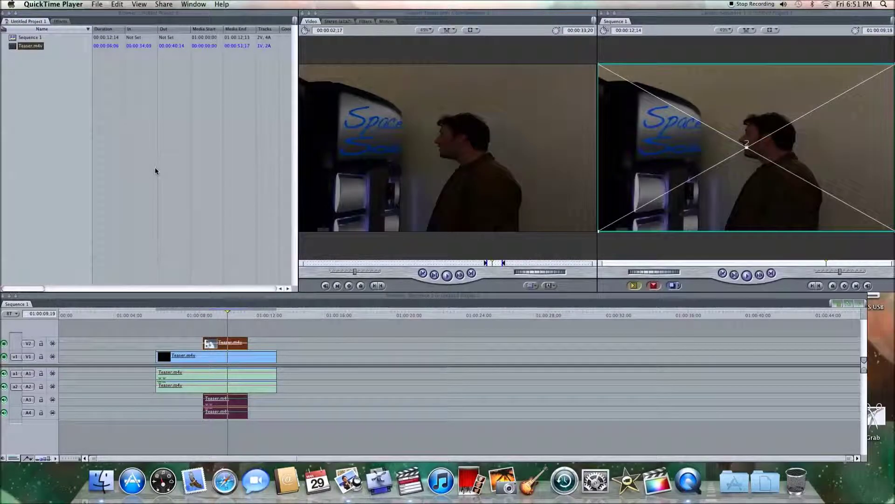
- Reduce the V2 Teaser.m4v clip's opacity to about 30 and render the section with the playhead at 01:00:10:04
left_click(236, 345)
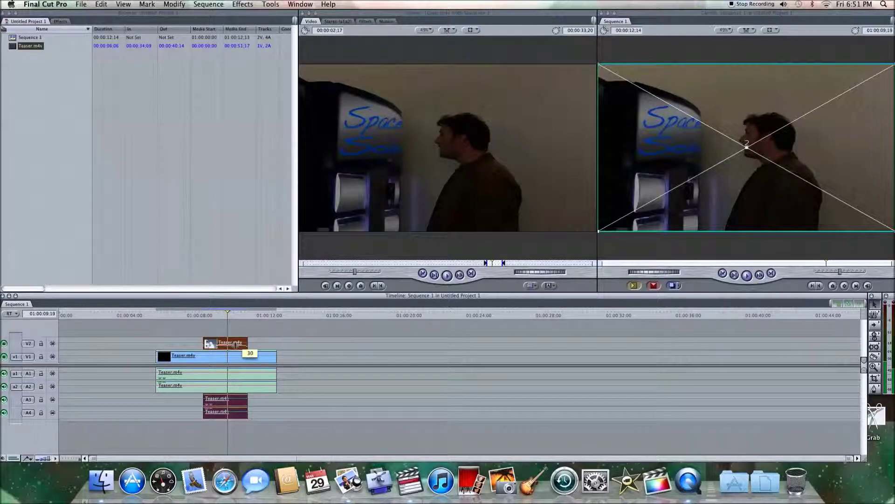
left_click(235, 313)
left_click_drag(234, 317, 236, 318)
key("super+r")
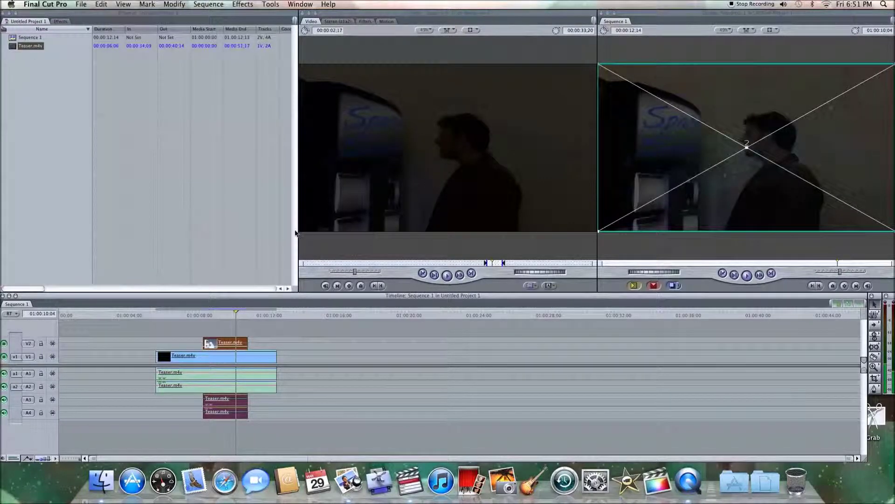
- Scrub the playhead through the stacked section to 01:00:10:09 to check the reduced opacity of the V2 clip
left_click(227, 316)
mouse_move(227, 316)
left_mouse_down()
mouse_move(209, 314)
mouse_move(240, 316)
left_mouse_up()
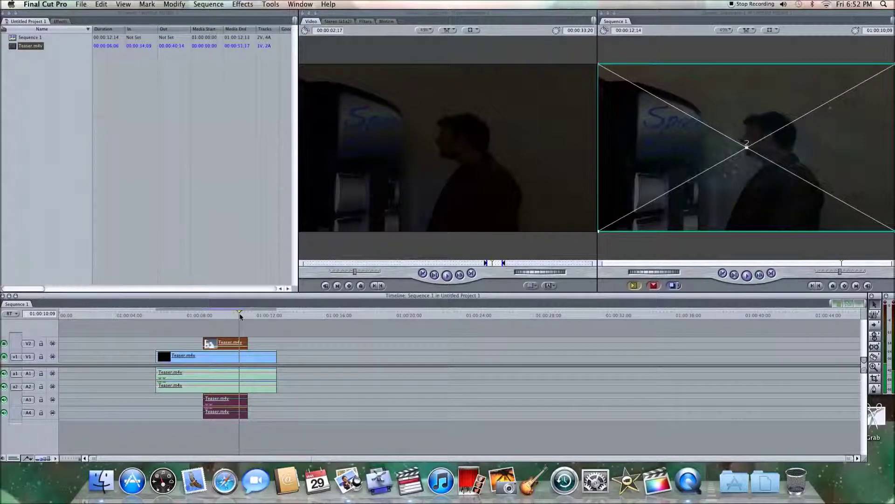
- Set the playhead to 01:00:13:17 and move the second Teaser.m4v clip on V1 directly against the end of the first
key("super+z")
left_click(306, 315)
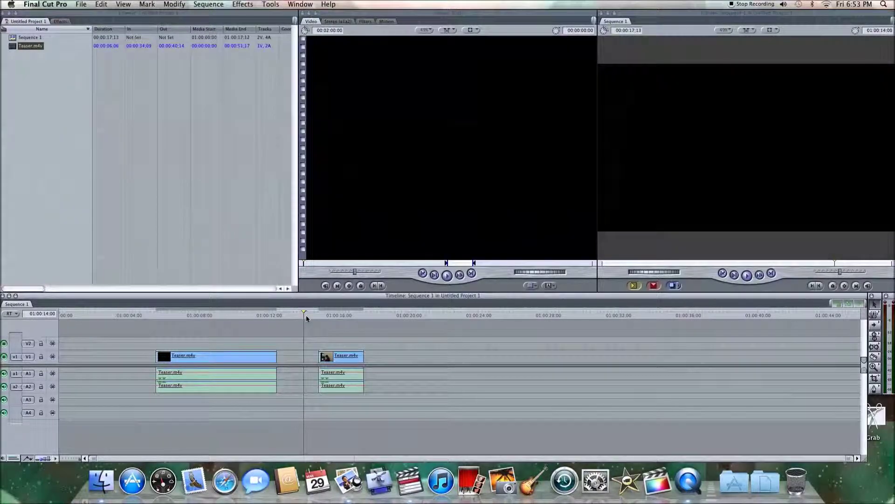
left_click(296, 316)
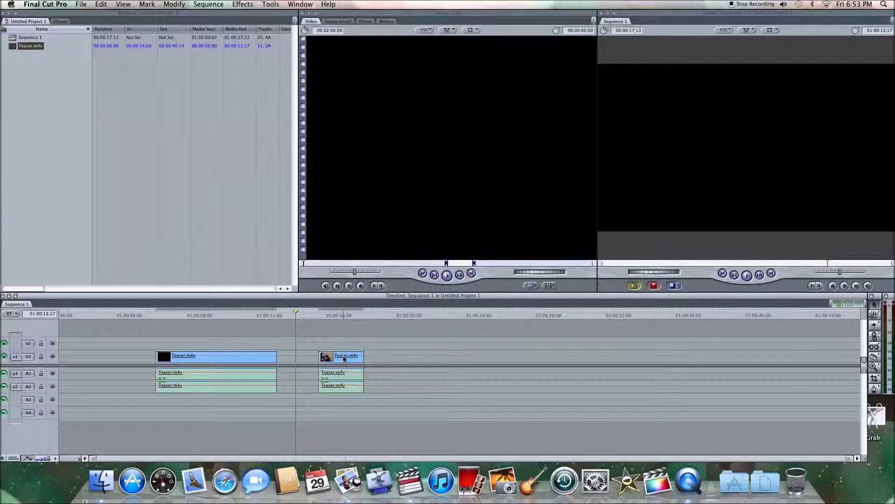
left_click_drag(351, 358, 302, 356)
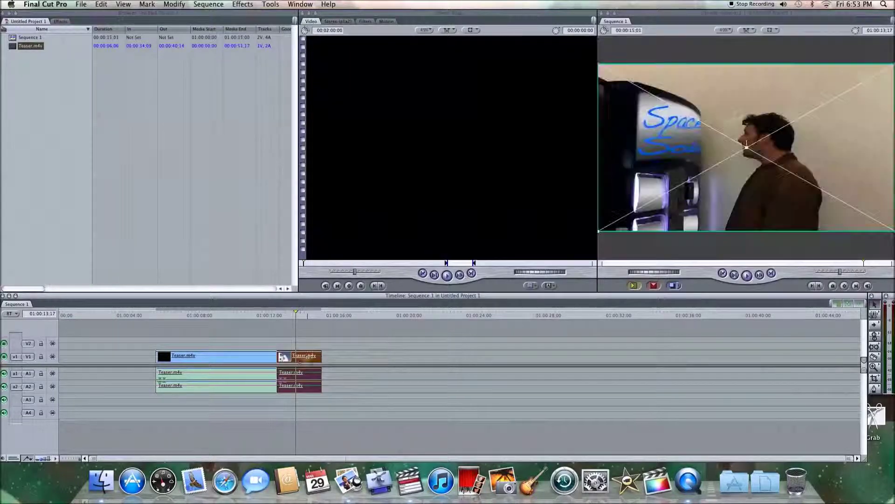
- Apply the default Cross Dissolve at the edit point between the two V1 clips and render it
left_click(277, 358)
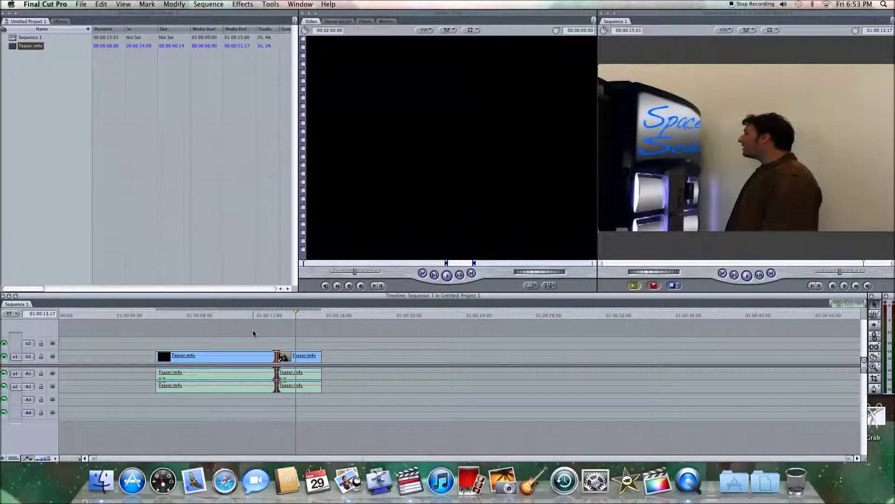
key("super+t")
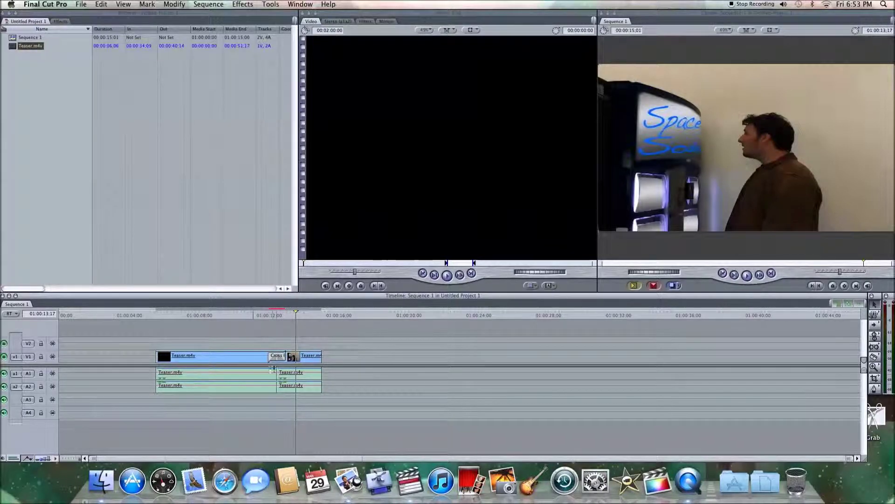
left_click(282, 359)
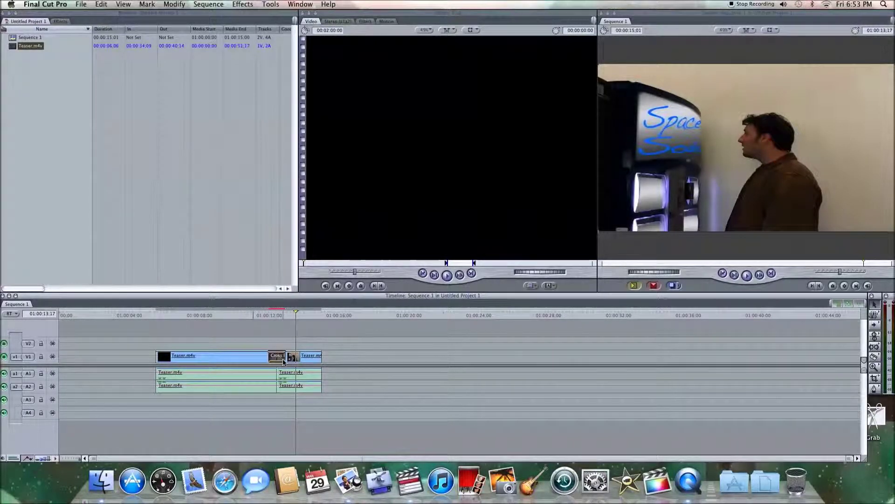
key("super+r")
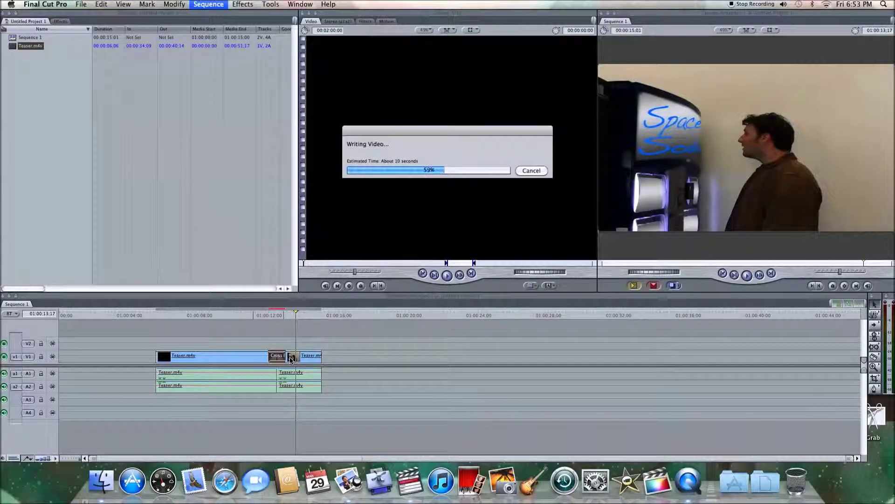
- Play back the Cross Dissolve starting from 01:00:11:19
left_click(262, 318)
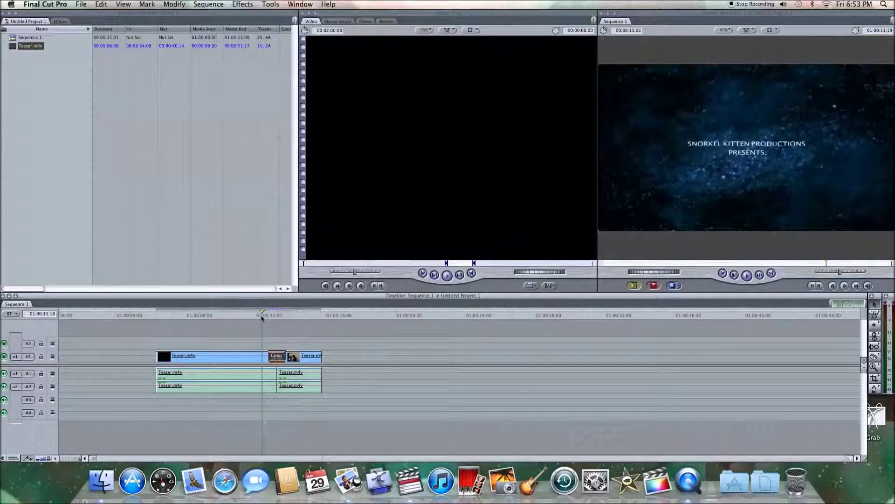
key("space")
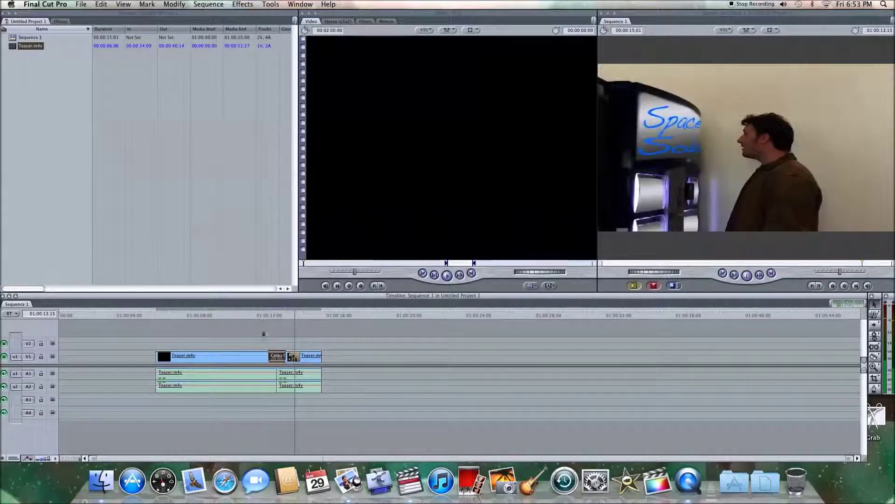
- Lengthen the Cross Dissolve between the two V1 clips, and undo both this change and the transition itself
left_click_drag(260, 356, 251, 358)
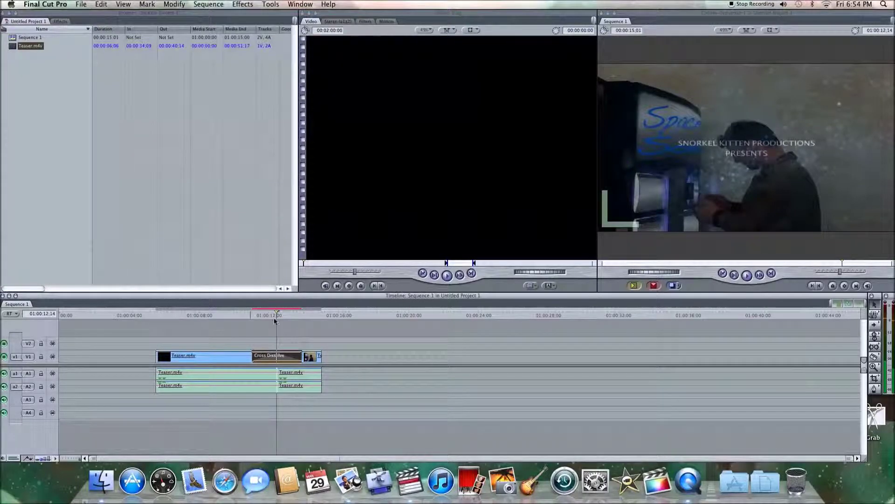
key("super+z")
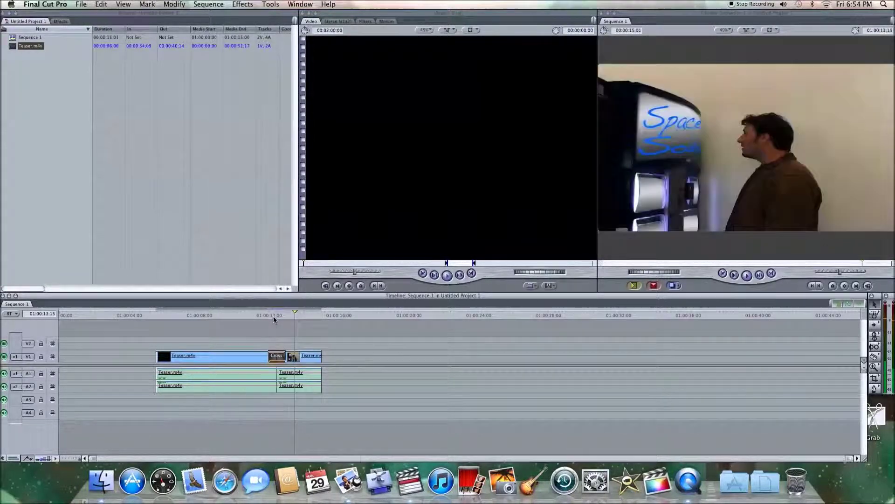
key("super+z")
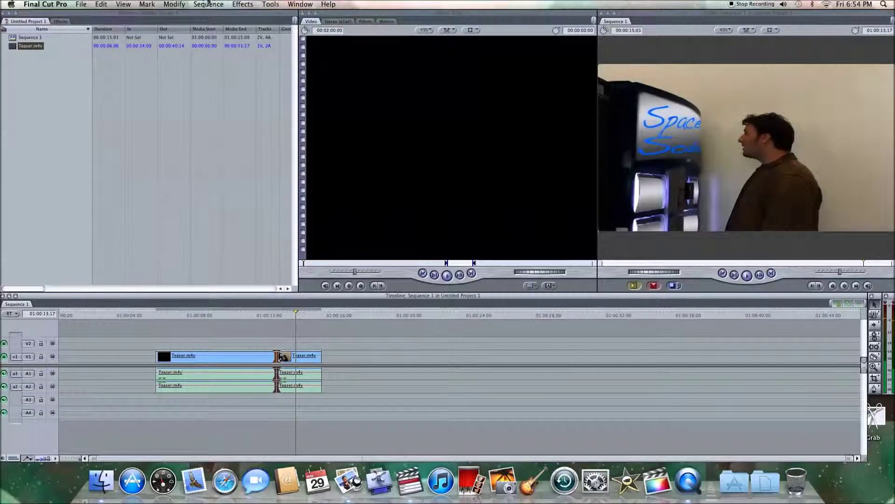
- Apply the Spin3D video transition from the 3D Simulation group at the edit point between the two V1 clips
left_click(248, 5)
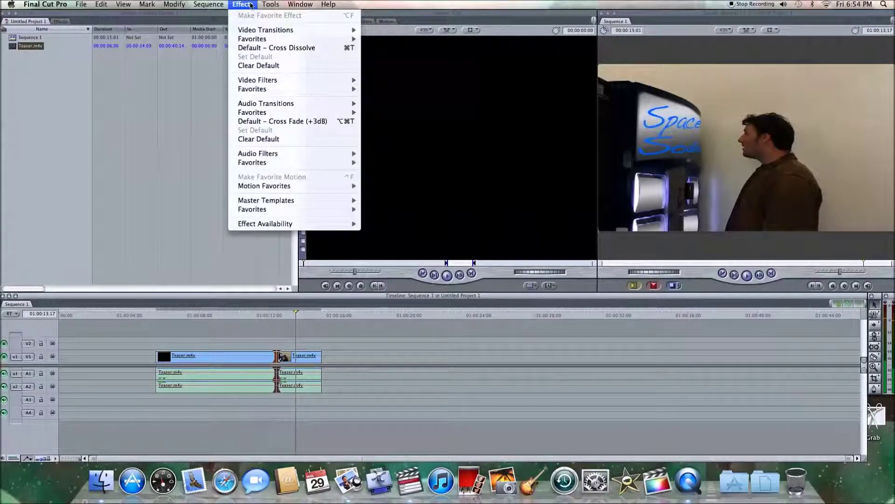
mouse_move(316, 32)
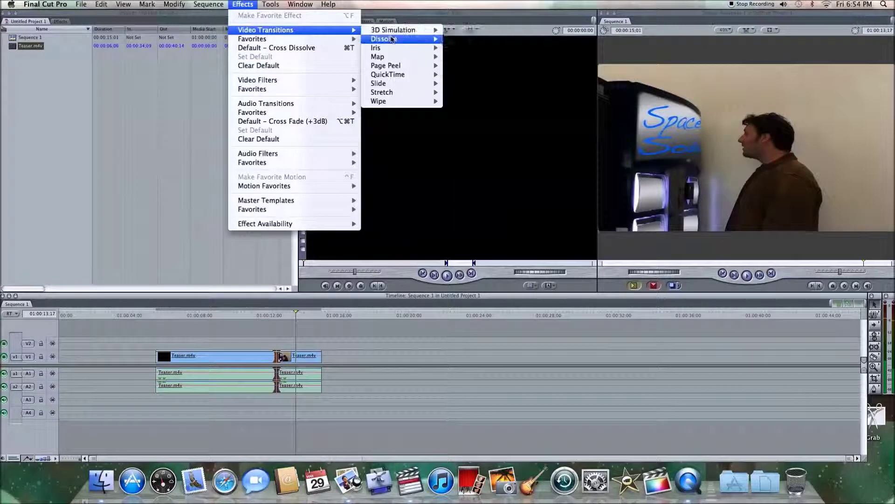
mouse_move(401, 57)
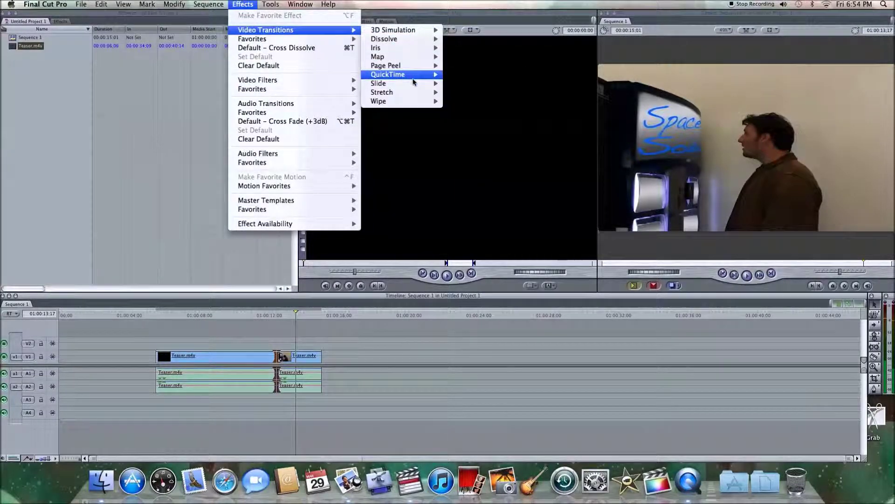
mouse_move(414, 84)
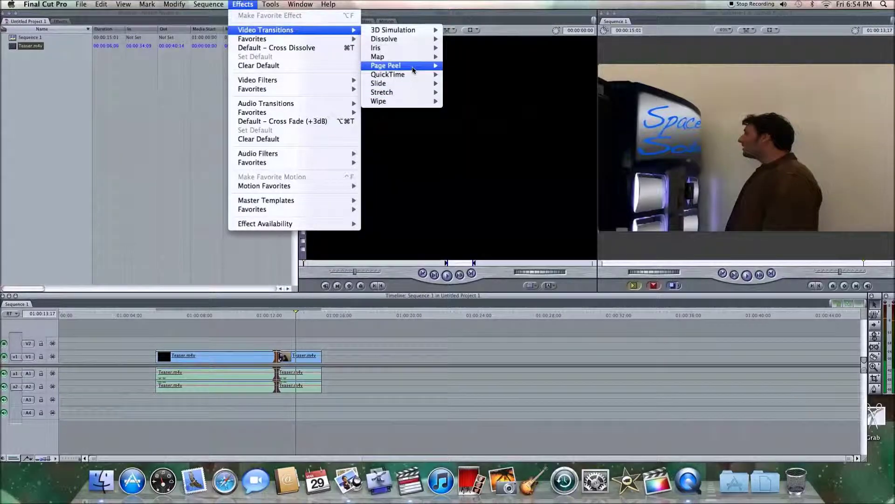
mouse_move(411, 42)
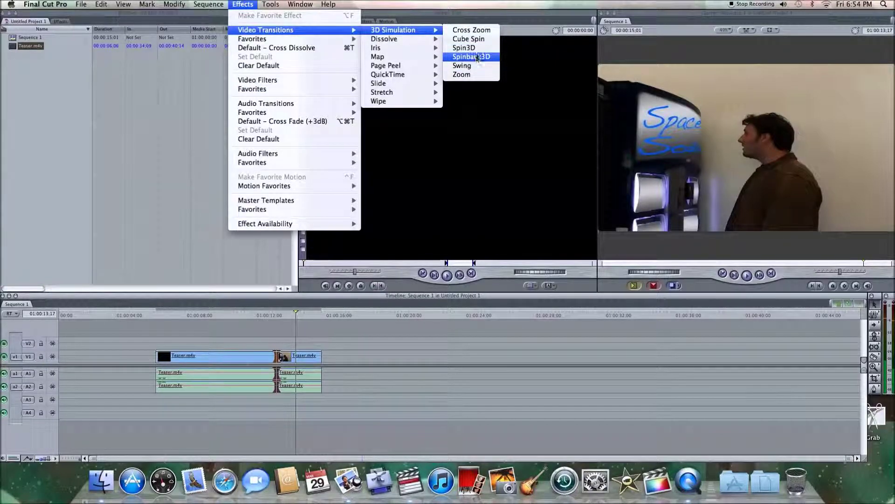
left_click(480, 51)
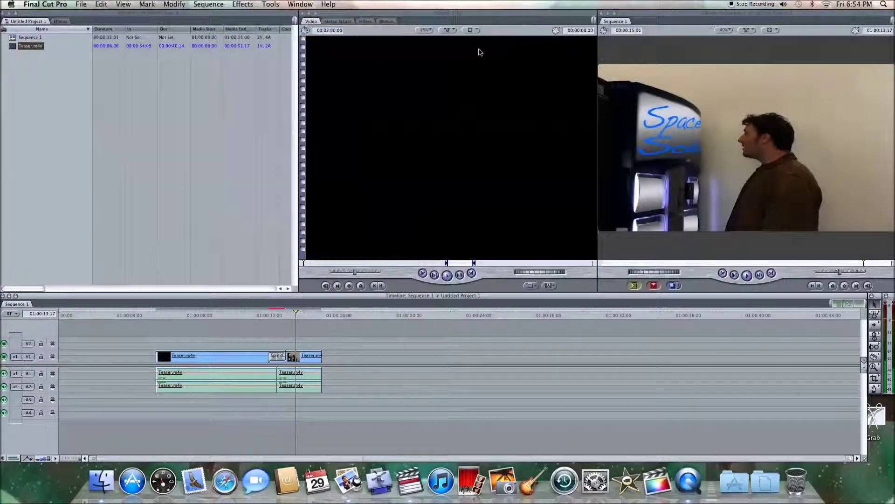
- Deselect the edit point and render the Spin3D transition
left_click(276, 355)
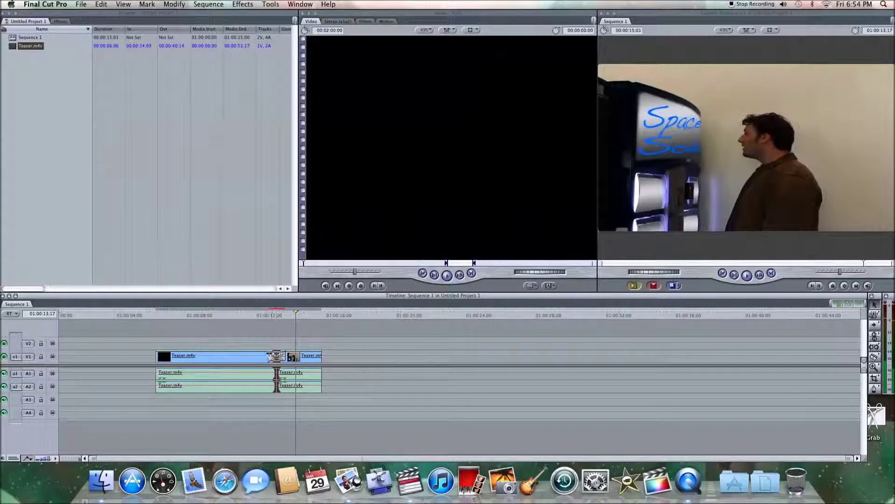
left_click(350, 345)
key("alt+r")
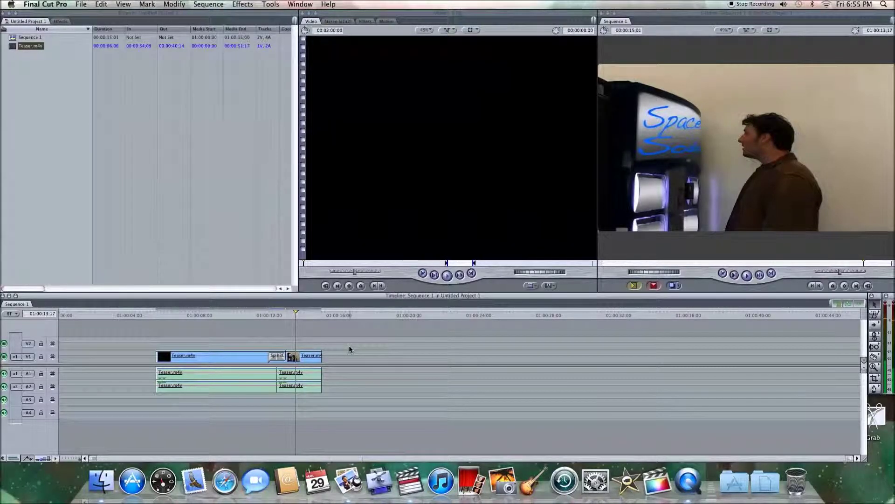
- Play back the Spin3D transition from 01:00:11:24 and inspect its frame at 01:00:12:21
left_click(265, 315)
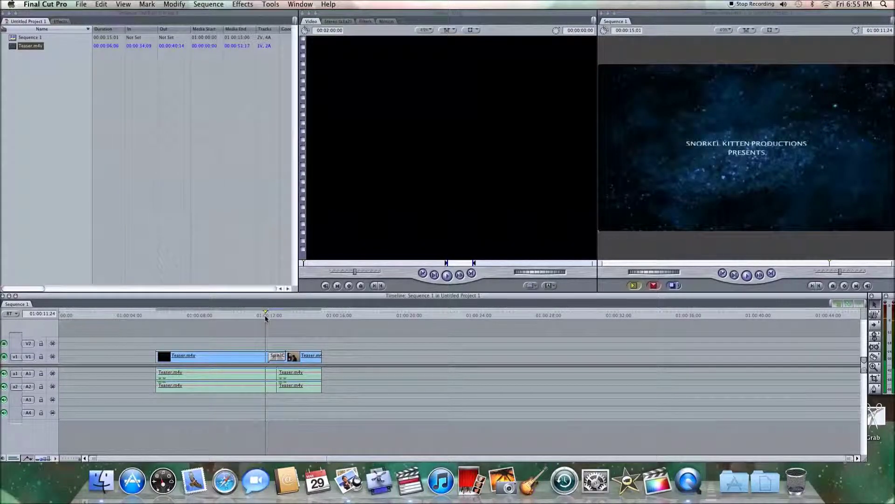
key("space")
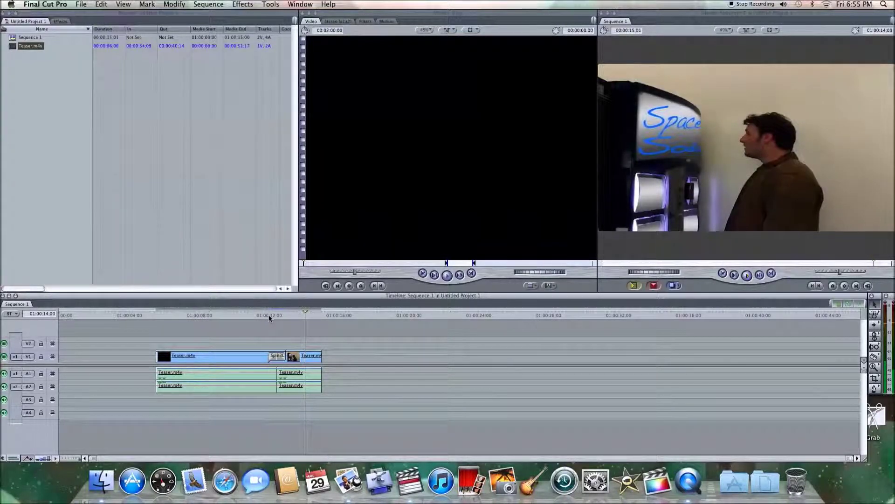
left_click(276, 315)
left_click(280, 315)
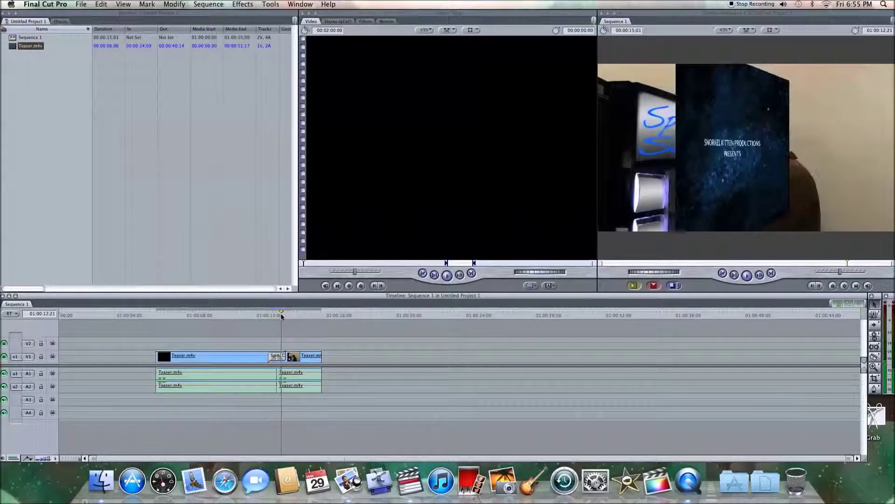
key("Up")
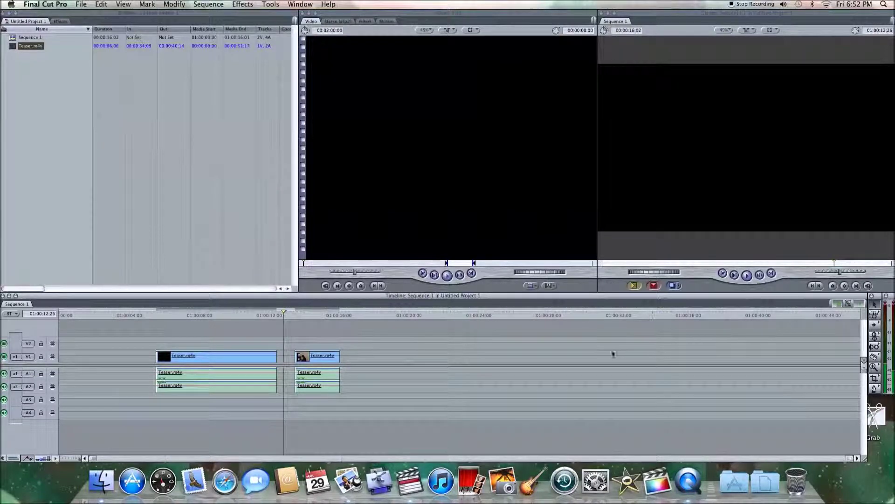
- Move the second Teaser.m4v clip's video far along V1 by itself, and its audio a short way along A1 and A2
left_click(319, 356)
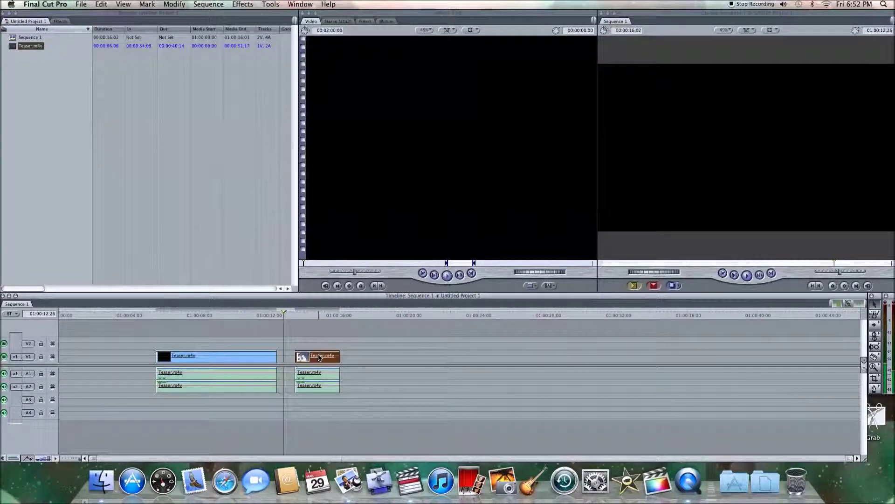
left_click(323, 380)
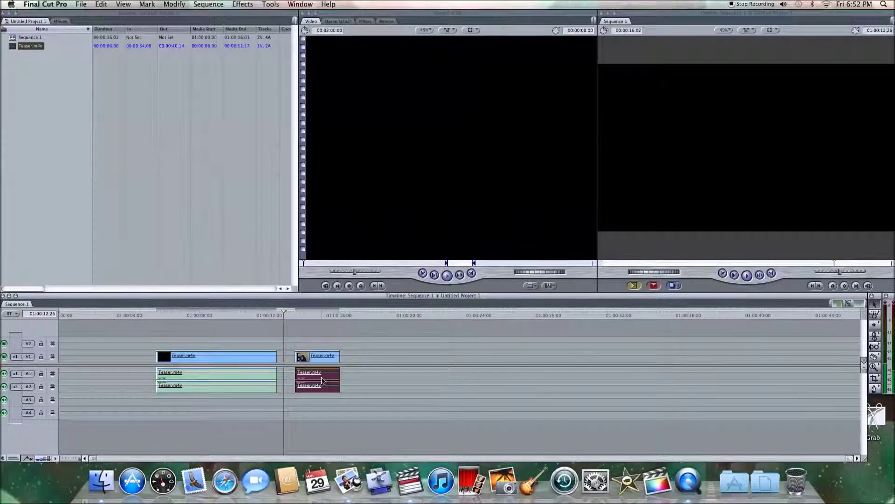
left_click_drag(327, 356, 432, 359)
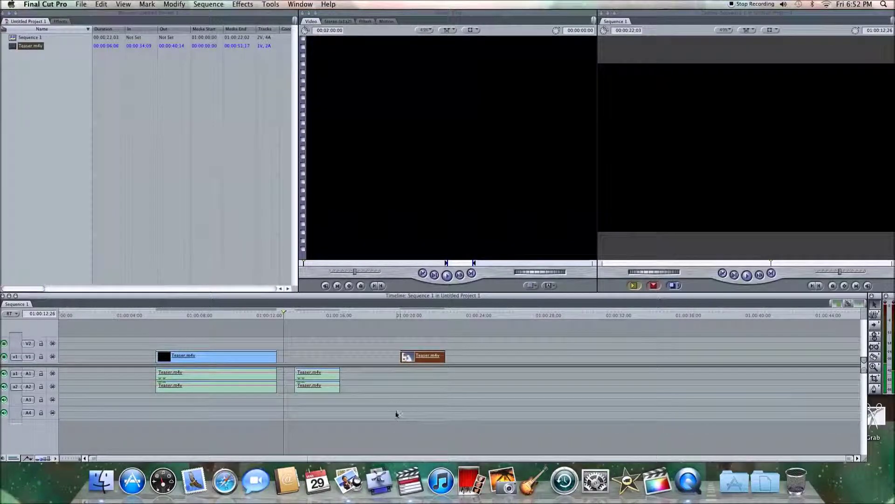
left_click_drag(332, 380, 357, 380)
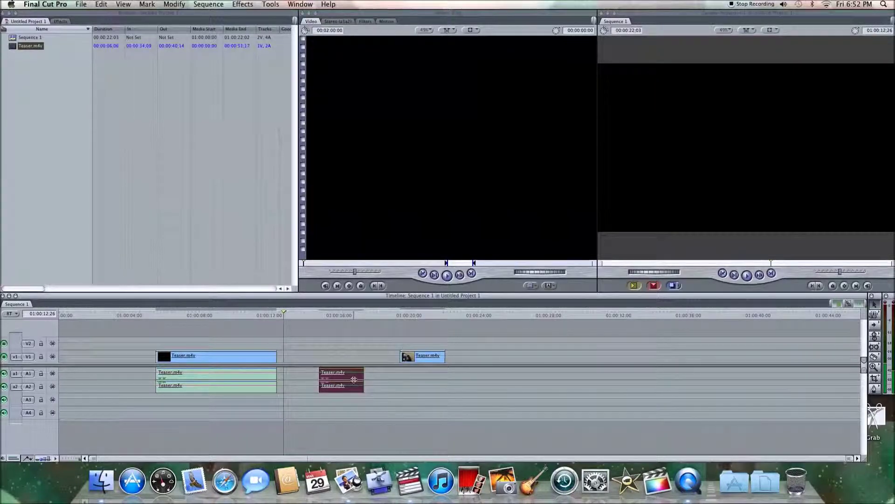
- Scrub across the separated audio and video portions of the second clip, up to 01:00:20:27
mouse_move(324, 314)
left_mouse_down()
mouse_move(350, 313)
mouse_move(322, 313)
left_mouse_up()
left_click(331, 314)
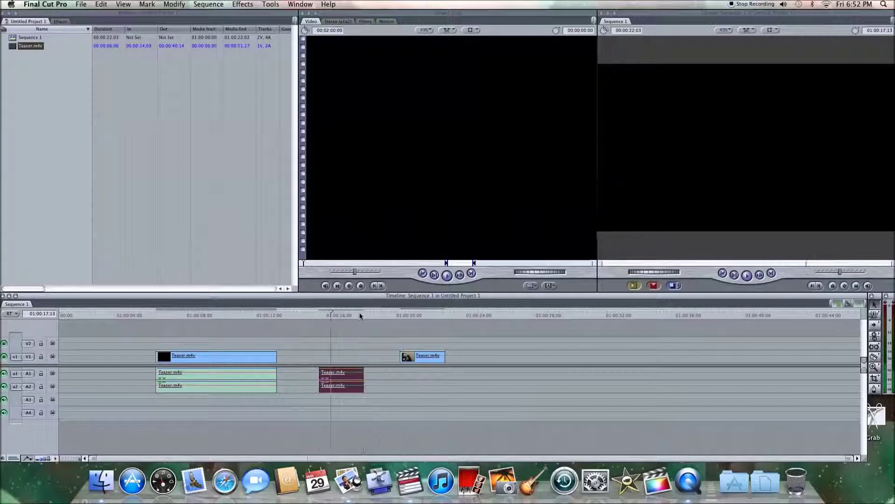
left_click_drag(399, 318, 424, 317)
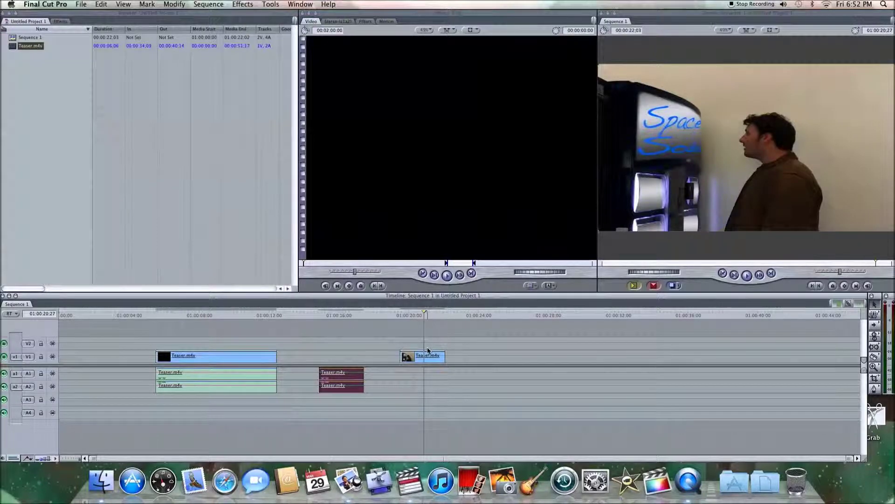
- Place the separated video portion on V2 above the first Teaser.m4v clip and preview it at 01:00:08:26
left_click_drag(427, 356, 243, 348)
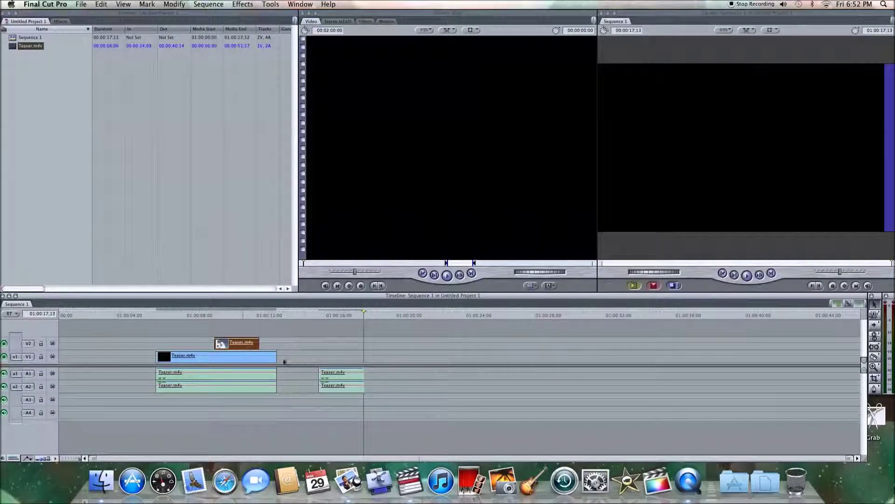
left_click(225, 315)
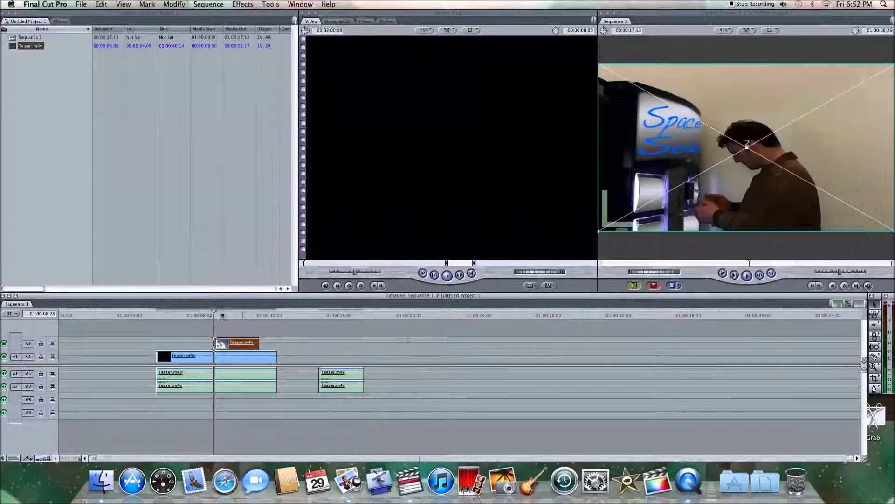
left_click_drag(256, 315, 380, 315)
- Move the video portion from V2 back to V1, aligned above its own audio on A1 and A2
left_click_drag(239, 342, 340, 356)
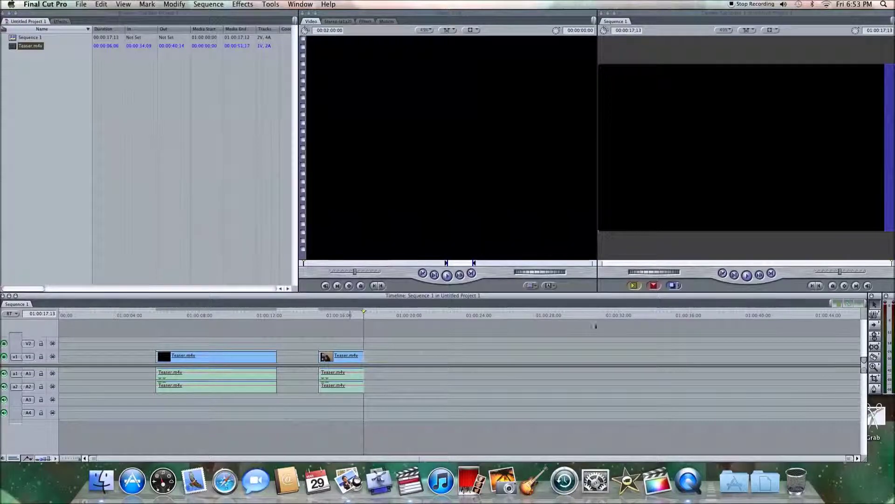
left_click(356, 357)
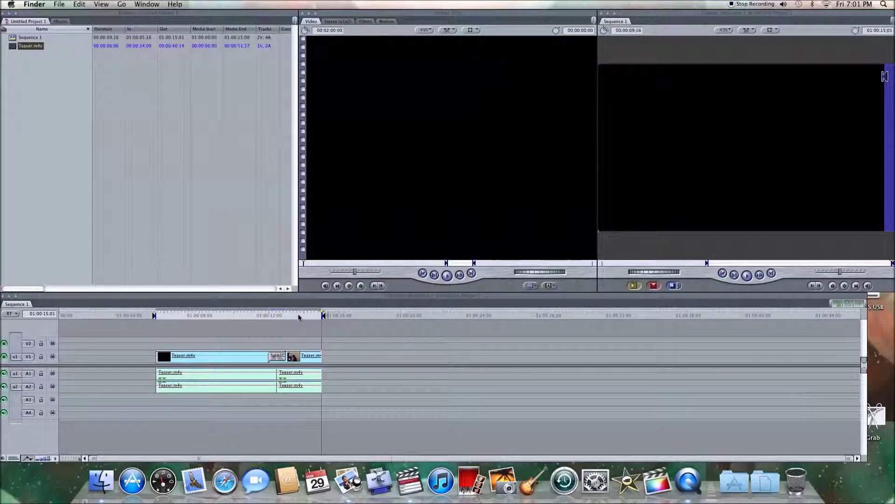
- Load a basic Text generator into the Viewer
left_click(472, 132)
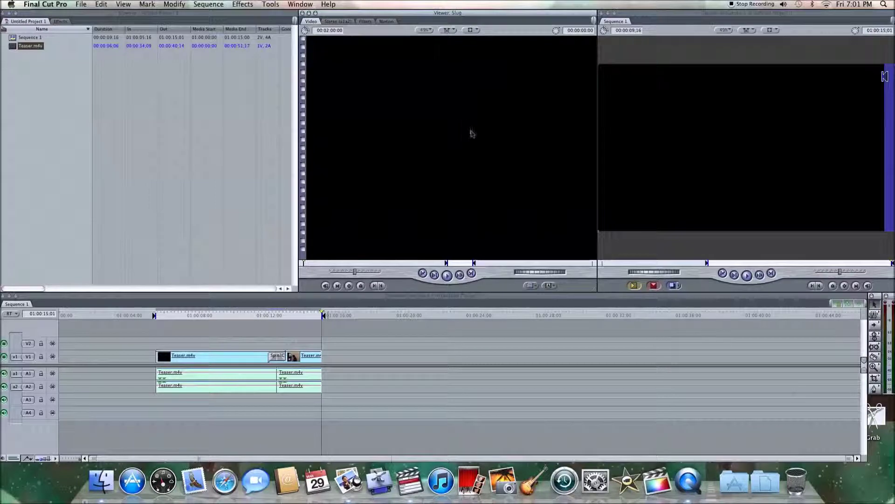
left_click(548, 285)
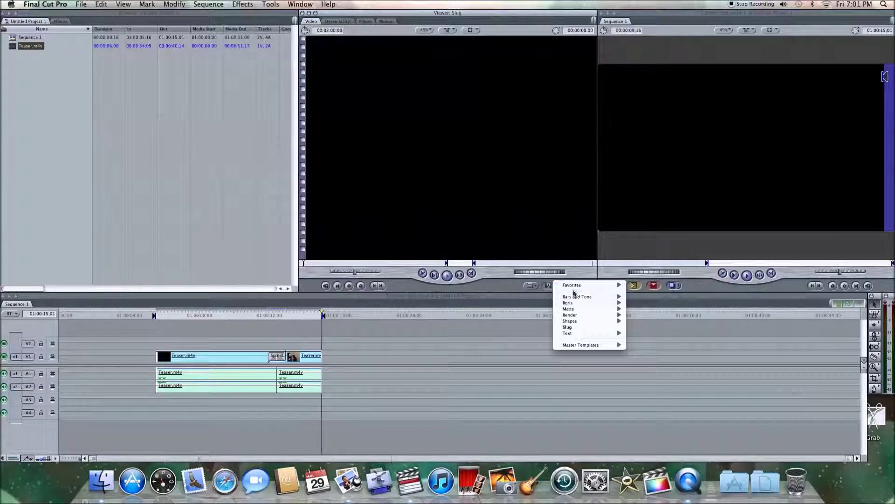
mouse_move(593, 334)
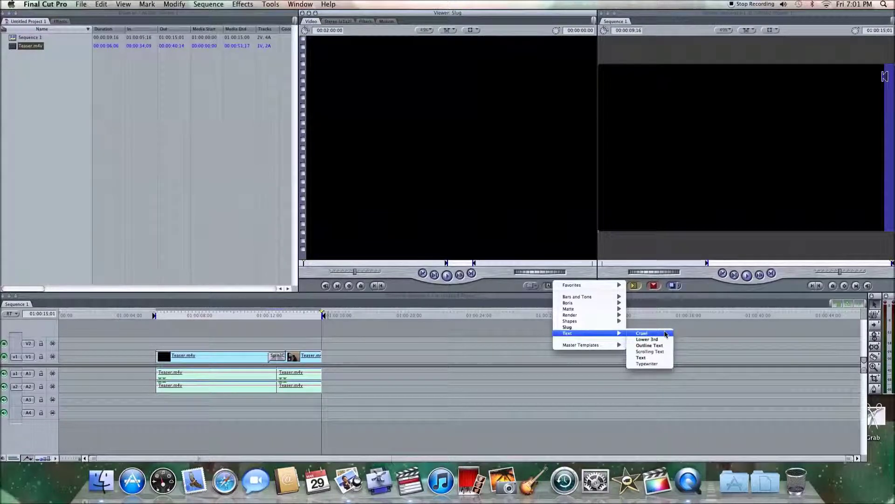
left_click(656, 357)
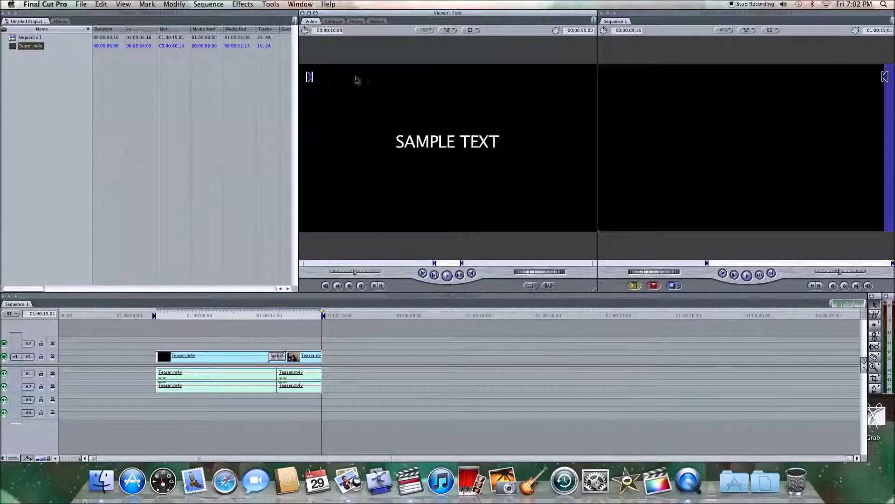
- Replace the generator's sample text with "klfvklfklflksvklsv" and preview the title
left_click(334, 22)
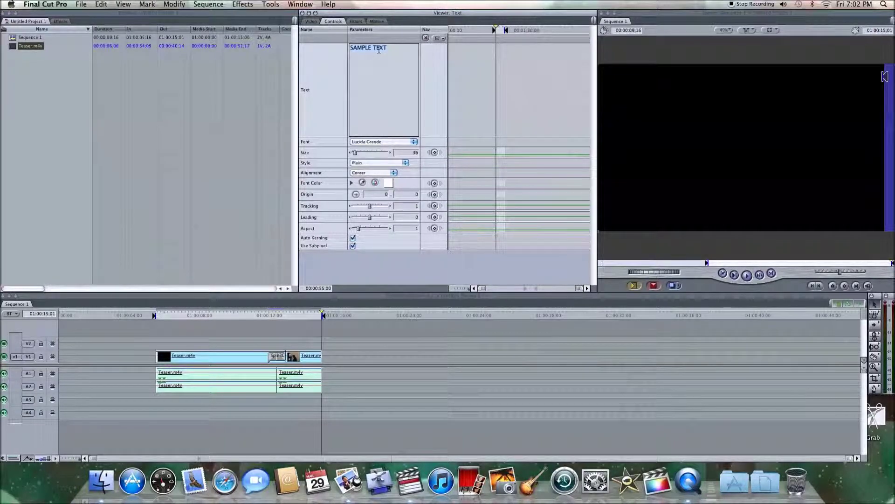
type("klfvklfklflksvklsv")
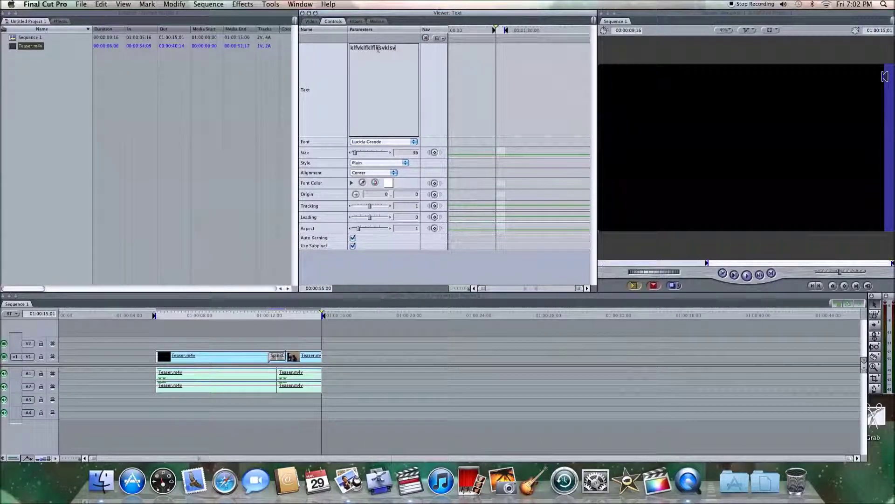
left_click(310, 22)
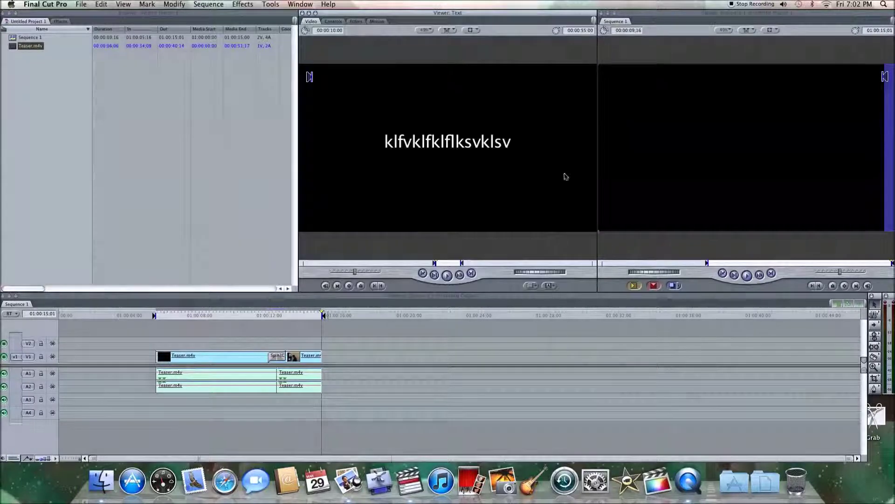
- Set the title's font size to 64 and its font color to pink, and preview the result
left_click(332, 22)
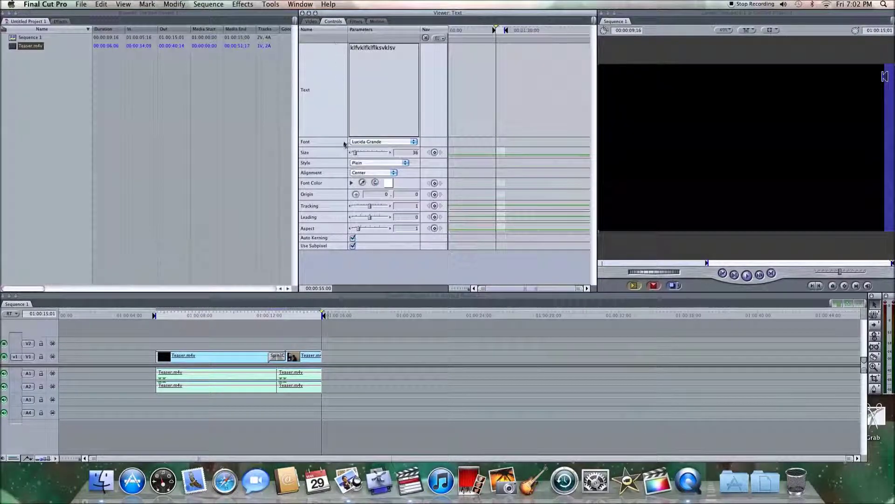
left_click_drag(356, 154, 357, 155)
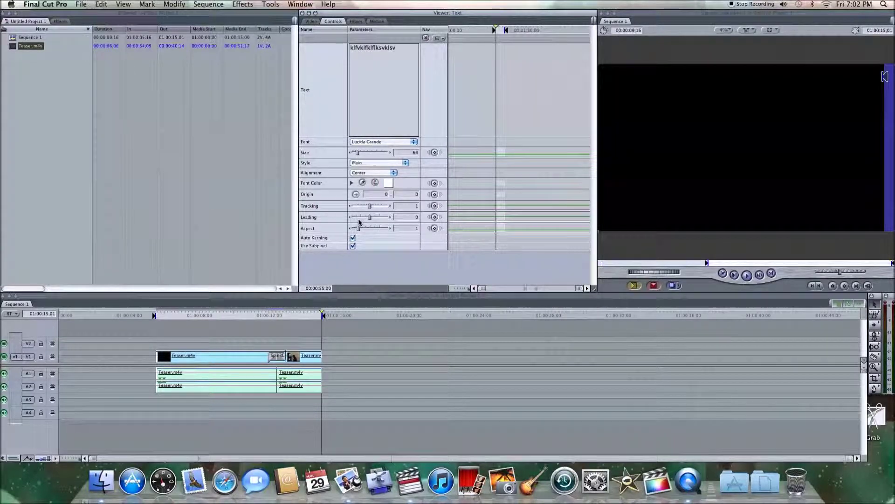
left_click(388, 183)
left_click_drag(449, 179, 463, 208)
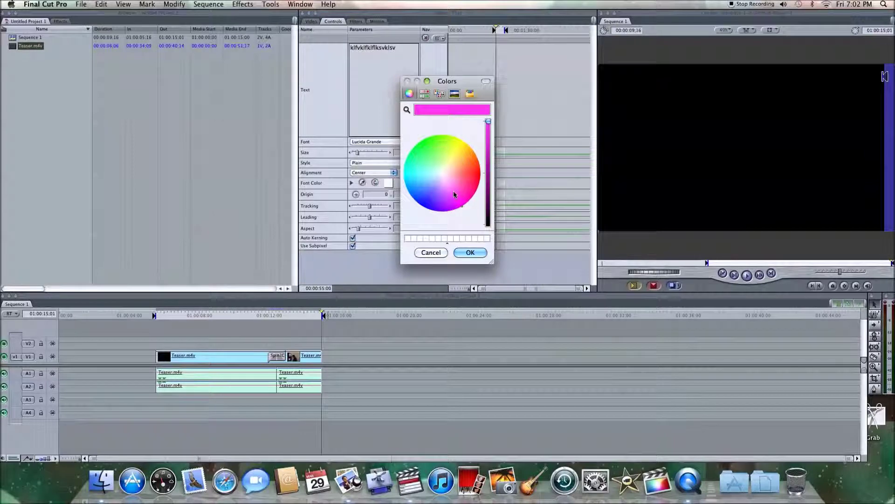
left_click(453, 193)
left_click(470, 252)
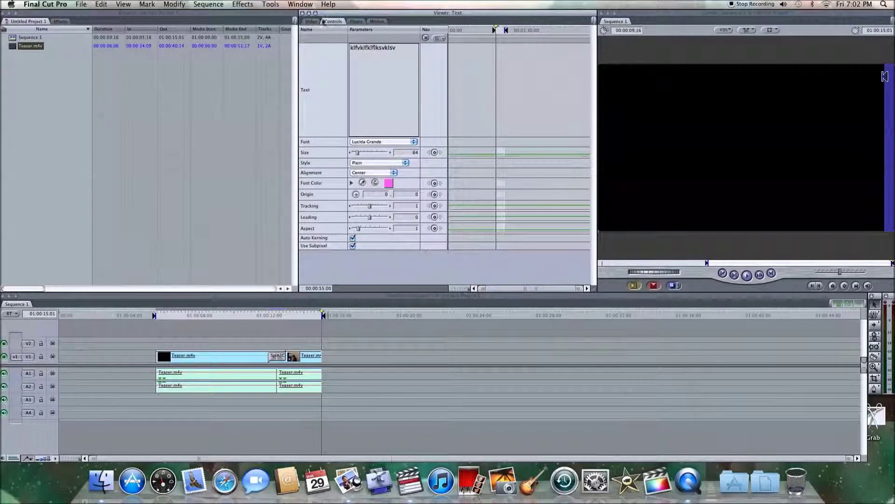
left_click(310, 22)
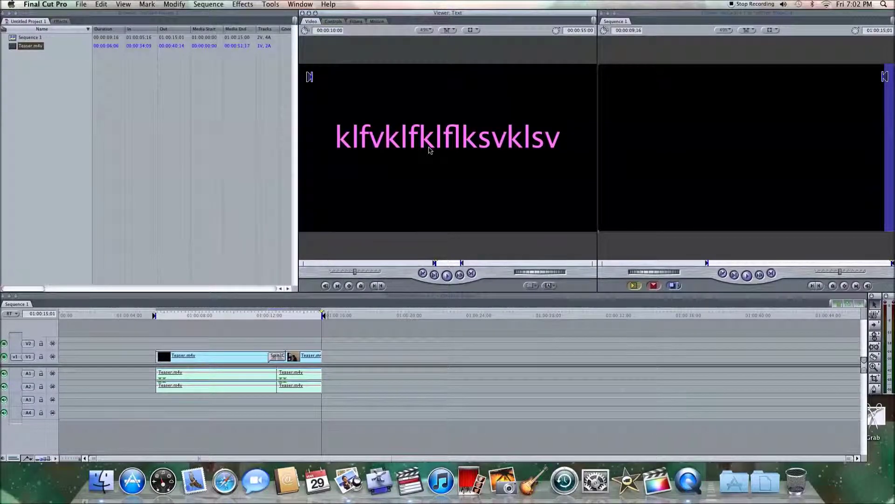
- Mark the title's Out point at 00:00:56:15, place it on V2 past the end of the Teaser.m4v clips, and preview it at 01:00:16:25
left_click(442, 263)
key("o")
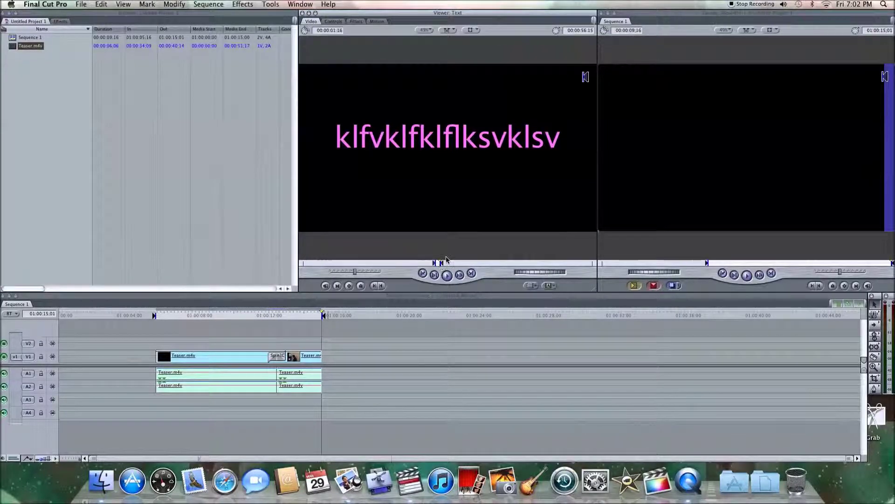
left_click_drag(435, 206, 348, 344)
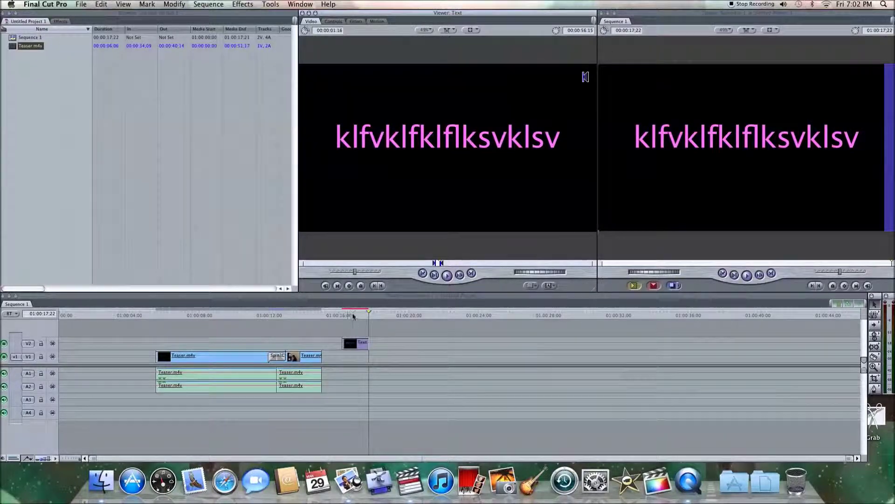
left_click(353, 317)
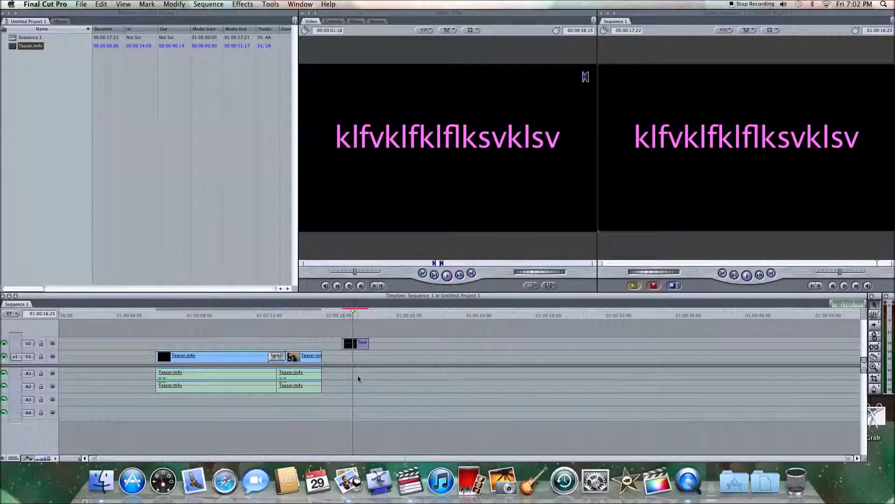
- Move the text clip on V2 above the end of the second Teaser.m4v clip, preview it at 01:00:14:09, and render the overlay
left_click_drag(358, 343, 311, 342)
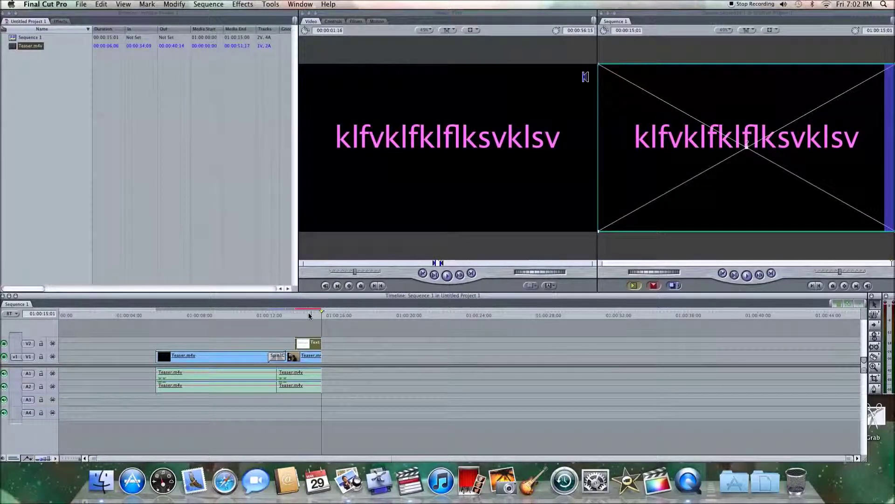
left_click(309, 313)
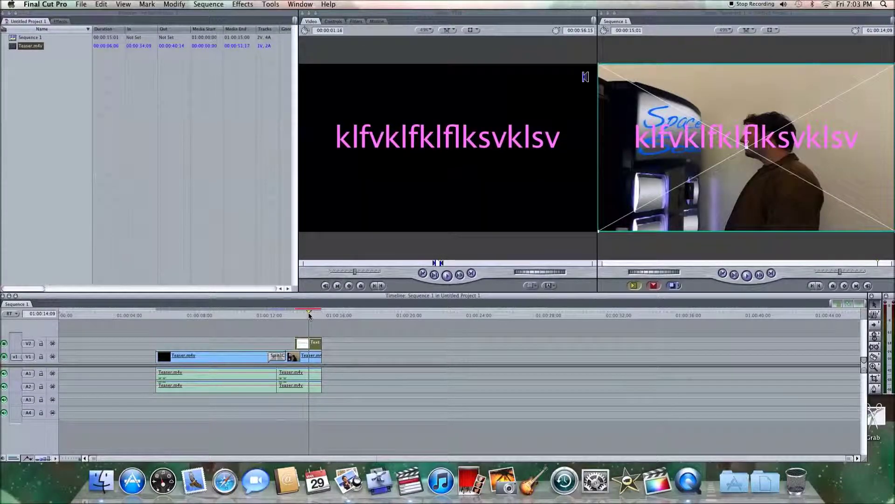
key("alt+r")
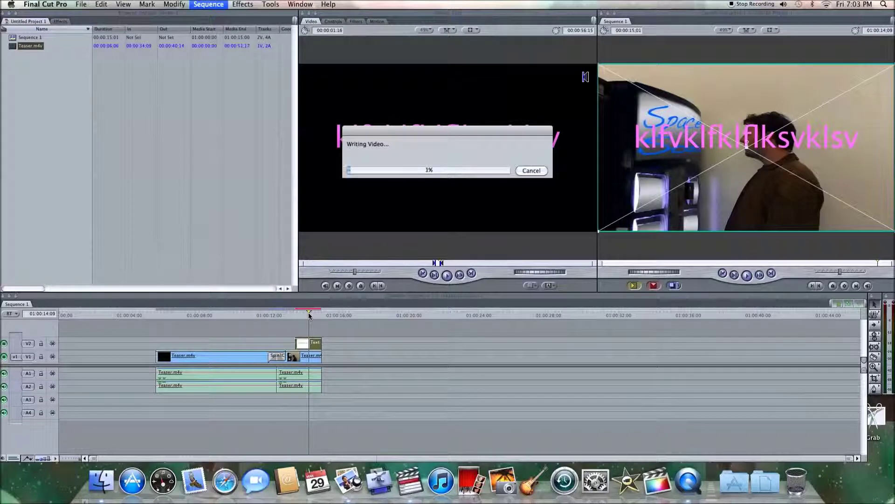
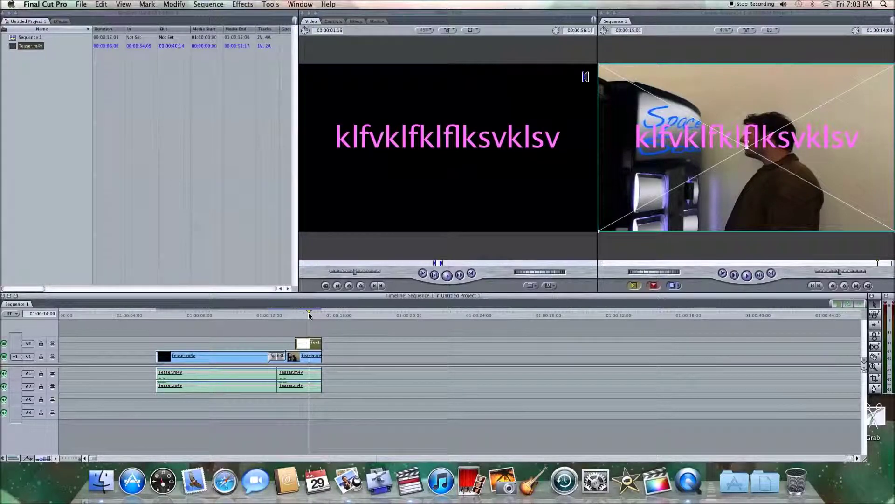
left_click(31, 74)
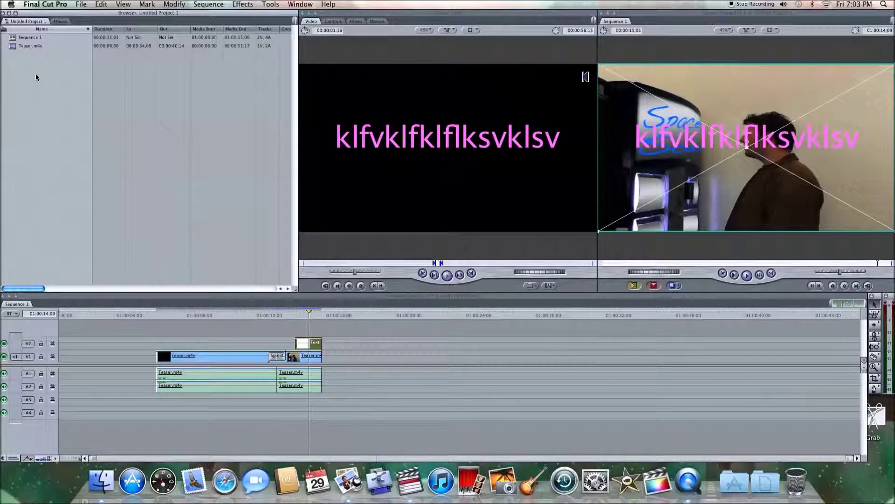
left_click(390, 358)
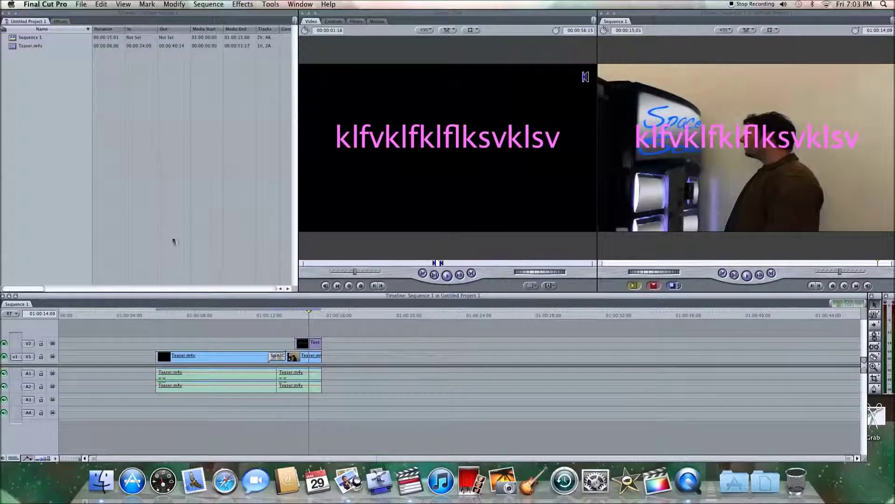
left_click(59, 156)
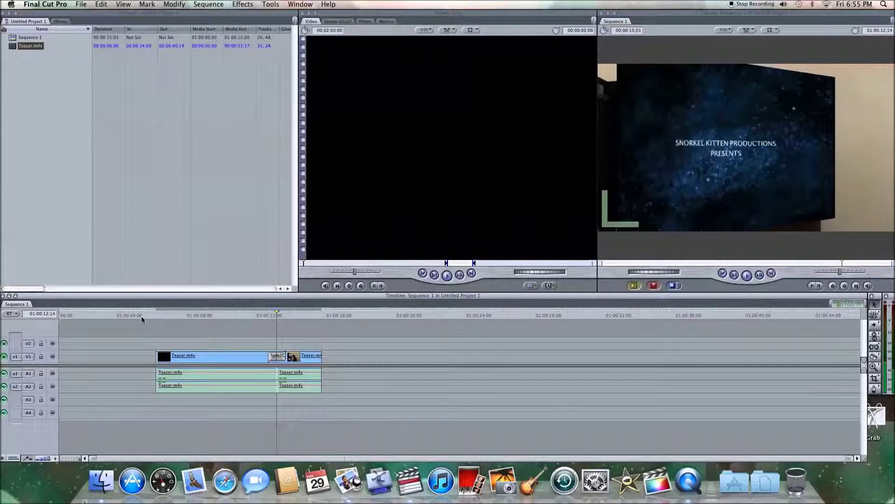
- Mark the sequence's In point at 01:00:05:16 and its Out point at 01:00:15:01, around the Teaser.m4v clips
left_click_drag(141, 315, 153, 320)
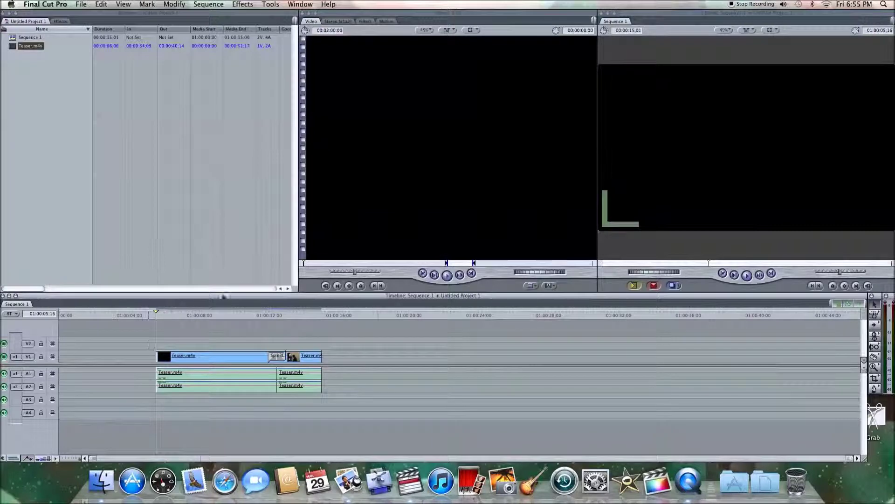
key("i")
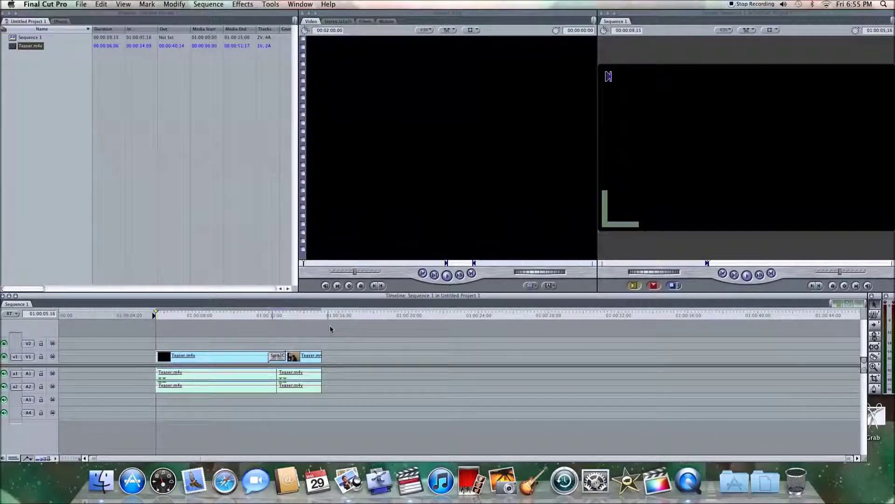
left_click_drag(345, 316, 327, 322)
key("o")
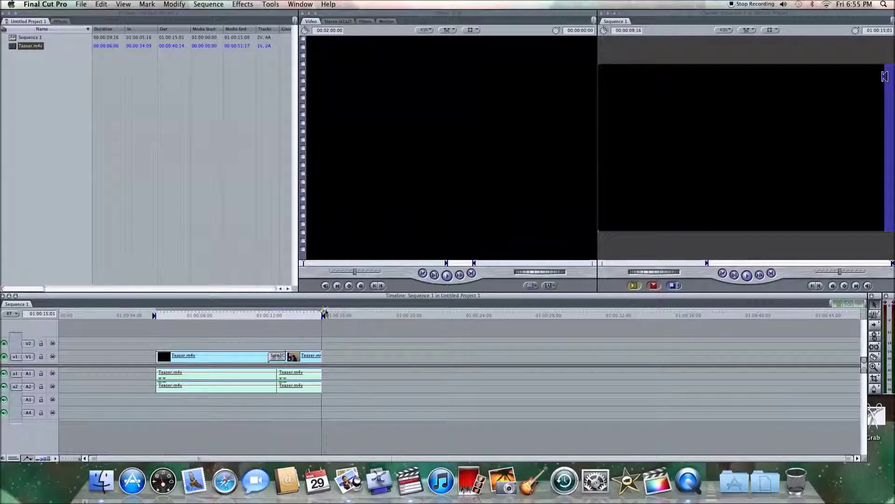
- Start a QuickTime Movie export of the marked range to the USB drive, naming the file "iosijsvdijsv"
left_click(81, 4)
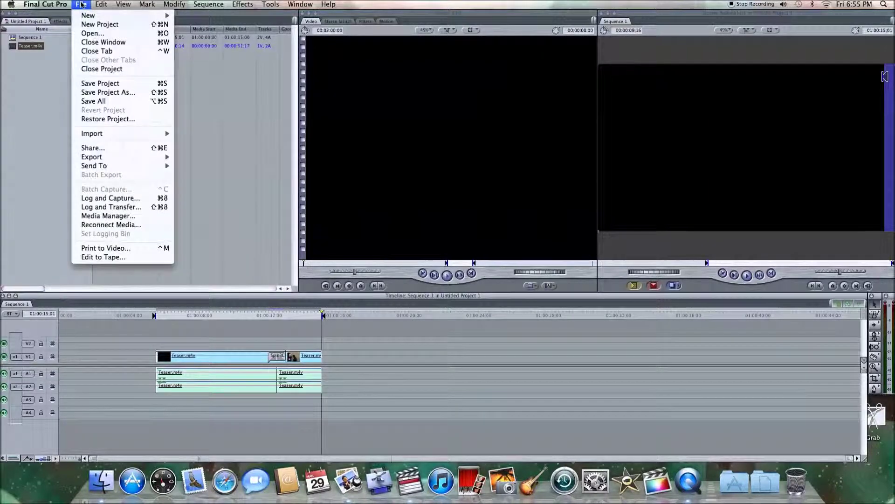
mouse_move(116, 158)
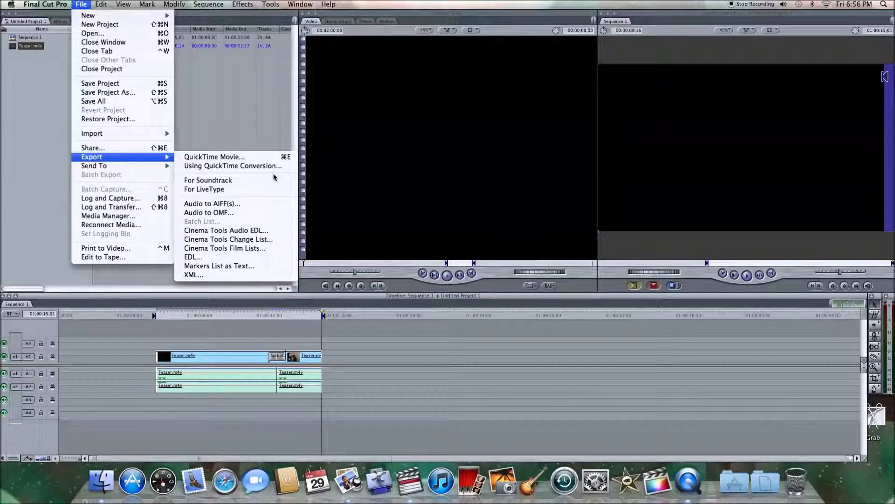
left_click(234, 157)
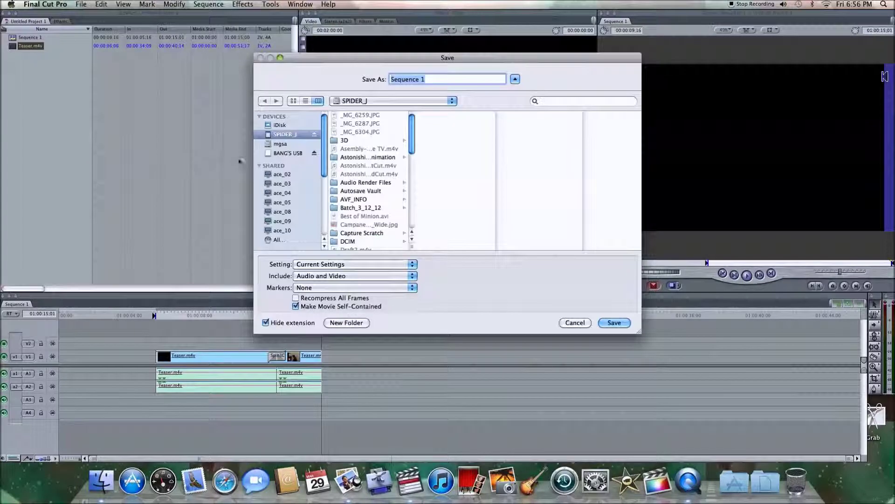
left_click(284, 154)
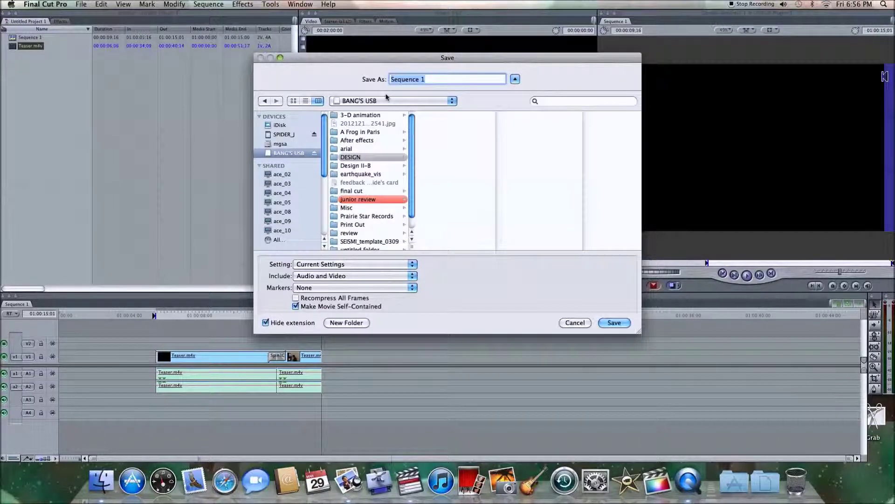
type("iosijsvdijsv")
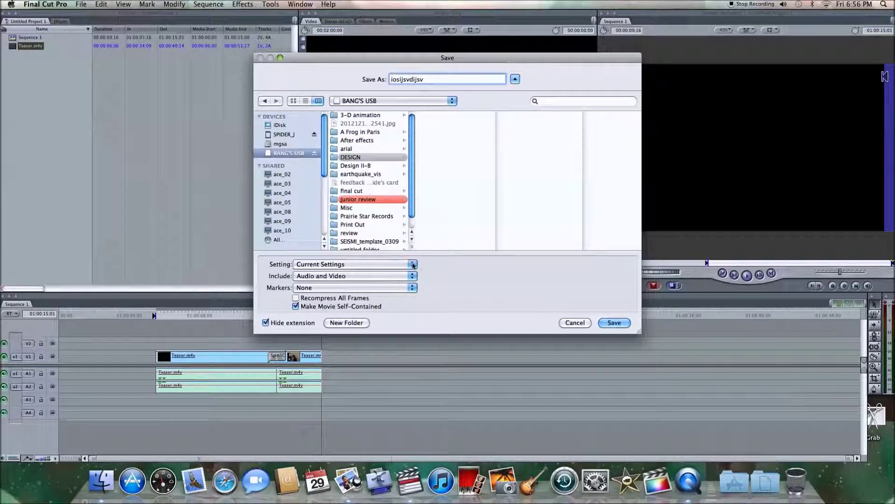
- Set the export setting to DV NTSC 48 kHz and include Audio and Video
left_click(391, 264)
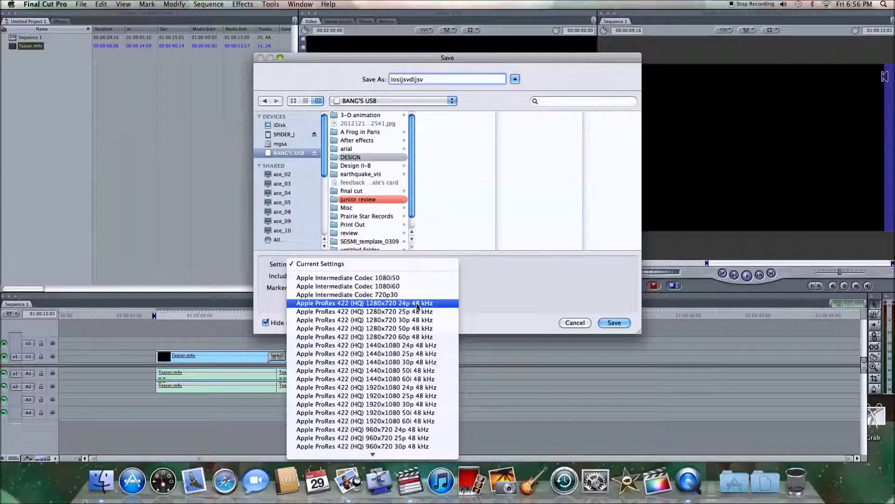
scroll(418, 305, "down", 5)
scroll(418, 306, "down", 15)
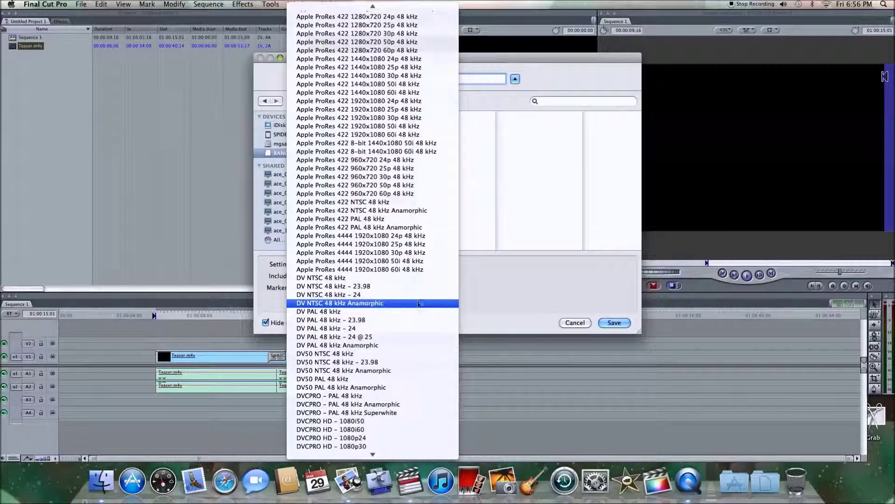
left_click(359, 279)
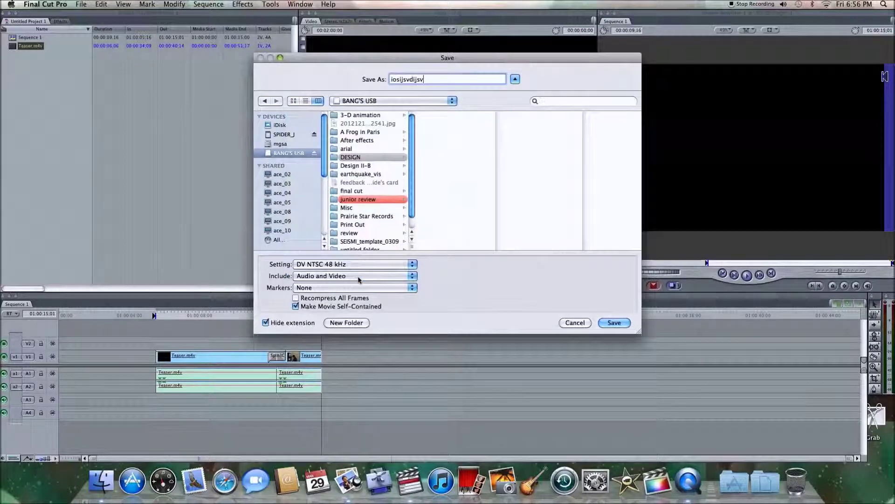
left_click(380, 276)
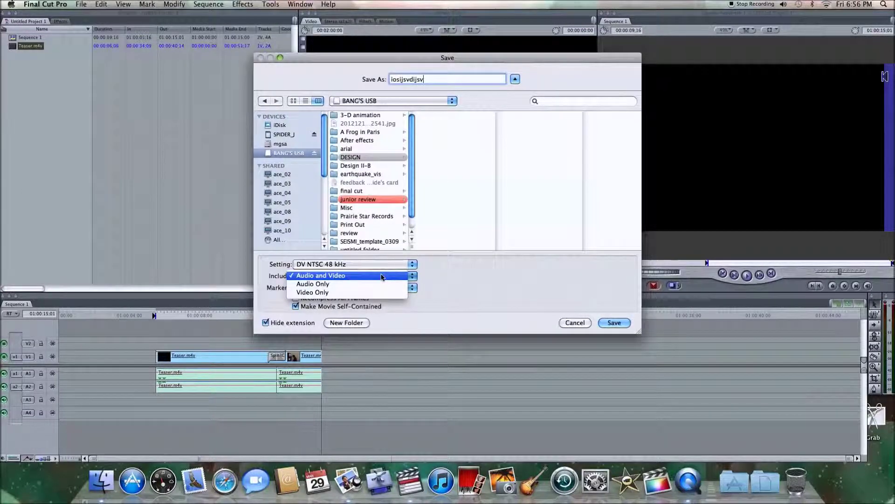
left_click(382, 276)
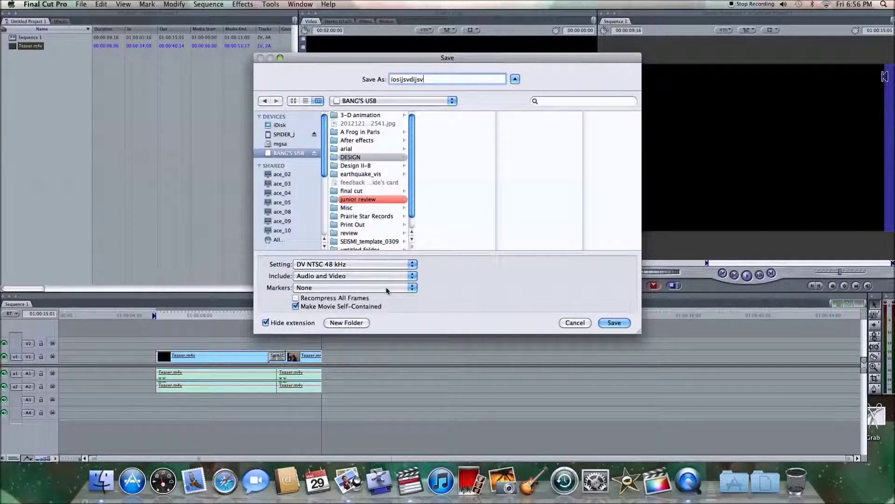
- Try to save the QuickTime movie to the USB drive with the chosen export settings
left_click(614, 323)
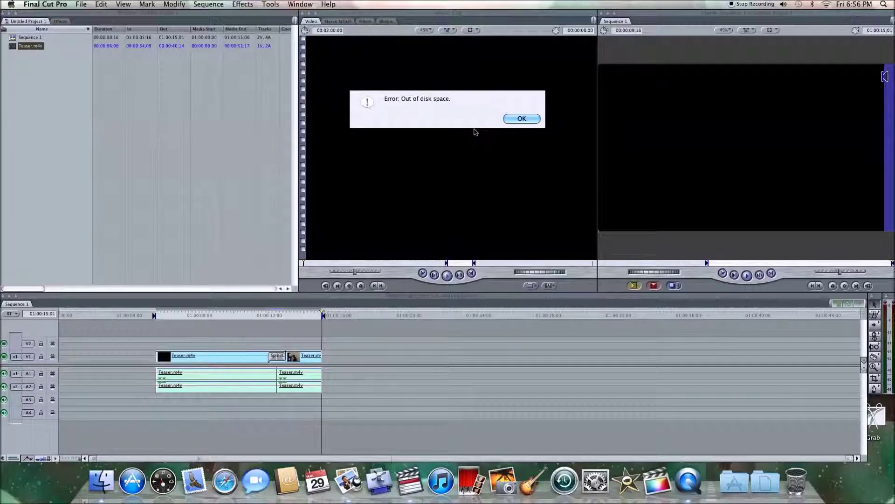
left_click(528, 120)
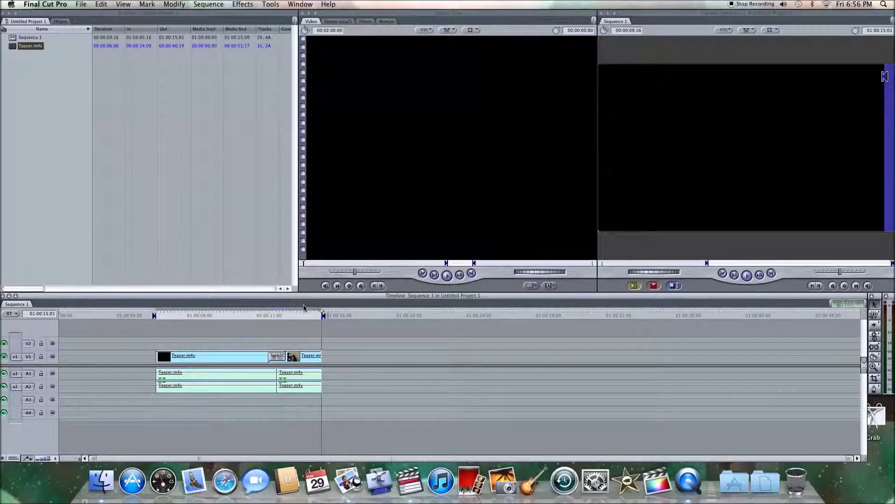
- Send the sequence to Compressor and reset the unfinished batch submitted by a different user
left_click(80, 5)
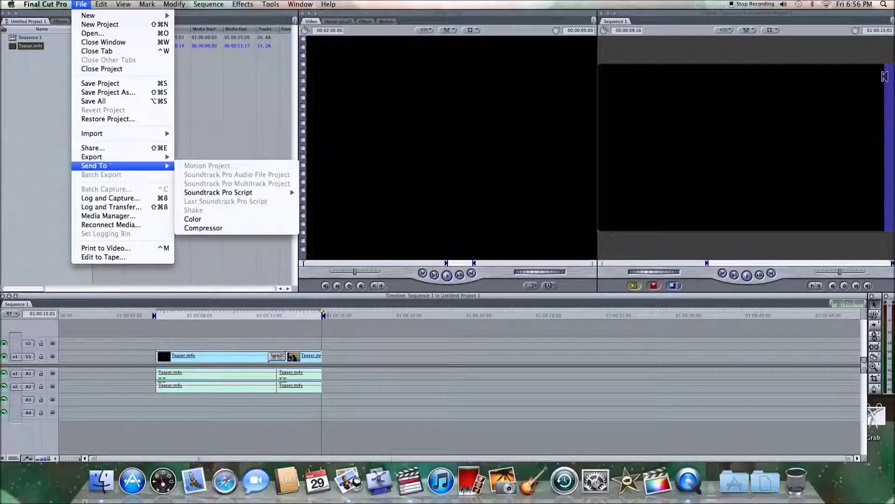
left_click(257, 228)
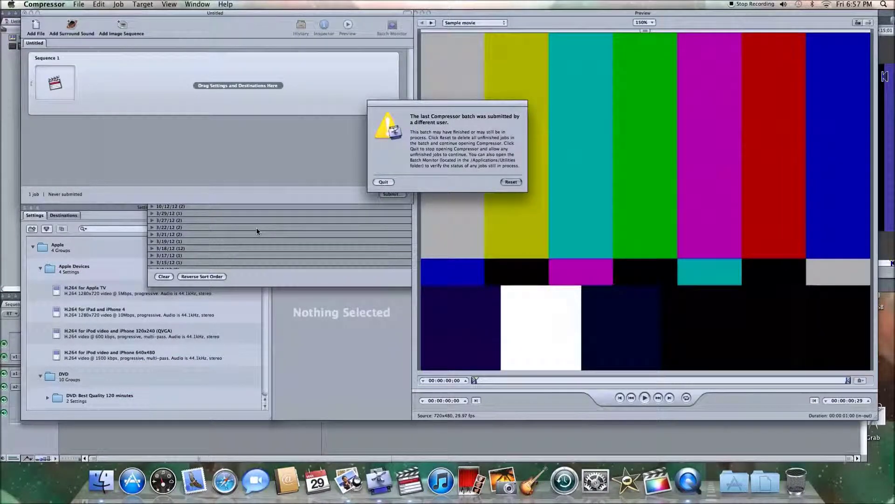
left_click(512, 182)
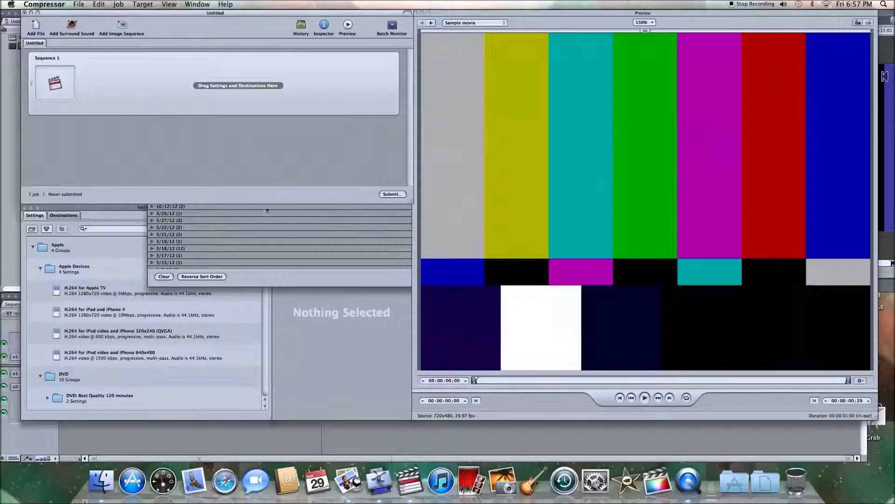
- Move the History window below the Inspector and narrow it to the Inspector's width
left_click(255, 243)
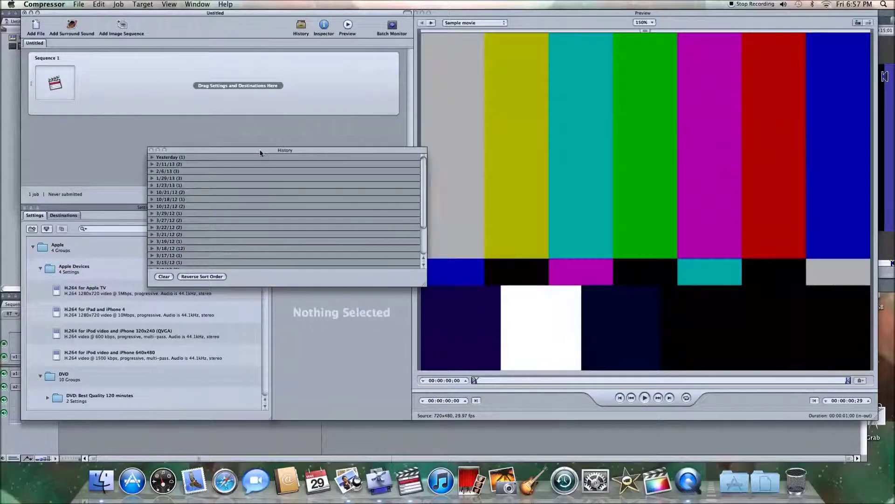
left_click_drag(261, 152, 385, 295)
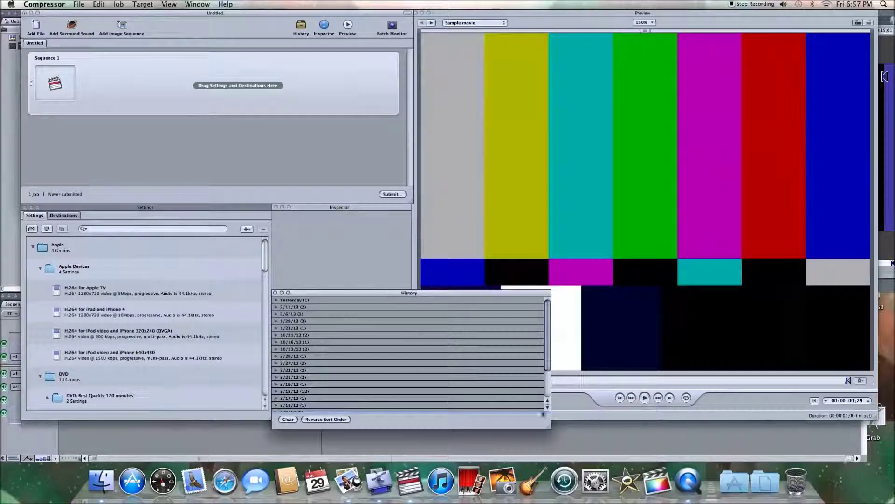
left_click_drag(550, 428, 405, 423)
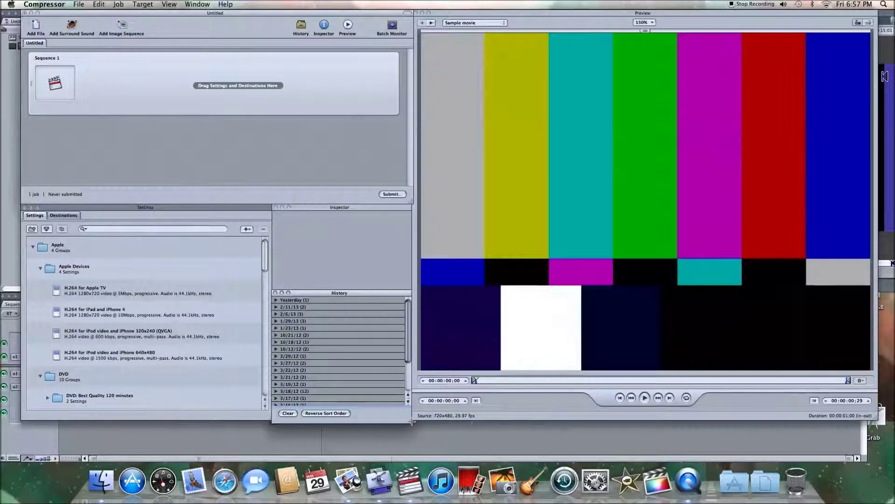
- Select the Sequence 1 job and preview its footage up to 01:00:10:23
left_click(104, 93)
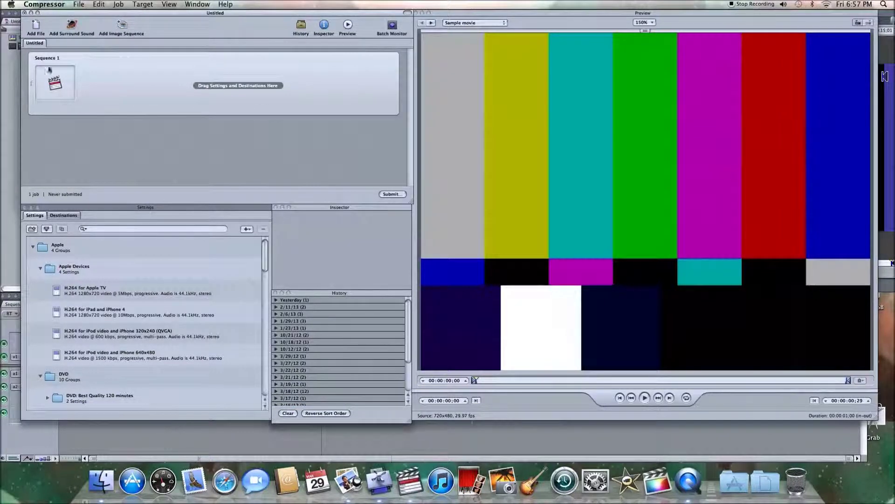
left_click(58, 85)
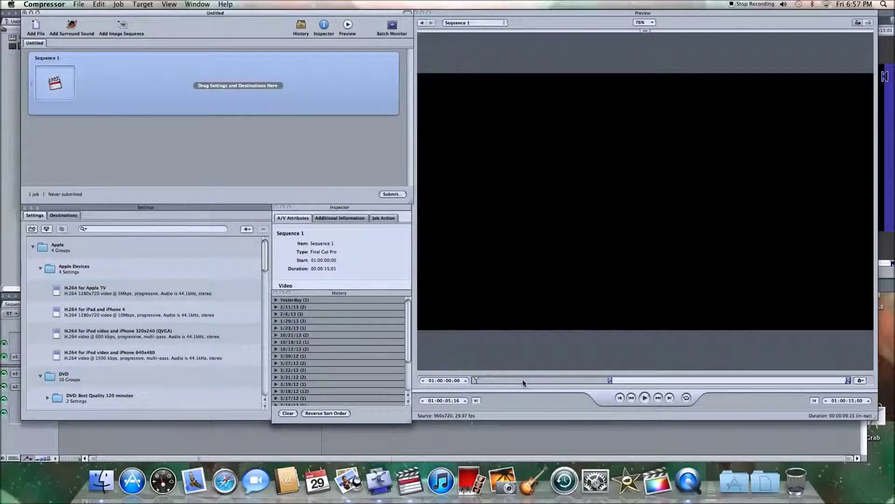
left_click(645, 381)
left_click_drag(703, 381, 743, 381)
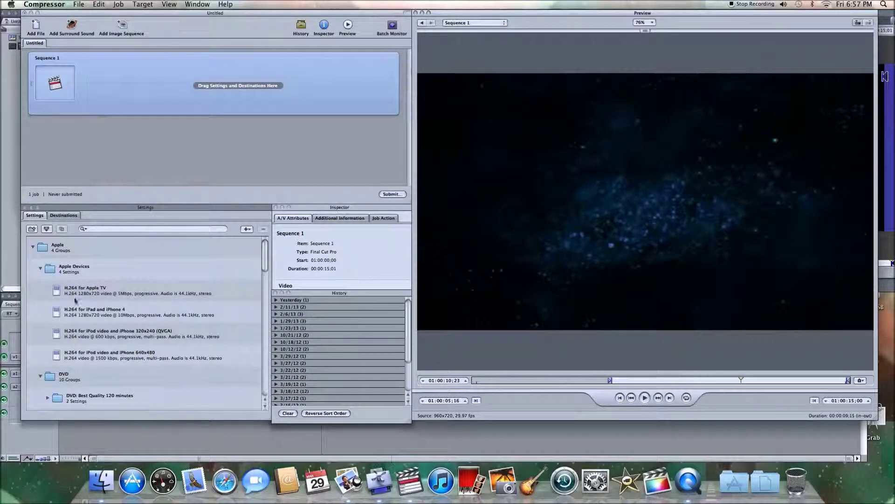
- Examine the available Apple encoding presets, including the audio and video settings in the DVD: Best Quality 90 minutes group
left_click(40, 269)
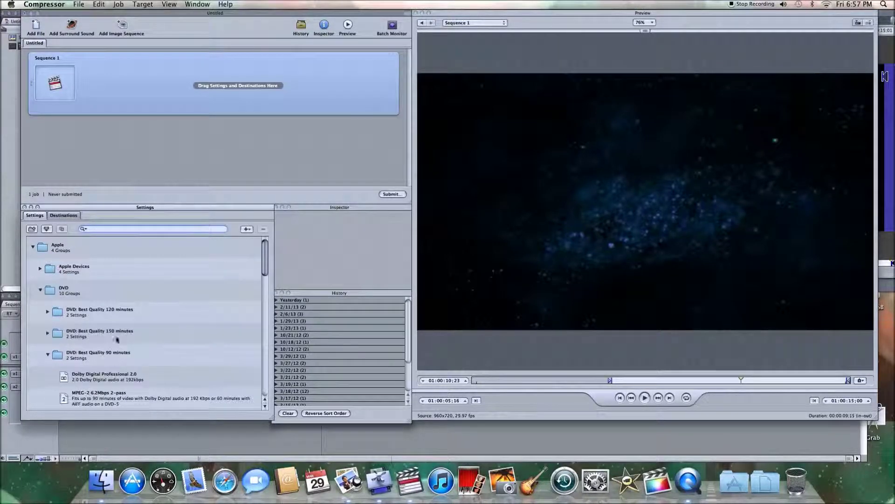
scroll(86, 305, "down", 6)
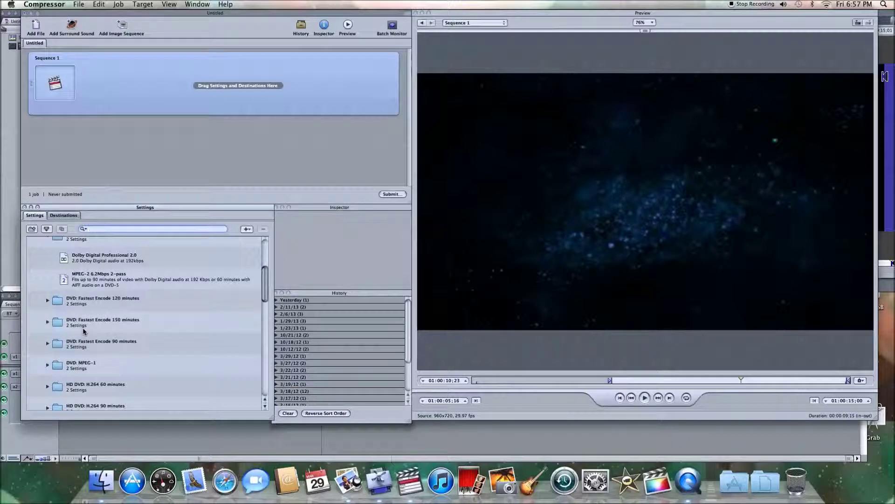
scroll(84, 331, "down", 10)
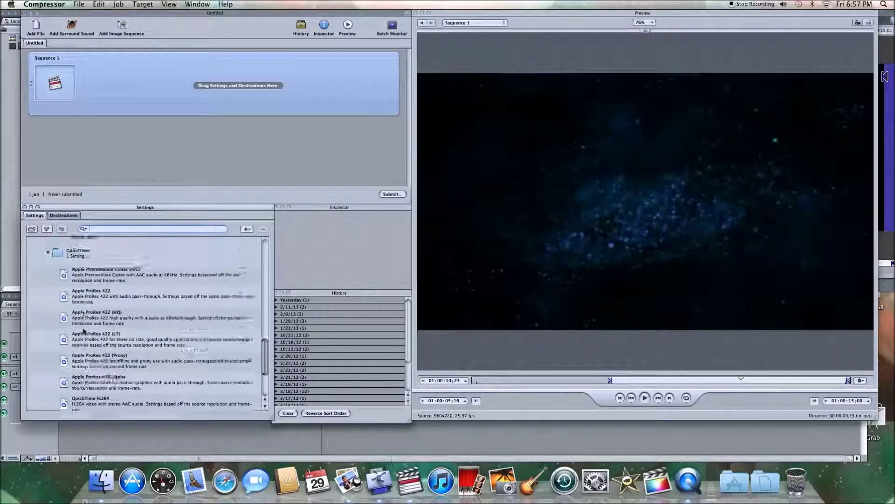
scroll(84, 331, "down", 8)
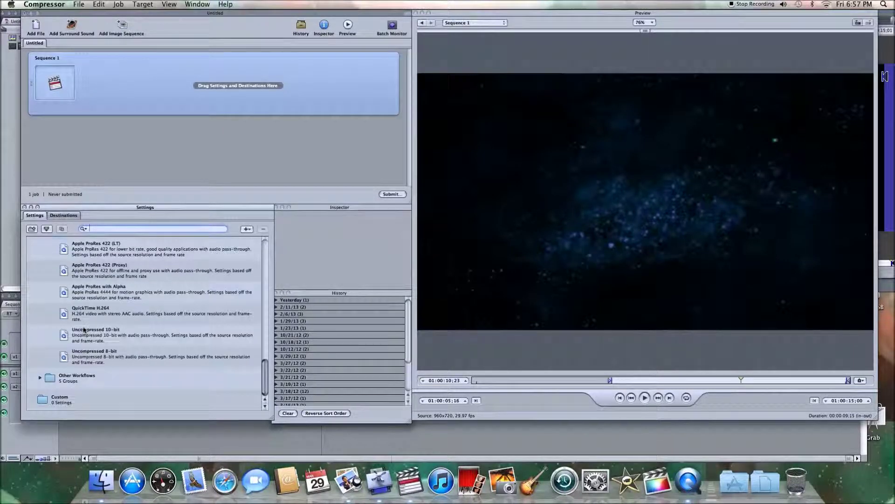
scroll(85, 342, "up", 10)
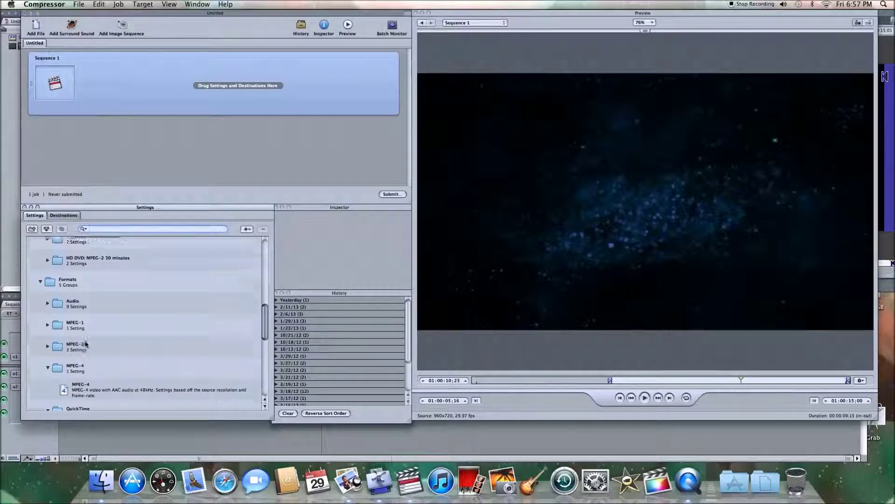
scroll(86, 344, "up", 5)
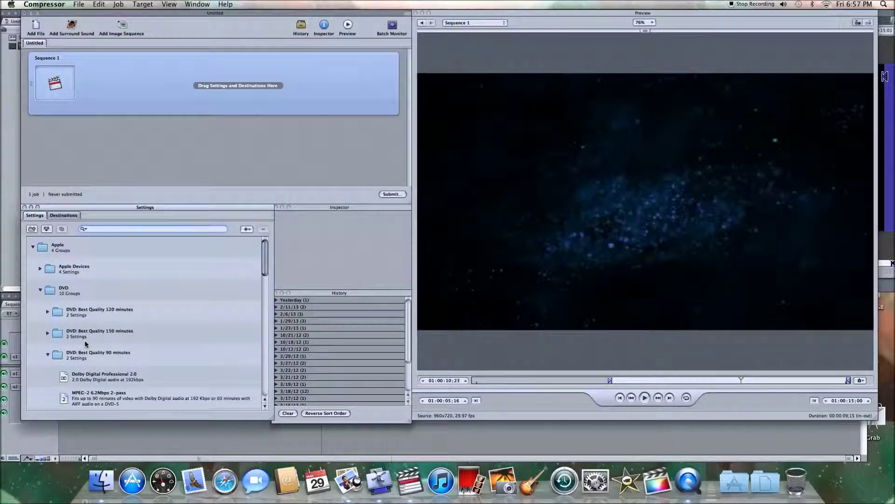
scroll(81, 339, "down", 2)
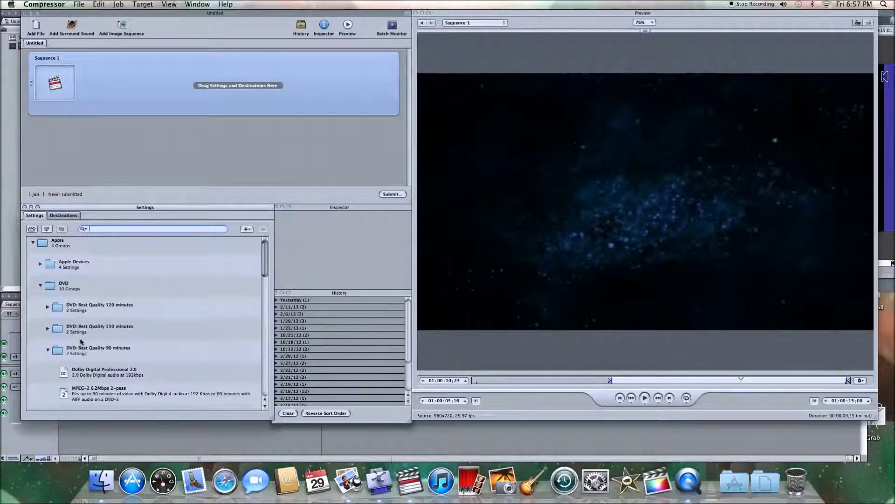
scroll(82, 342, "down", 3)
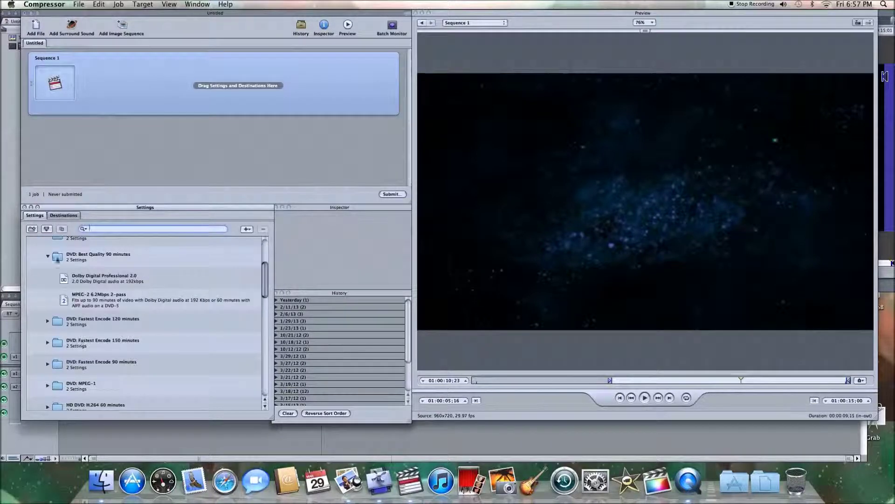
left_click(118, 283)
left_click(115, 298)
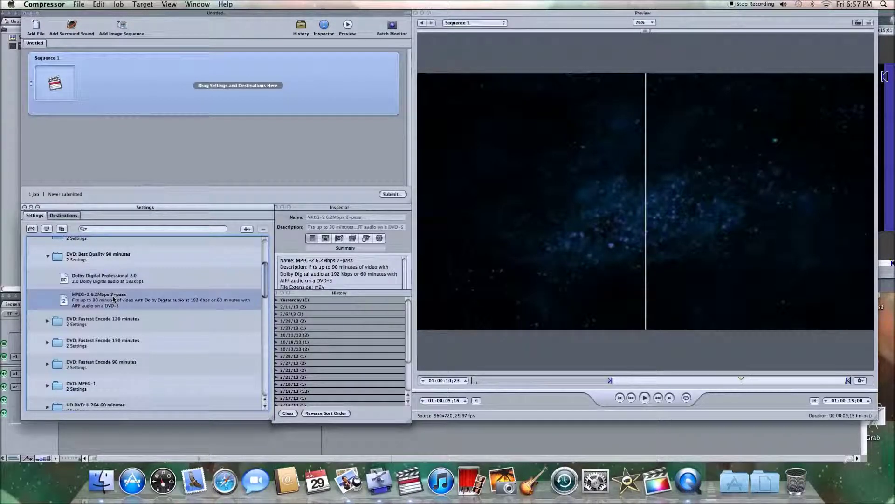
left_click(113, 287)
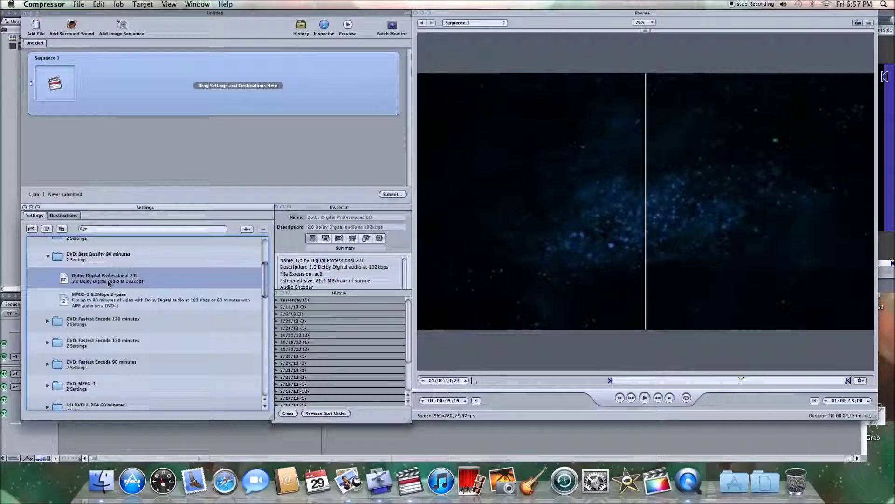
scroll(108, 284, "up", 5)
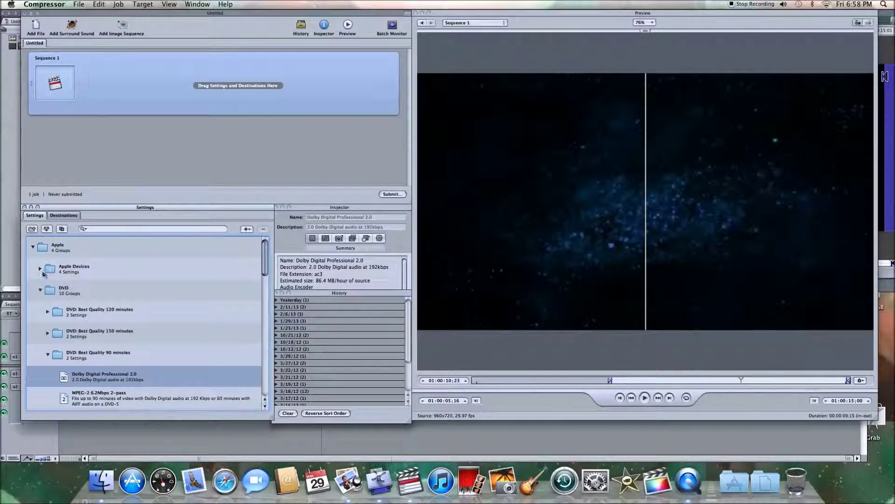
- Apply the H.264 for Apple TV setting from the Apple Devices group to the Sequence 1 job
left_click(40, 269)
left_click(91, 293)
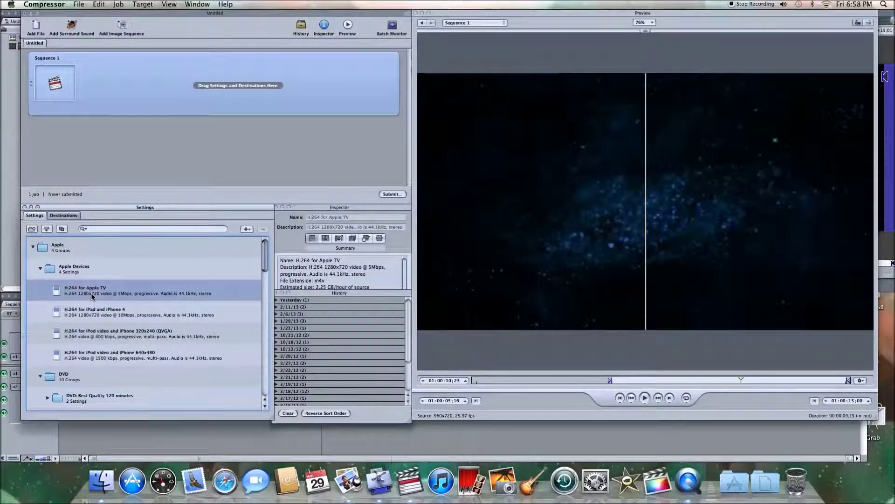
left_click_drag(91, 294, 133, 84)
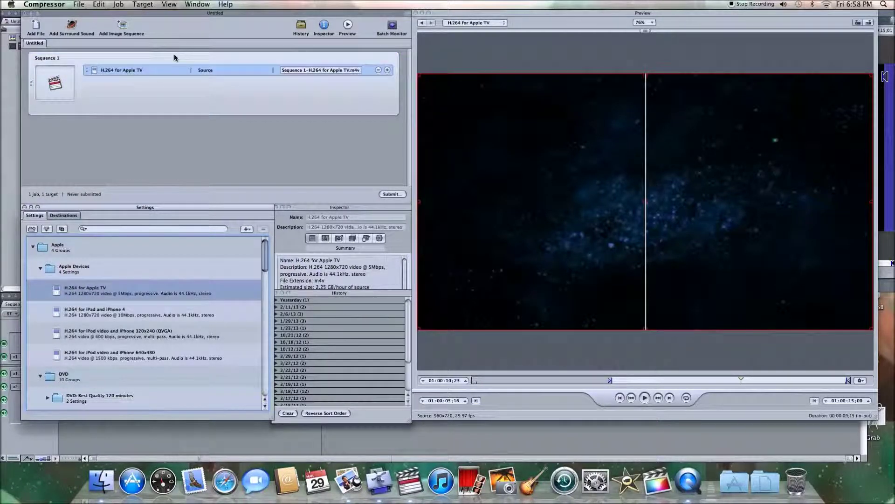
right_click(205, 74)
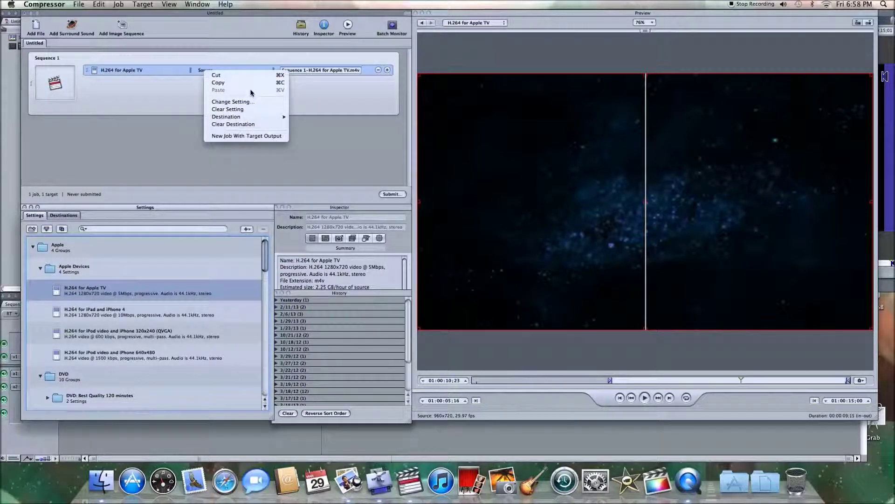
left_click(197, 93)
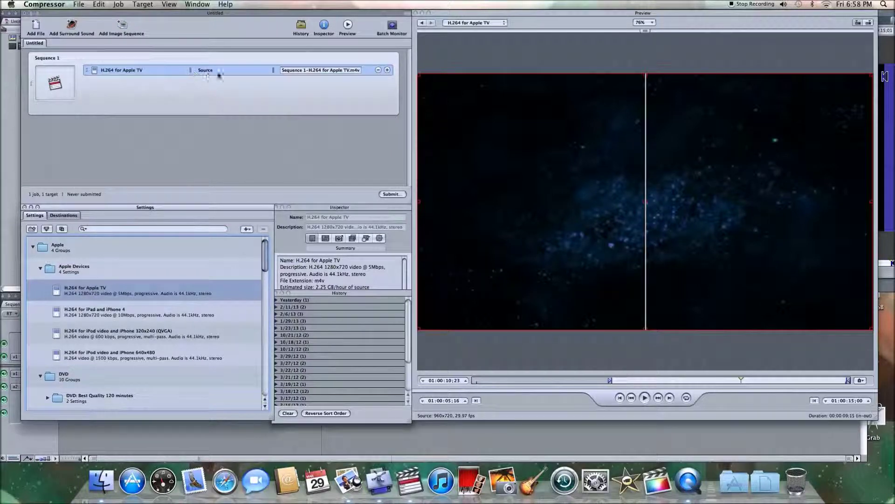
right_click(208, 72)
mouse_move(260, 120)
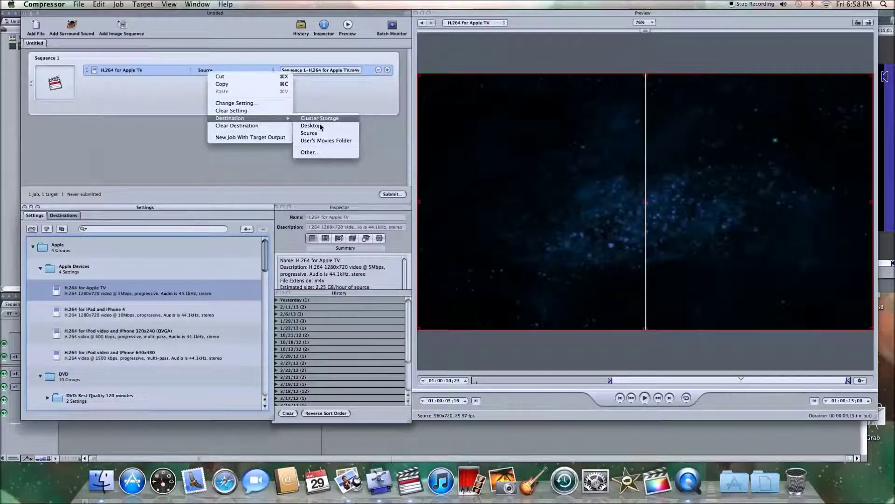
left_click(325, 151)
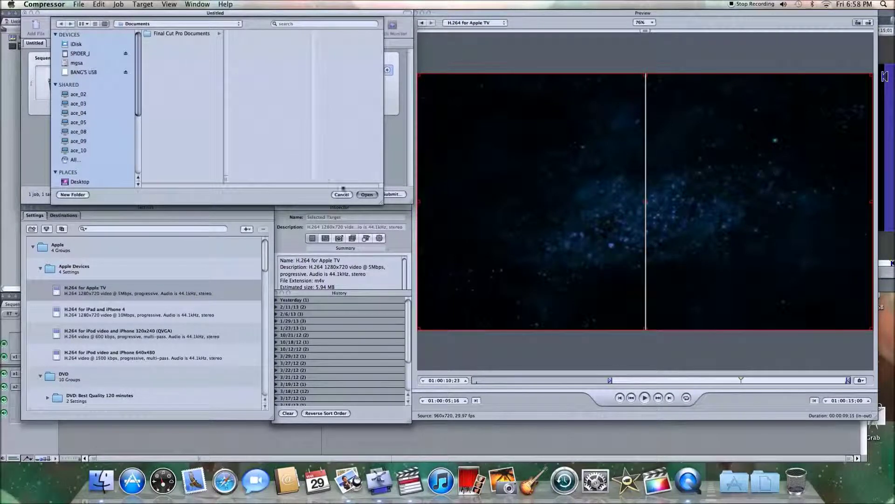
left_click(346, 195)
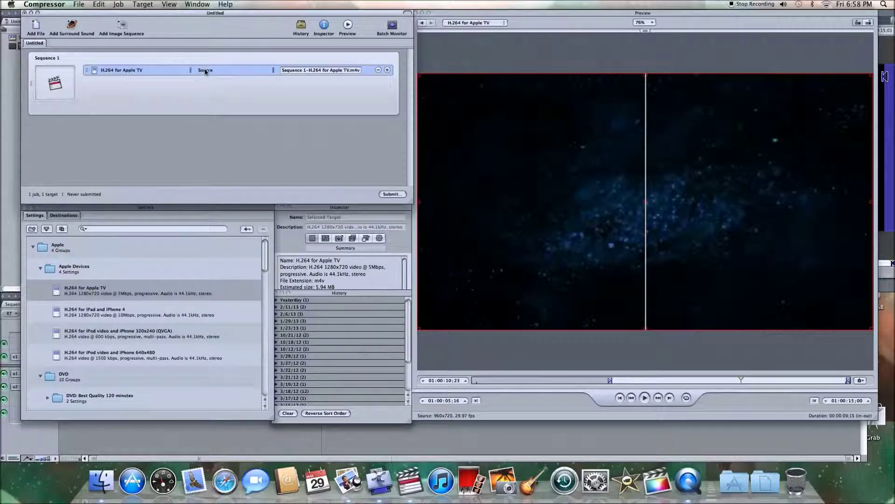
- Set the destination of the H.264 for Apple TV output to the SPIDER_J drive
right_click(204, 73)
mouse_move(256, 120)
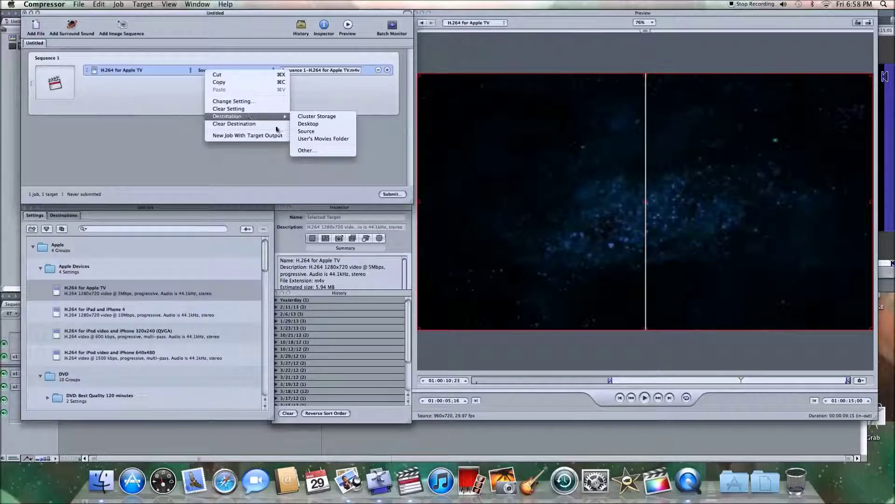
left_click(317, 154)
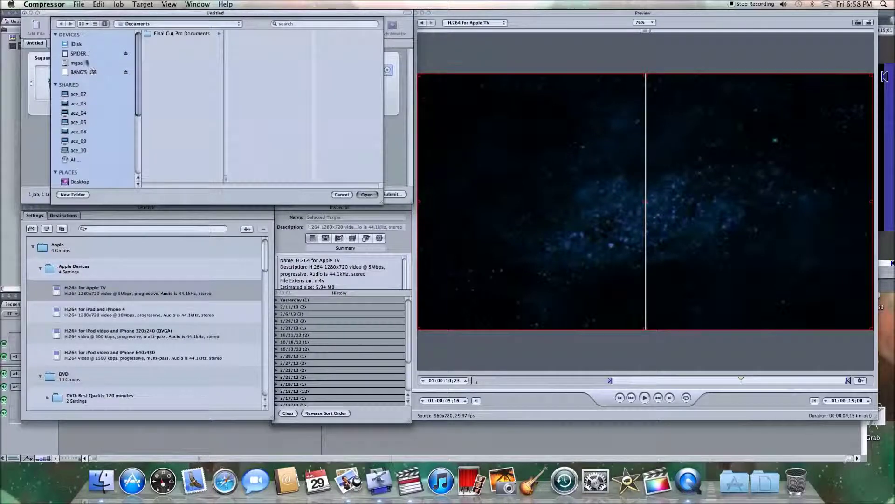
left_click(89, 55)
left_click(367, 195)
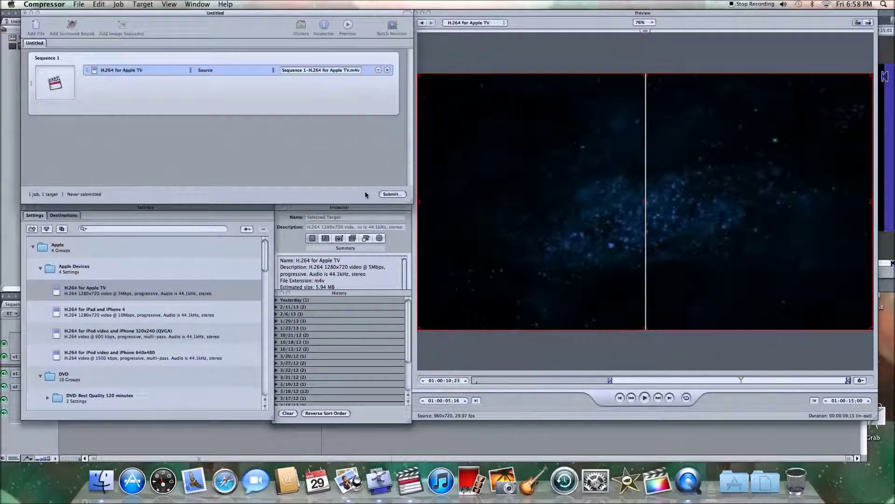
- Submit the batch for encoding and enlarge the History window to follow the job's progress
left_click(389, 195)
left_click(314, 71)
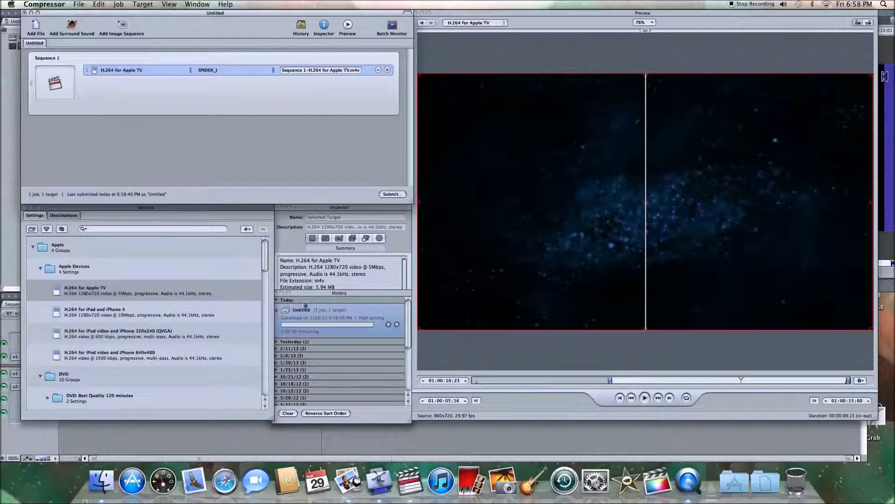
left_click_drag(409, 422, 763, 443)
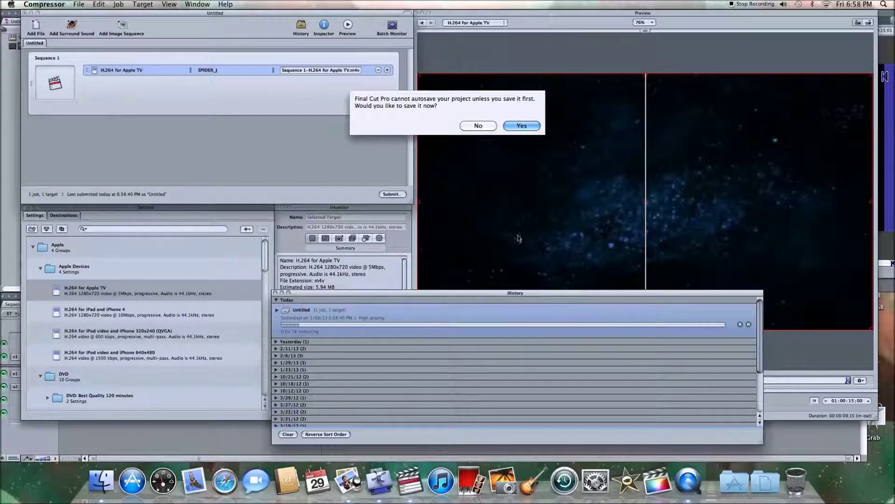
- Decline Final Cut Pro's offer to save the project
left_click(491, 126)
left_click(491, 127)
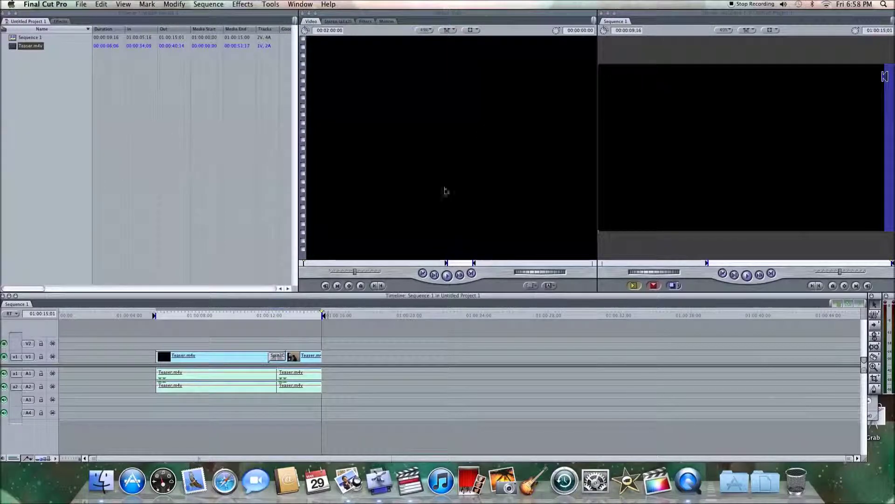
- Switch to Finder, play Sequence 1-H.264 for Apple TV.m4v from the SPIDER_J drive in QuickTime Player and close it
left_click(381, 473)
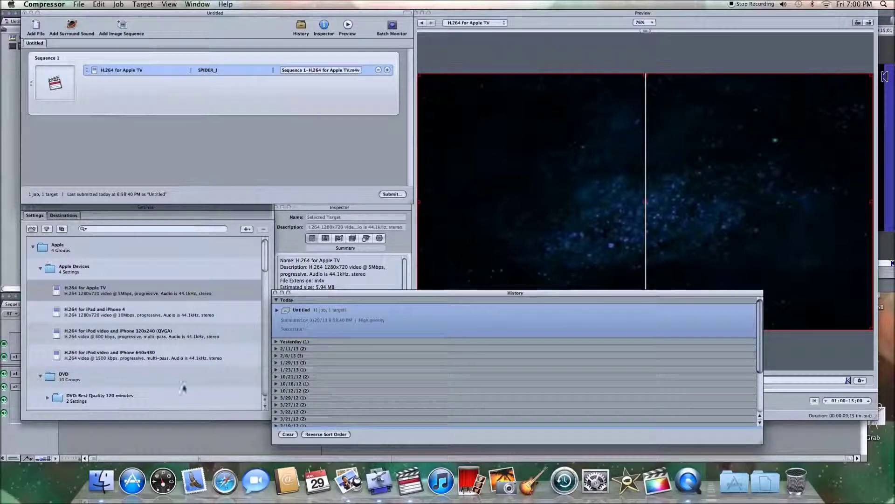
left_click(101, 480)
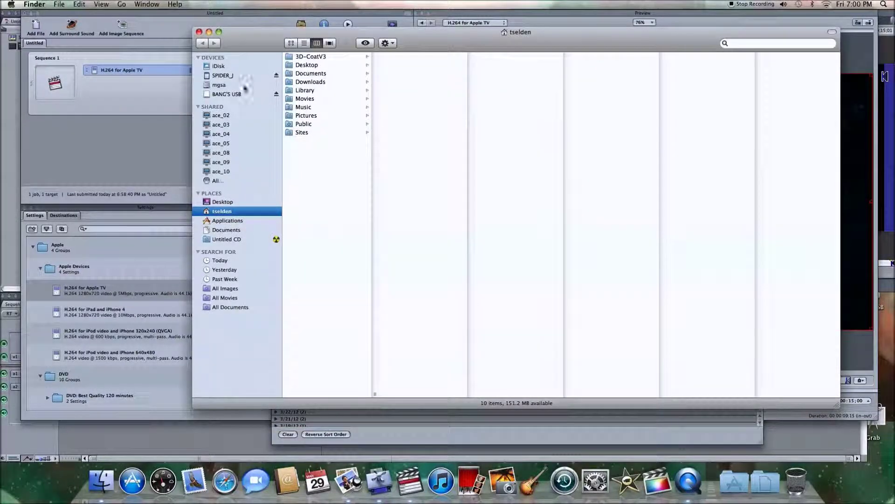
left_click(229, 76)
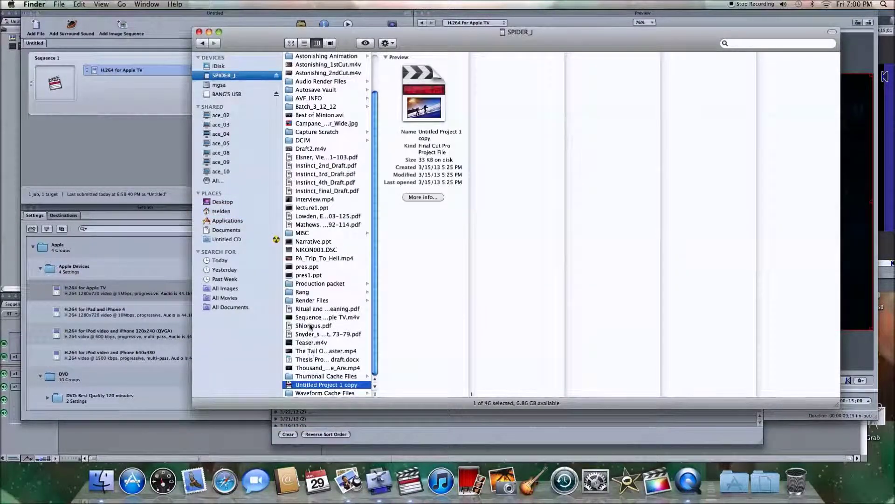
left_click(310, 318)
right_click(309, 318)
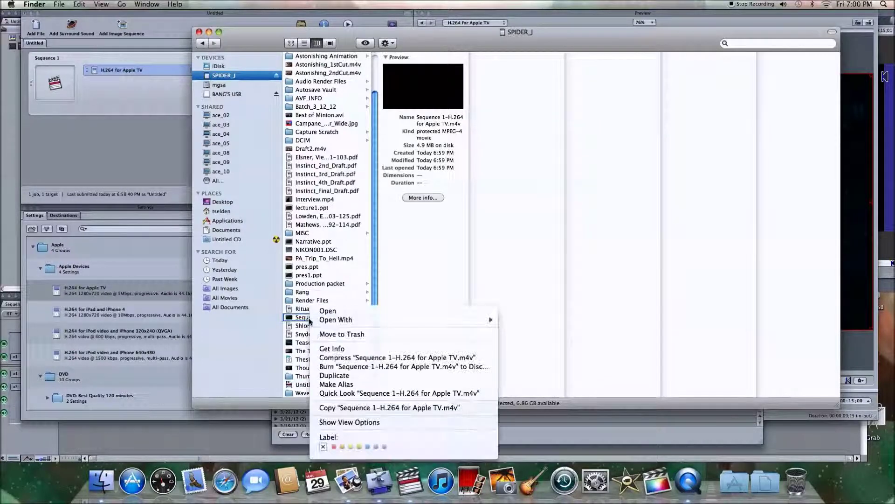
mouse_move(343, 322)
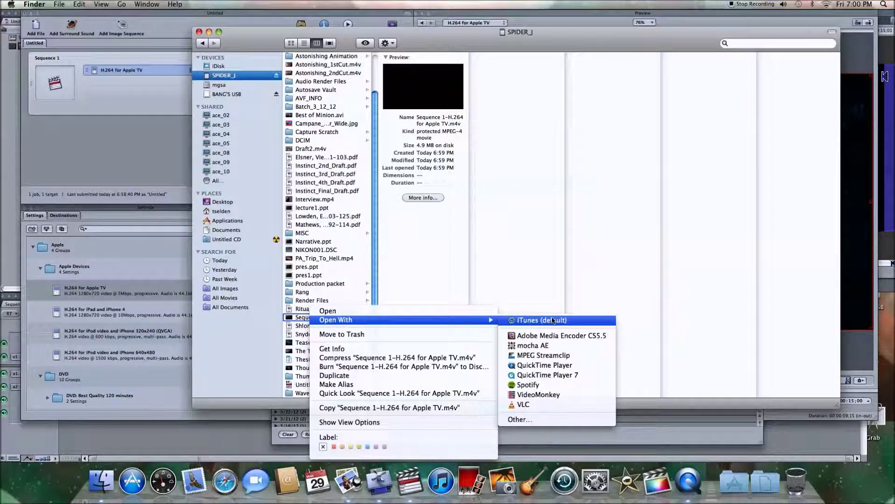
left_click(562, 365)
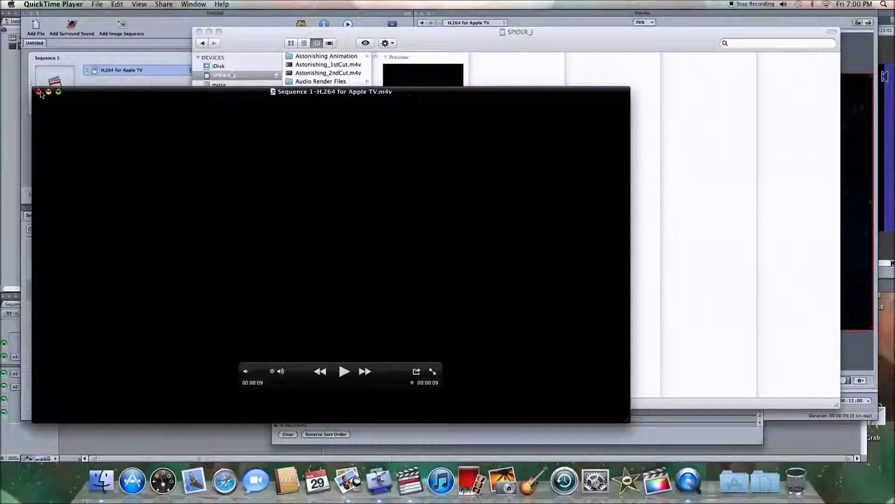
left_click(39, 92)
- Widen the SPIDER_J file column, view the file information of Untitled Project 1 copy, and leave Finder for Compressor
left_click(376, 358)
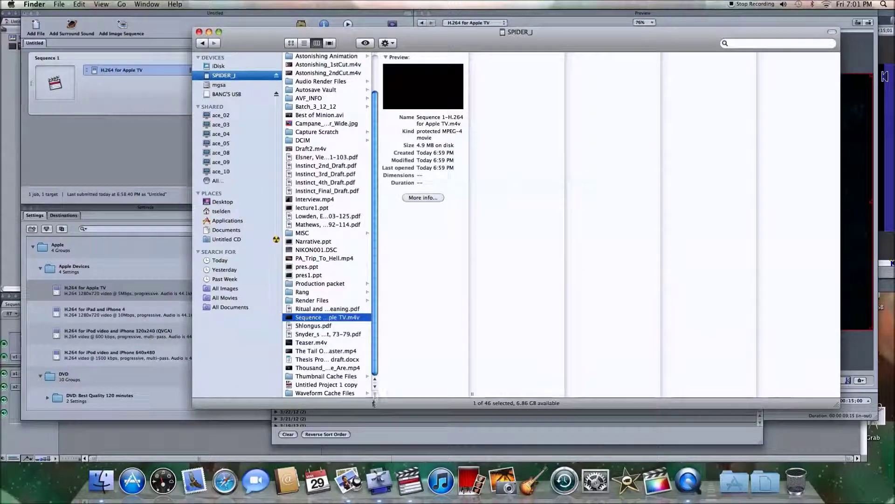
left_click_drag(377, 394, 447, 394)
left_click(326, 384)
key("super+i")
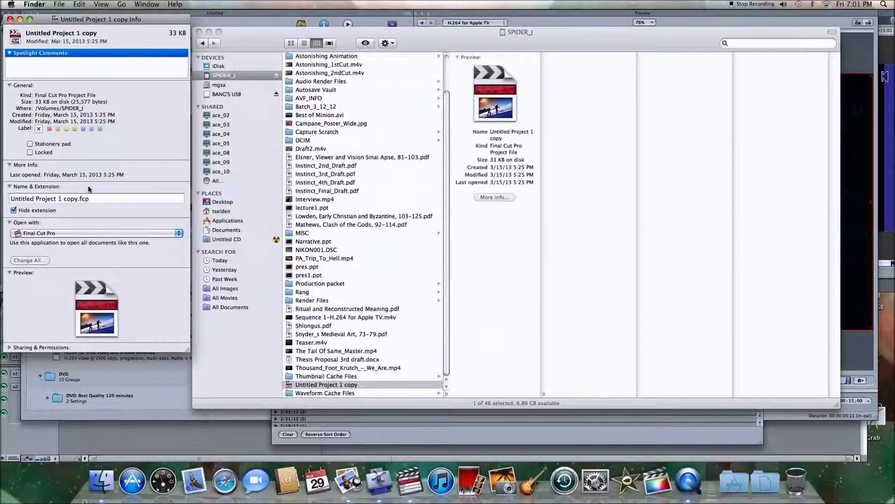
left_click(11, 20)
left_click(371, 375)
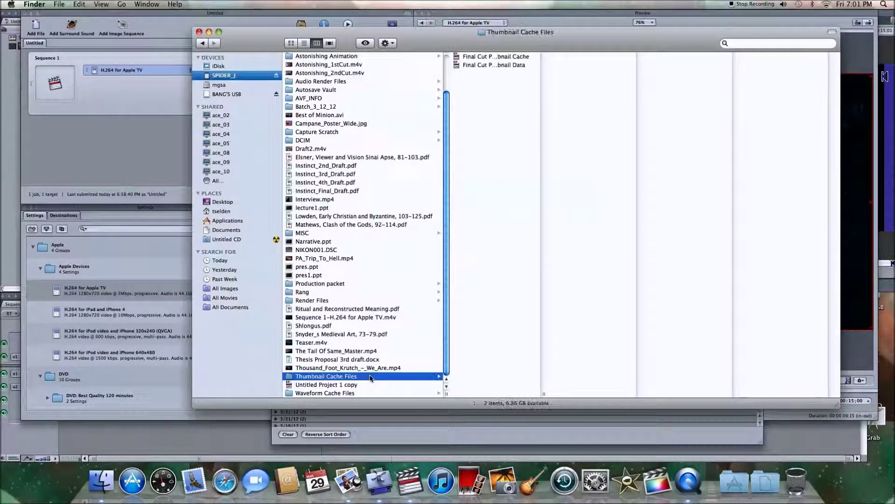
left_click(372, 383)
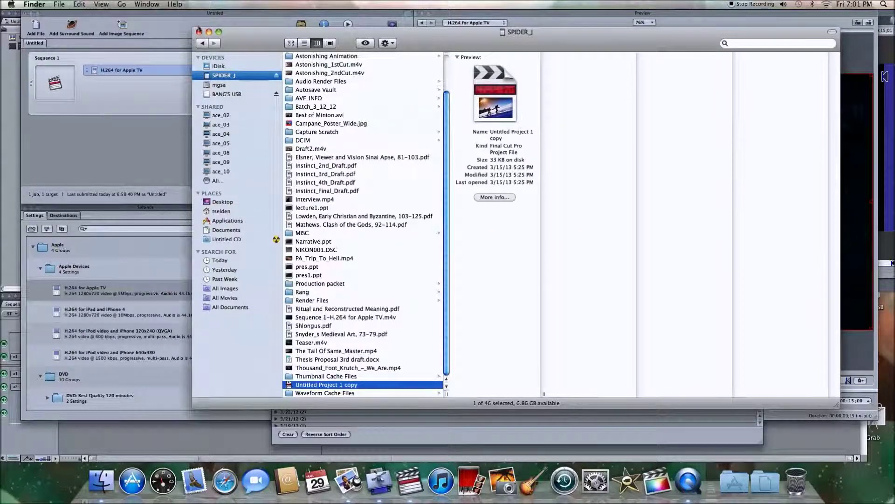
left_click(179, 26)
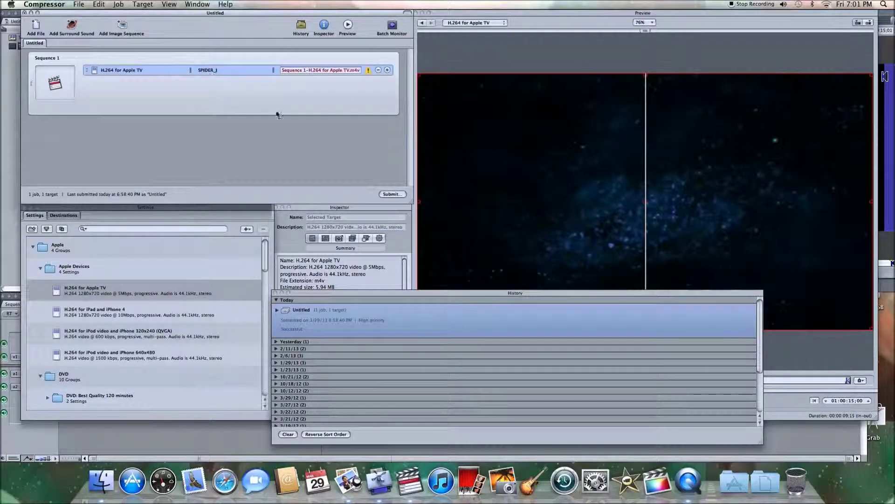
- Quit Compressor without saving the Untitled batch
left_click(36, 4)
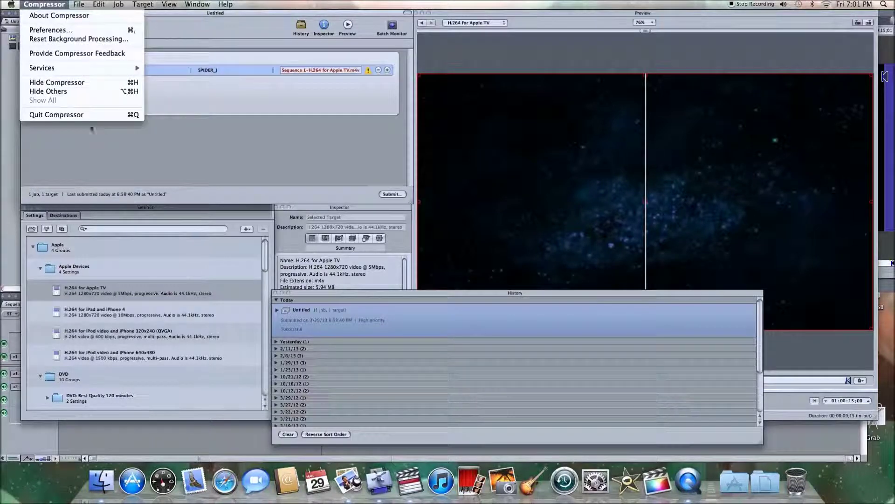
left_click(56, 115)
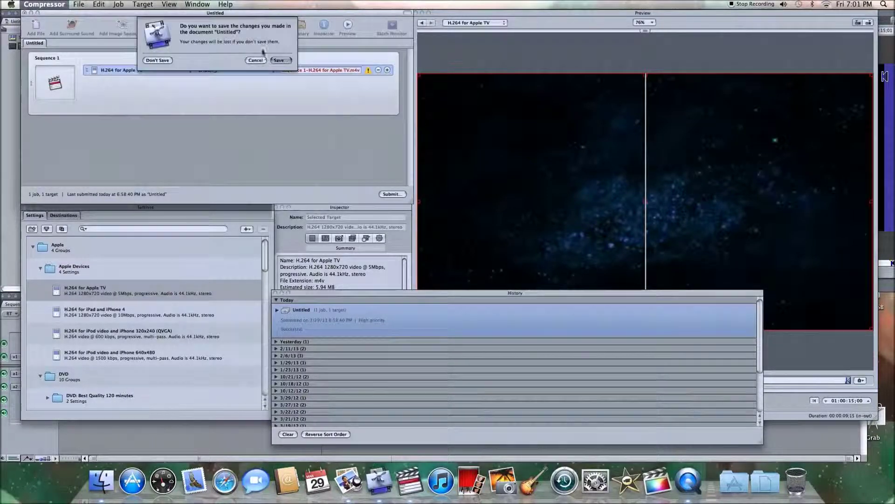
left_click(161, 60)
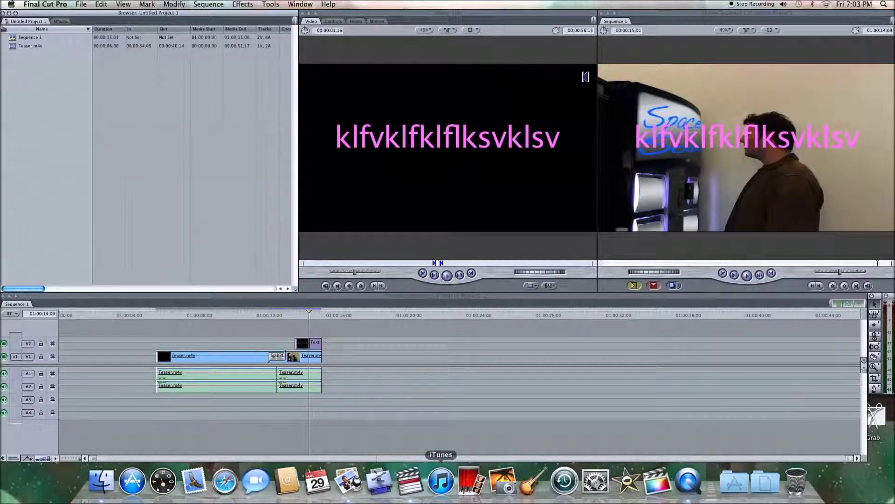
- Turn off linked selection in Sequence 1 and delete the video clips, transition and title from V1 and V2, keeping the audio
left_click(299, 397)
left_click_drag(299, 398, 227, 381)
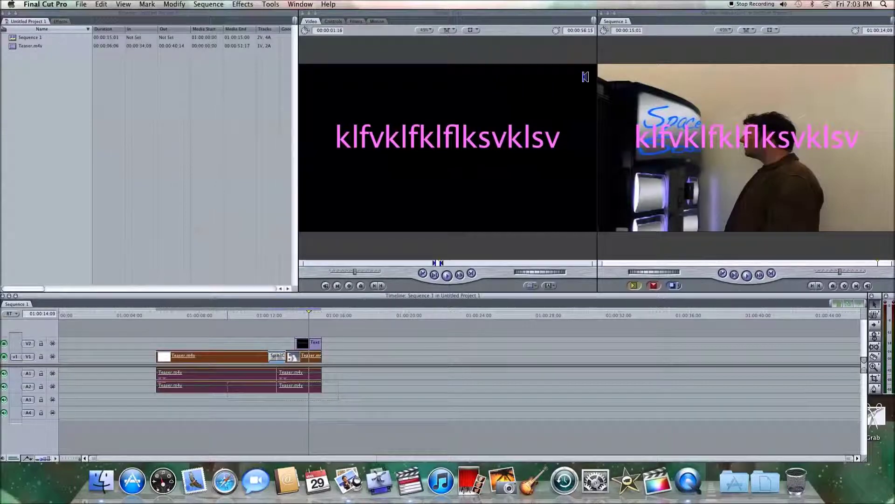
left_click(400, 372)
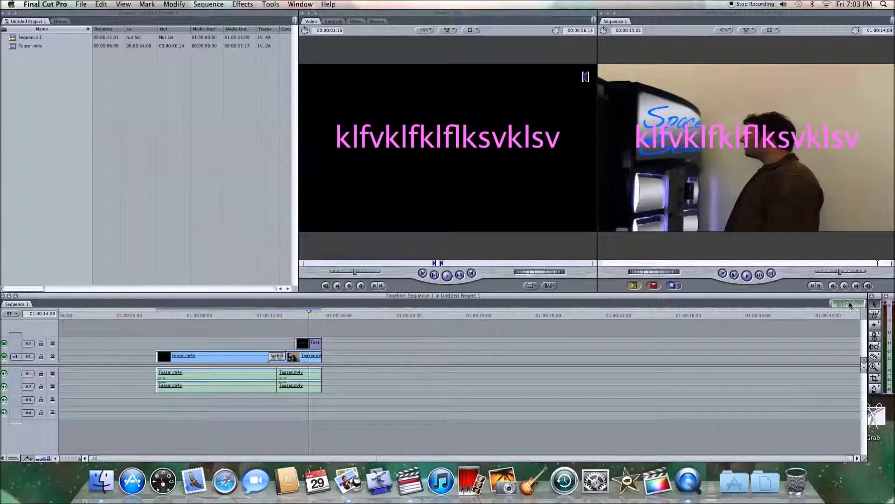
left_click_drag(339, 355, 222, 337)
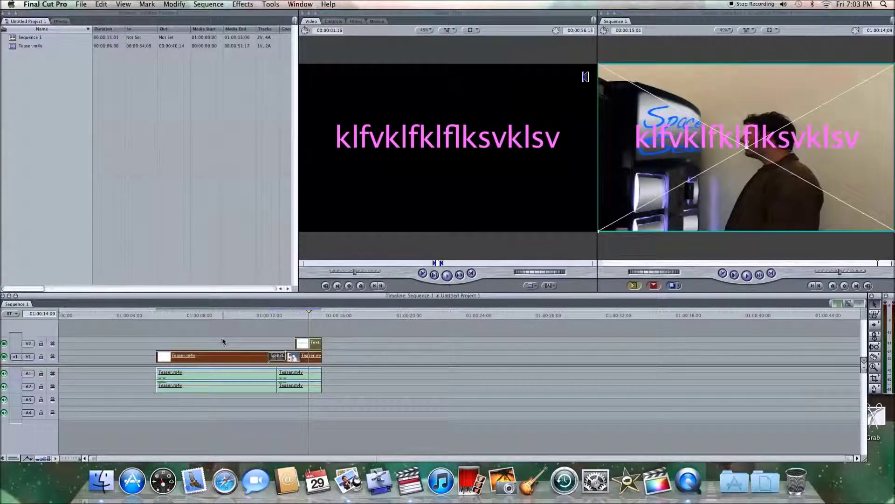
key("Delete")
- Mark an In point at 01:00:05:16 and an Out point at 01:00:15:01 around the audio clips
left_click(157, 314)
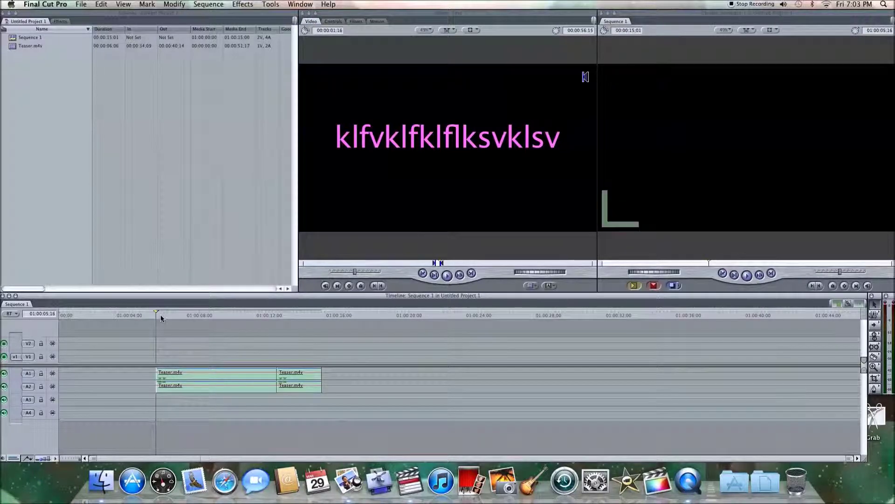
key("i")
left_click(323, 314)
key("o")
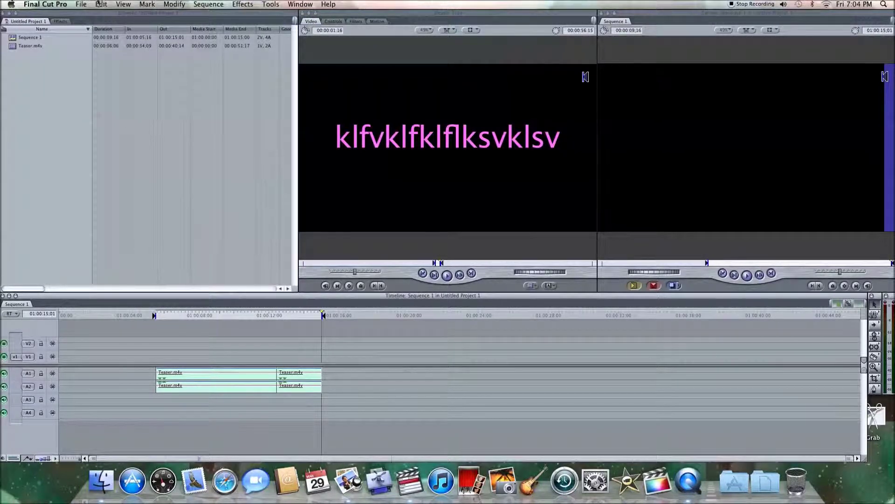
- Export the marked audio to AIFF on the SPIDER_J drive with the file name gh
left_click(81, 5)
mouse_move(110, 157)
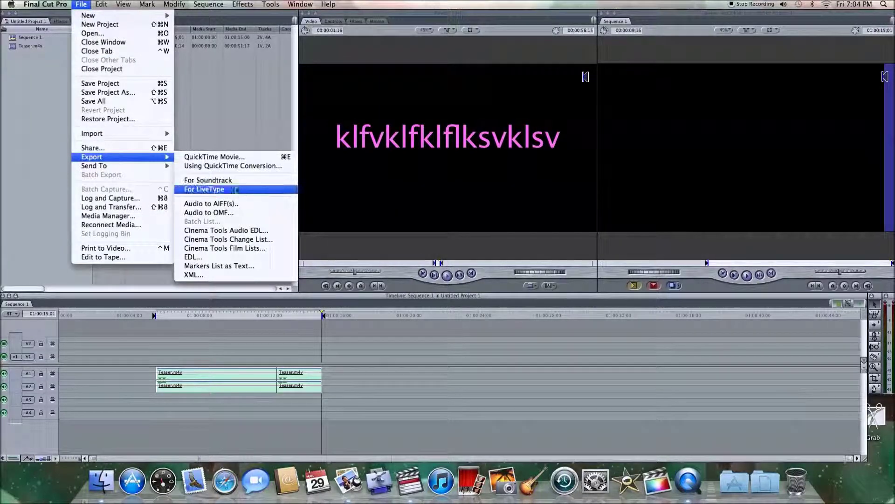
left_click(260, 204)
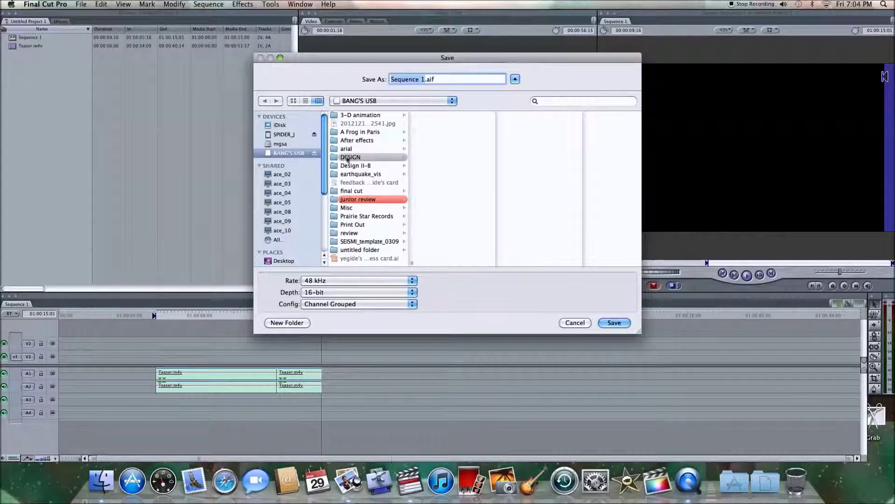
left_click(299, 134)
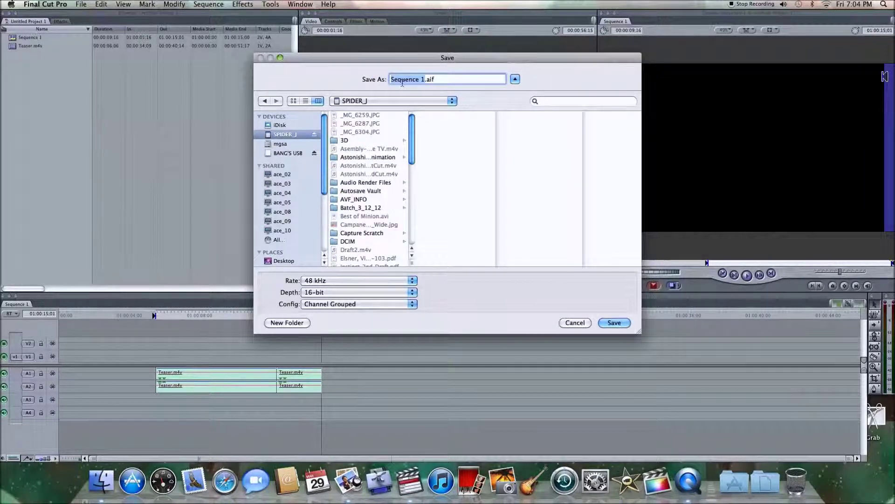
type("gh")
left_click(617, 322)
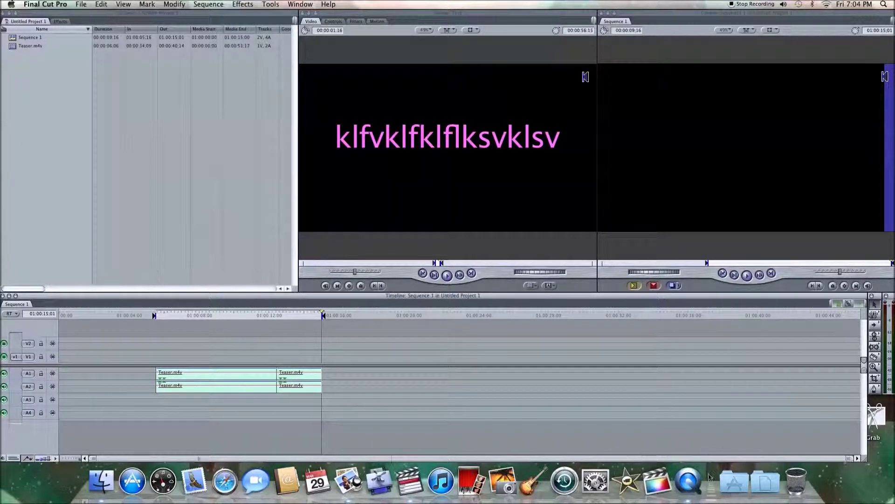
- Locate the exported gh audio file on the SPIDER_J drive in Finder and view its file details
left_click(102, 480)
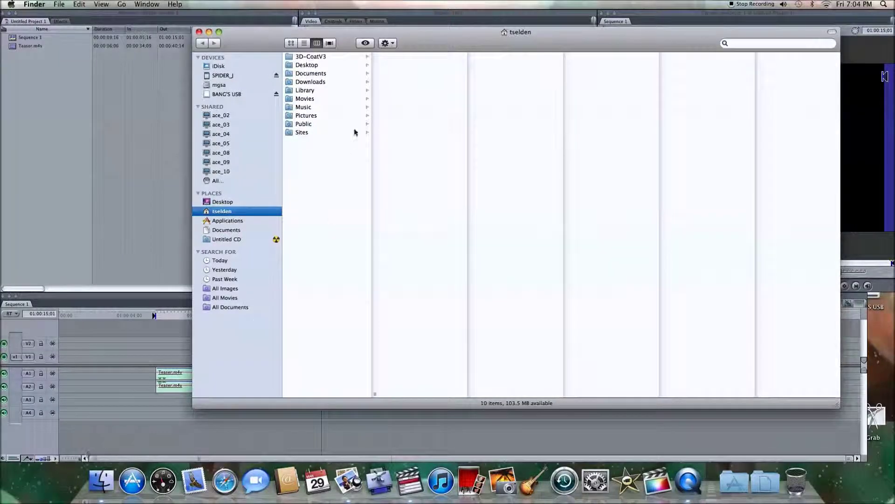
left_click(220, 76)
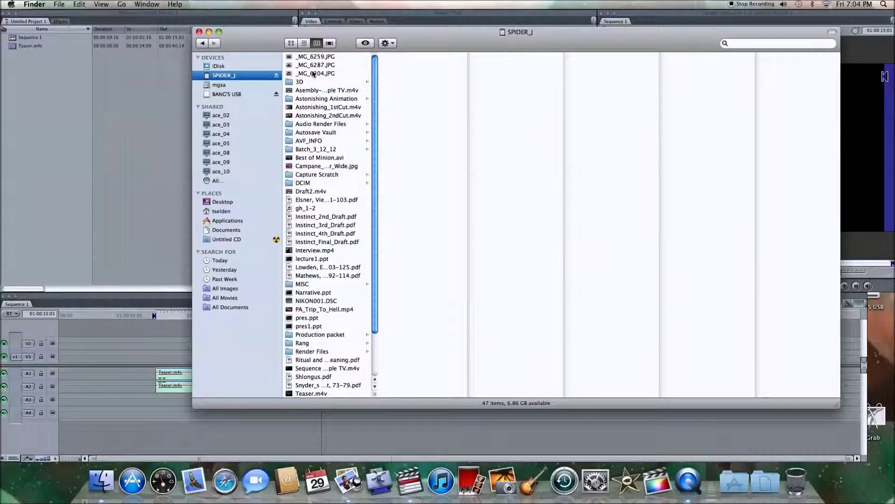
left_click(306, 208)
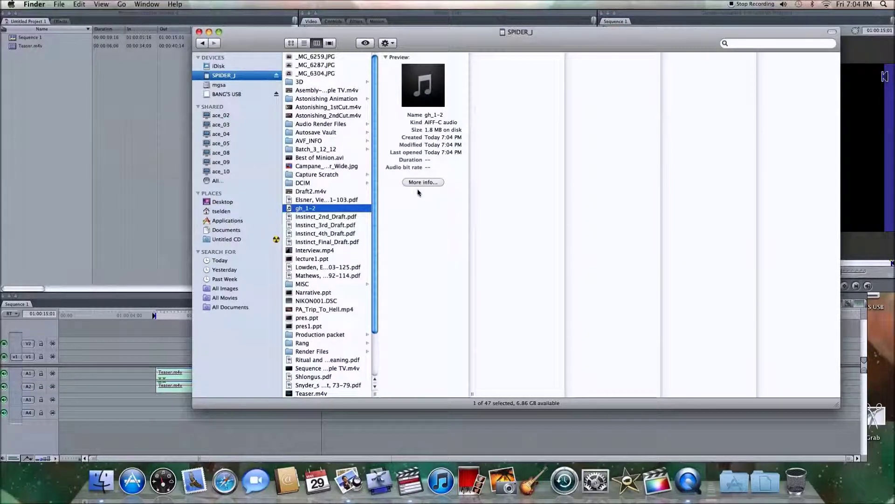
left_click_drag(442, 29, 431, 55)
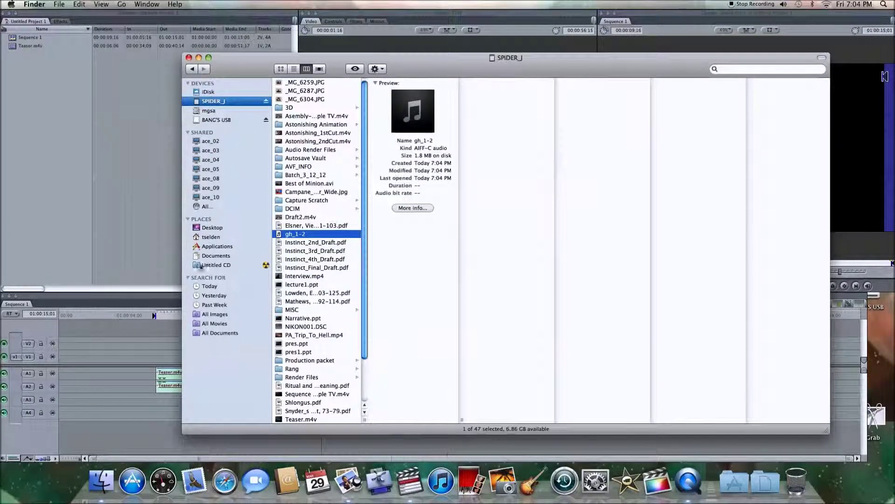
- Return to Final Cut Pro and place the playhead at 01:00:16:00, just past the audio clips
left_click(409, 480)
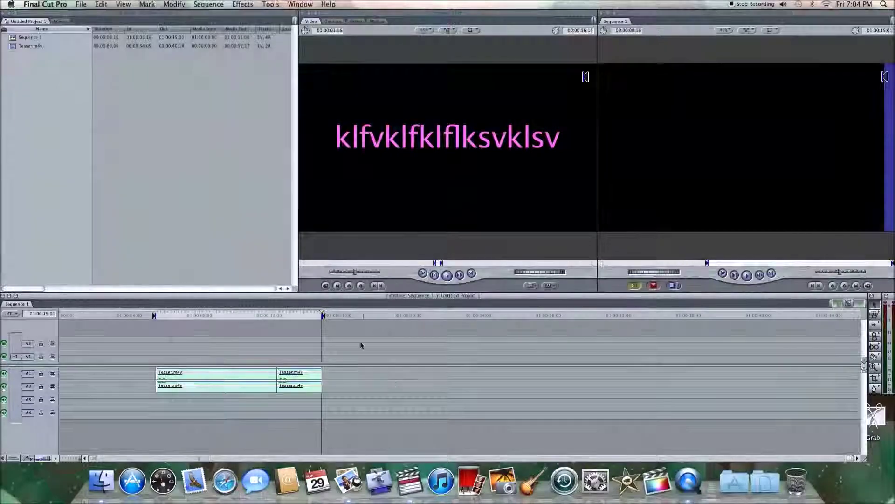
left_click(338, 318)
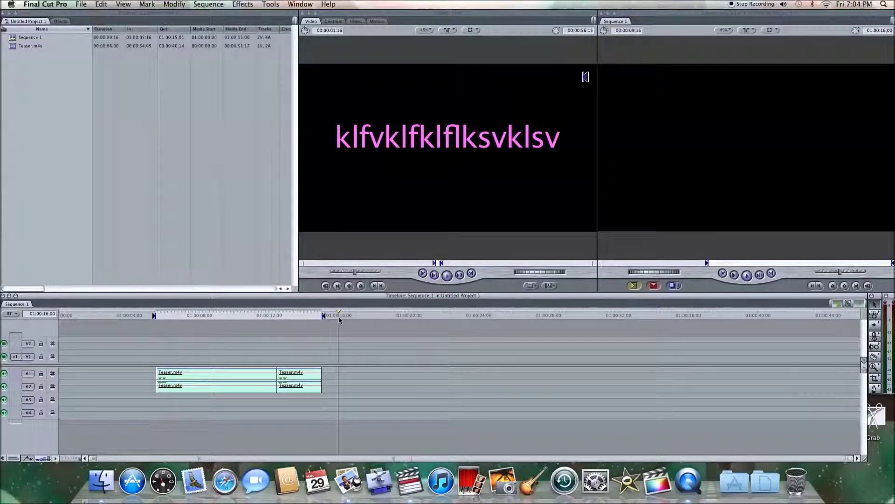